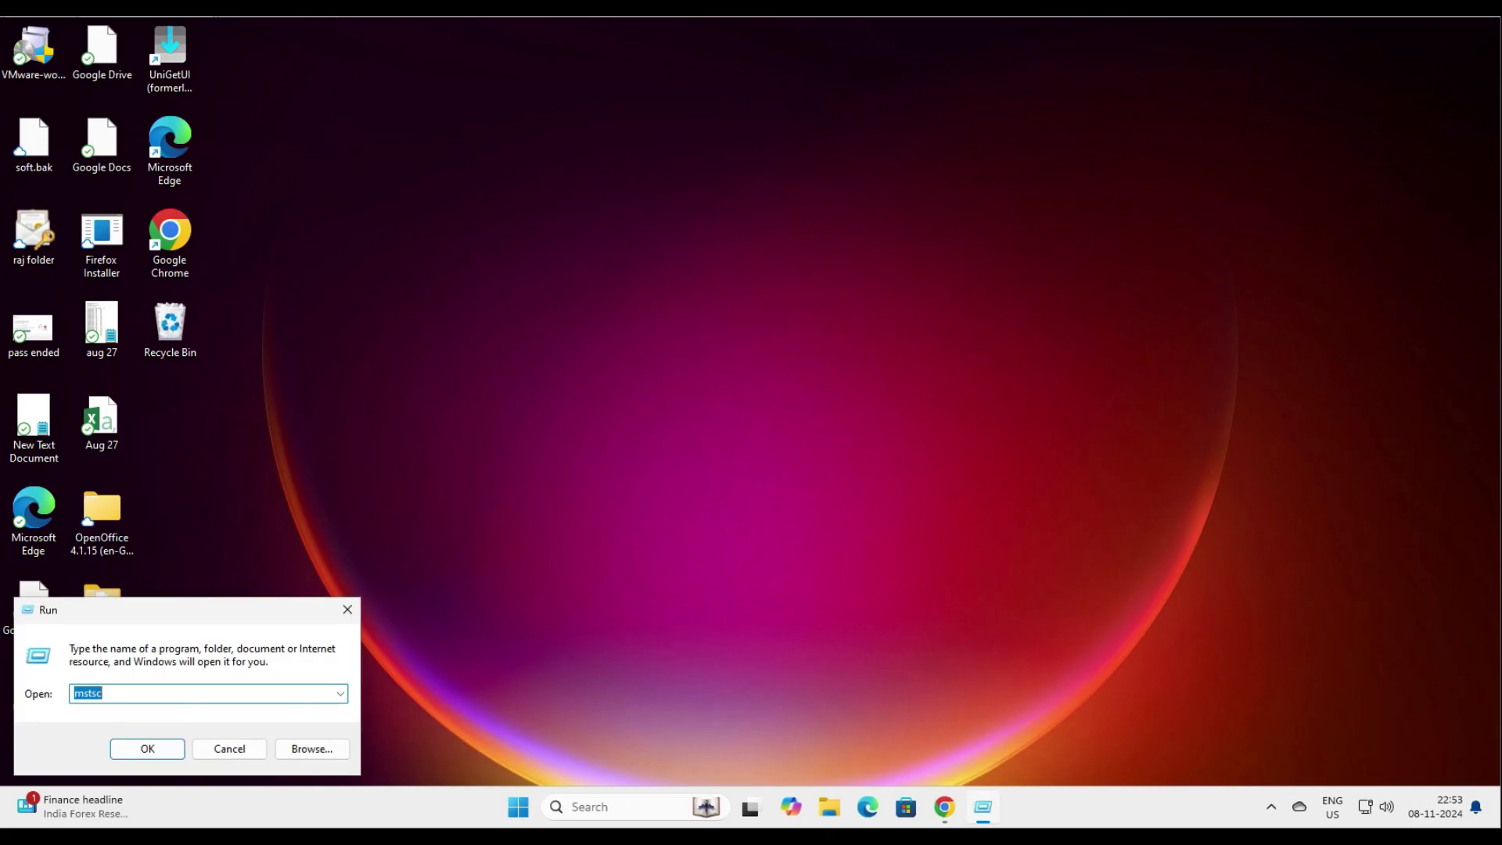
Open Microsoft Remote Desktop from the Store results and show its Add options for PCs or Workspaces.
key(Return)
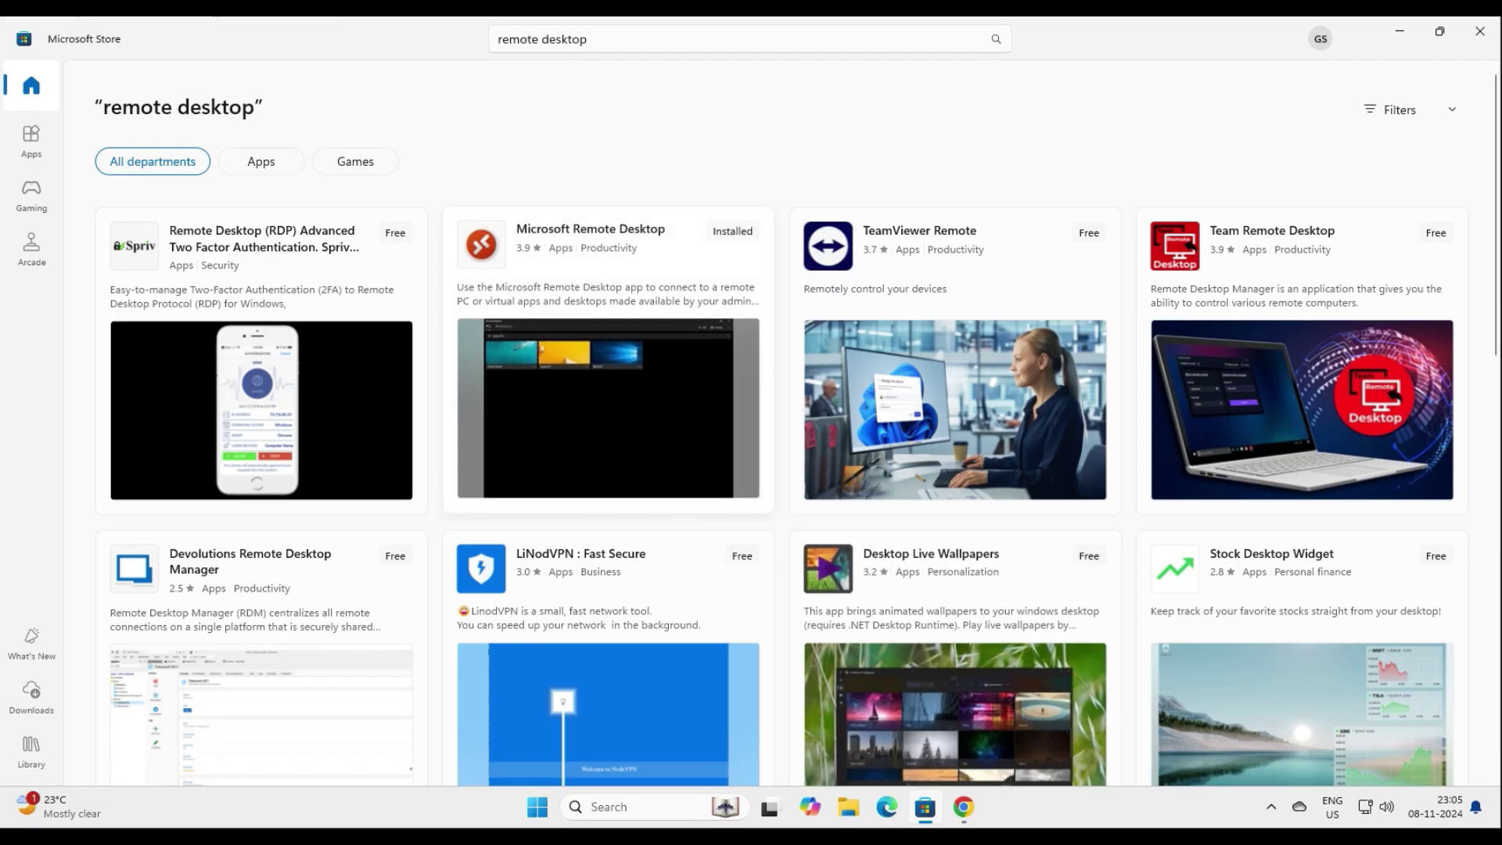
click(591, 234)
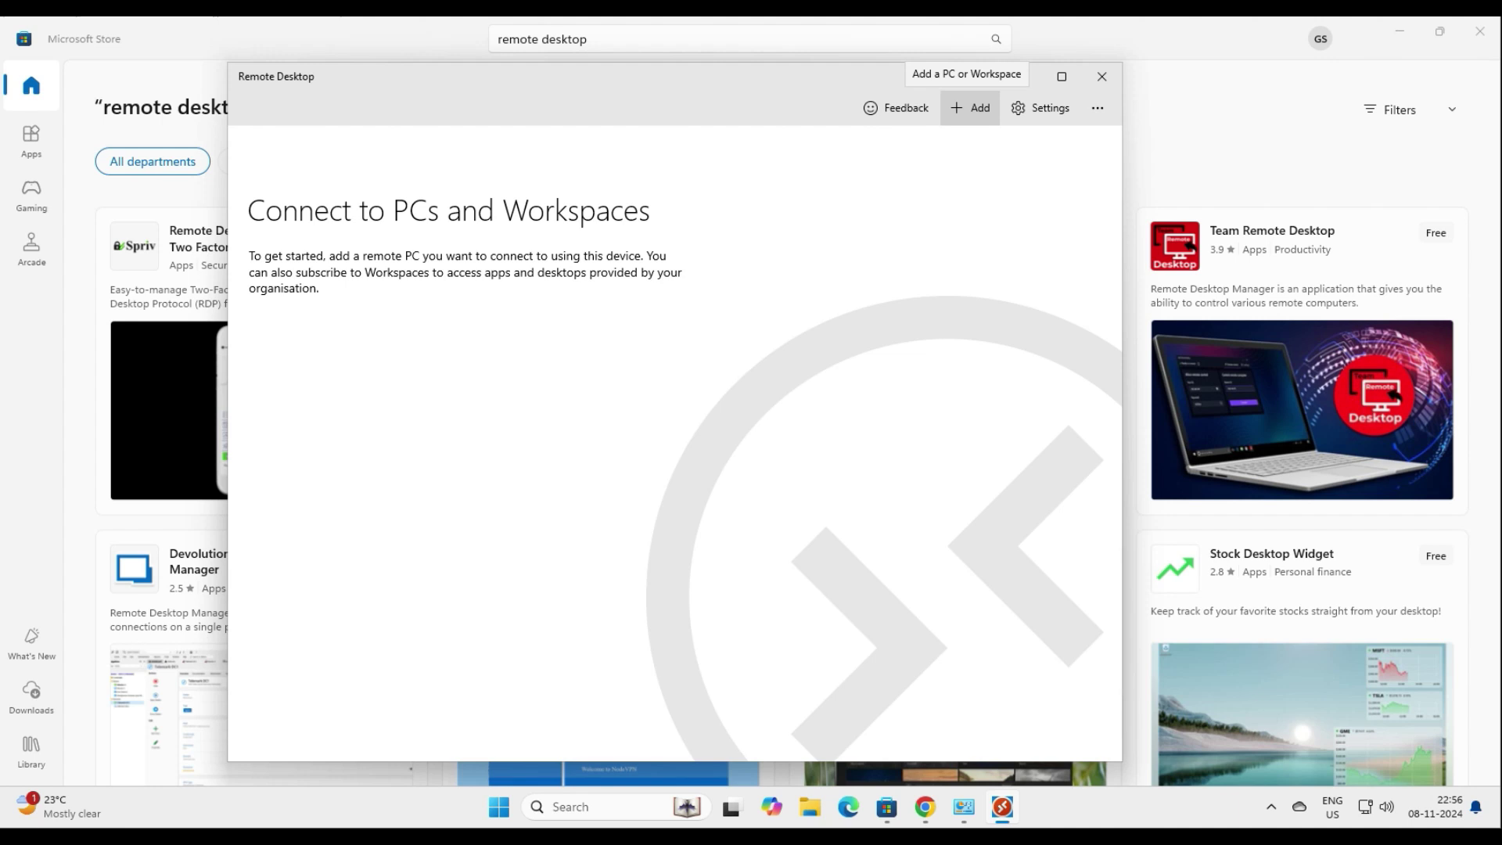
click(970, 108)
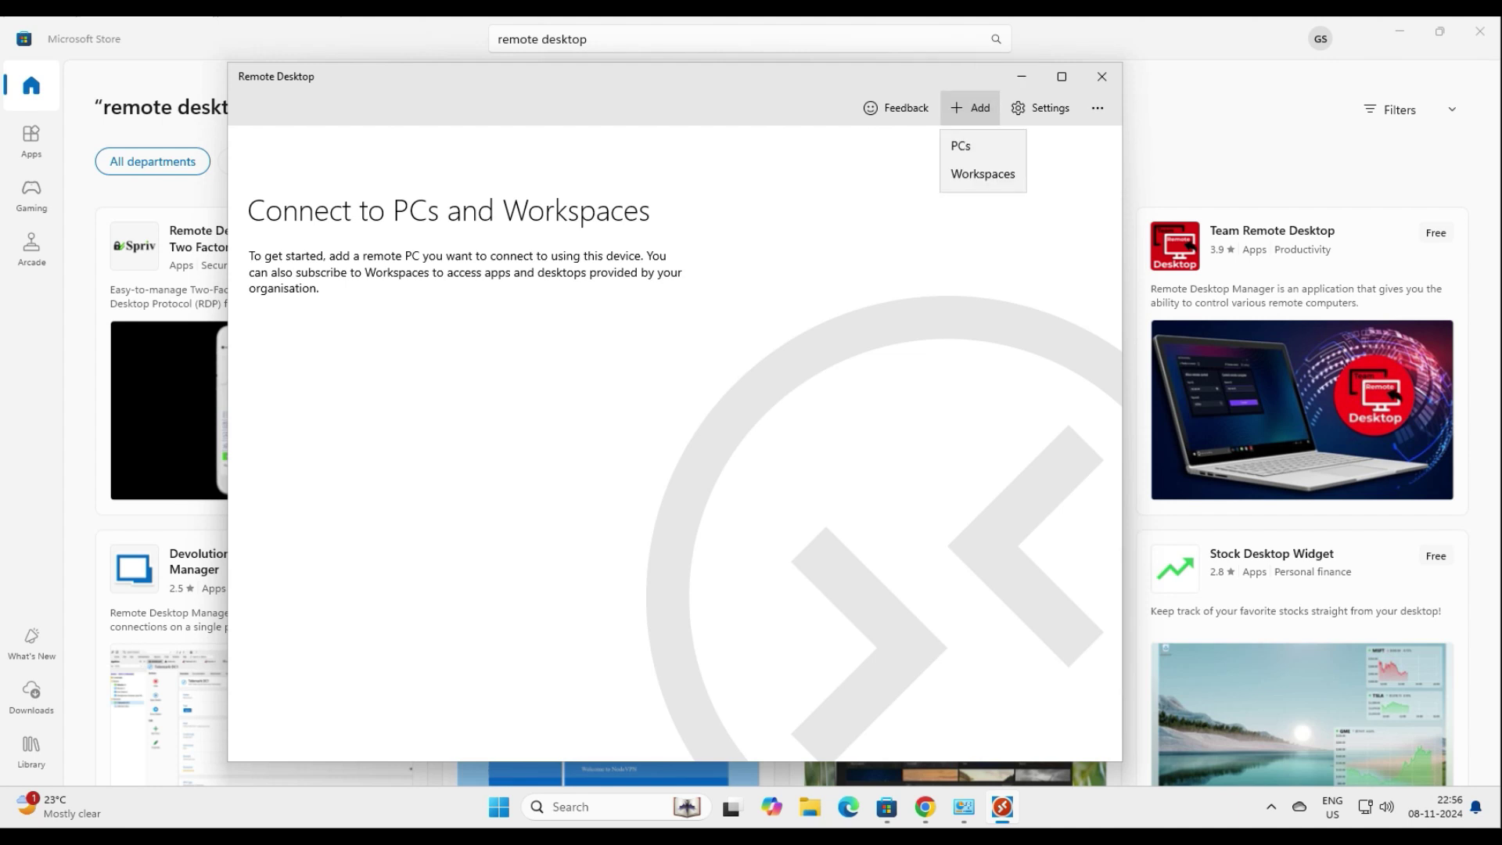
key(Escape)
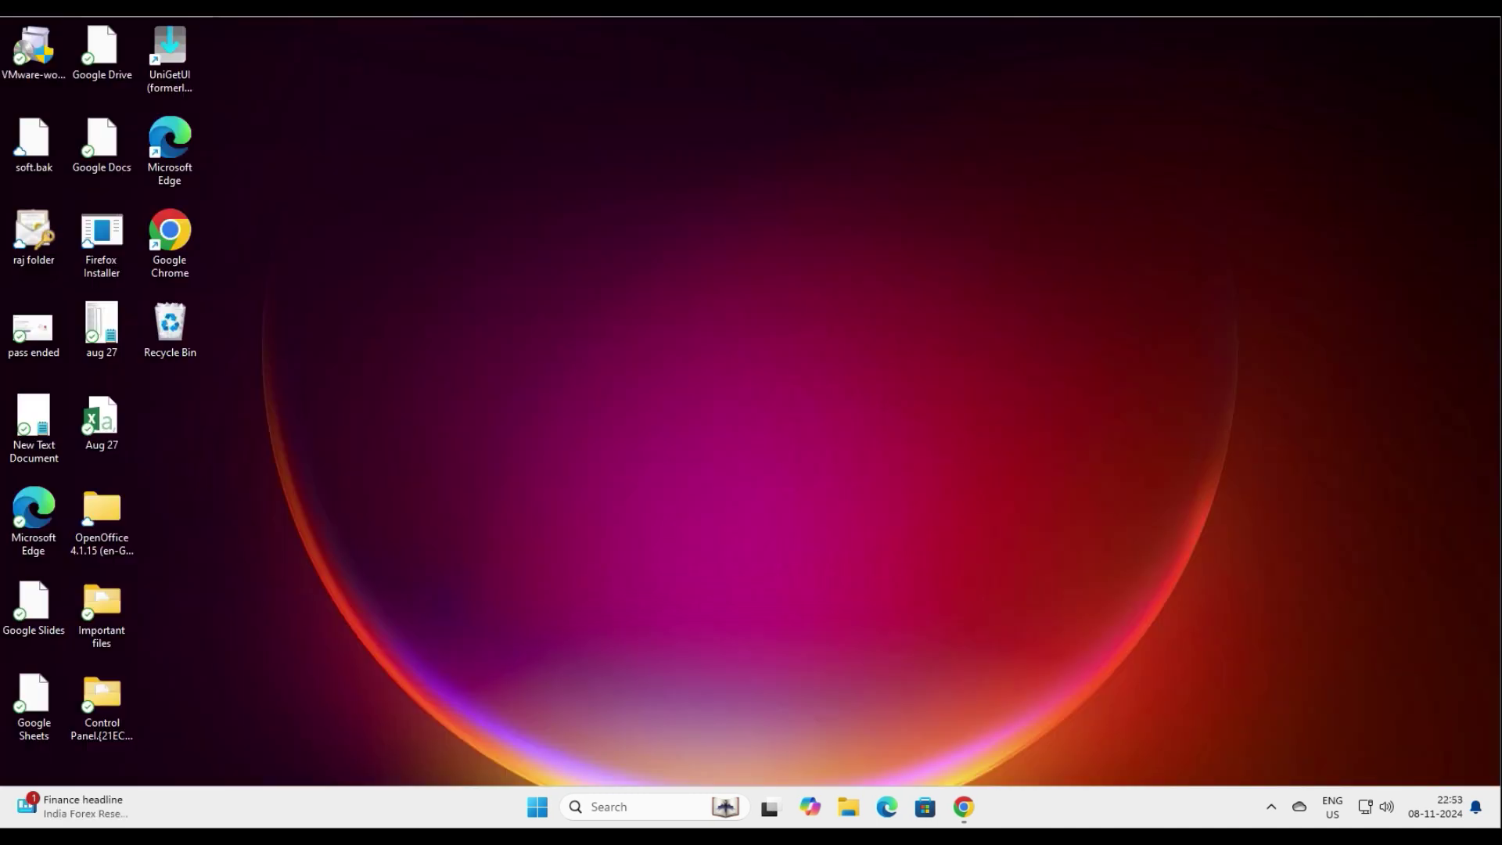
Launch mstsc from Run and connect to 192.168.186.128, entering the password and accepting the certificate.
key(super+x)
key(r)
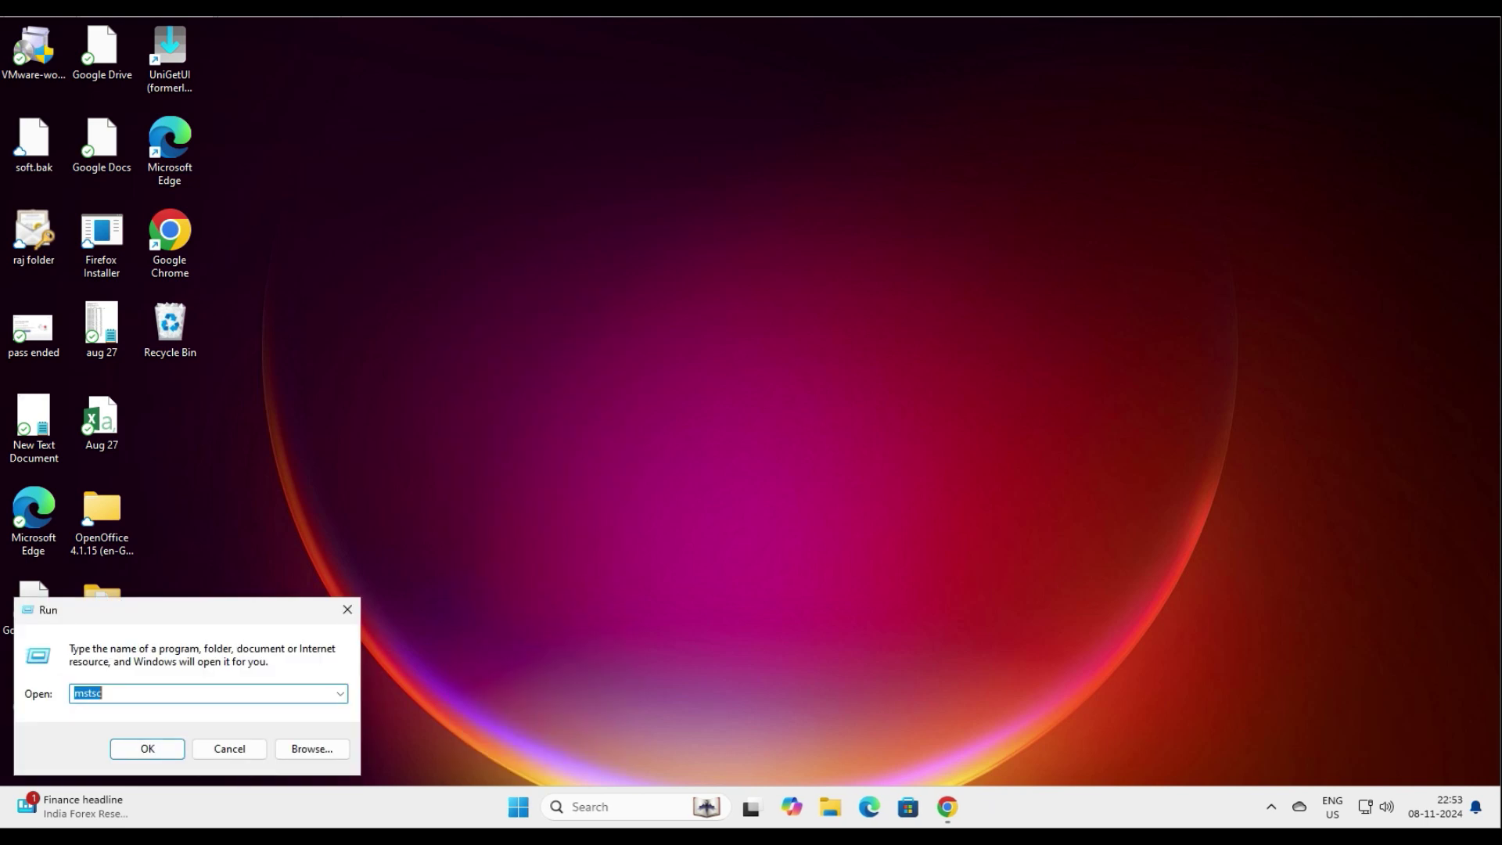
key(Return)
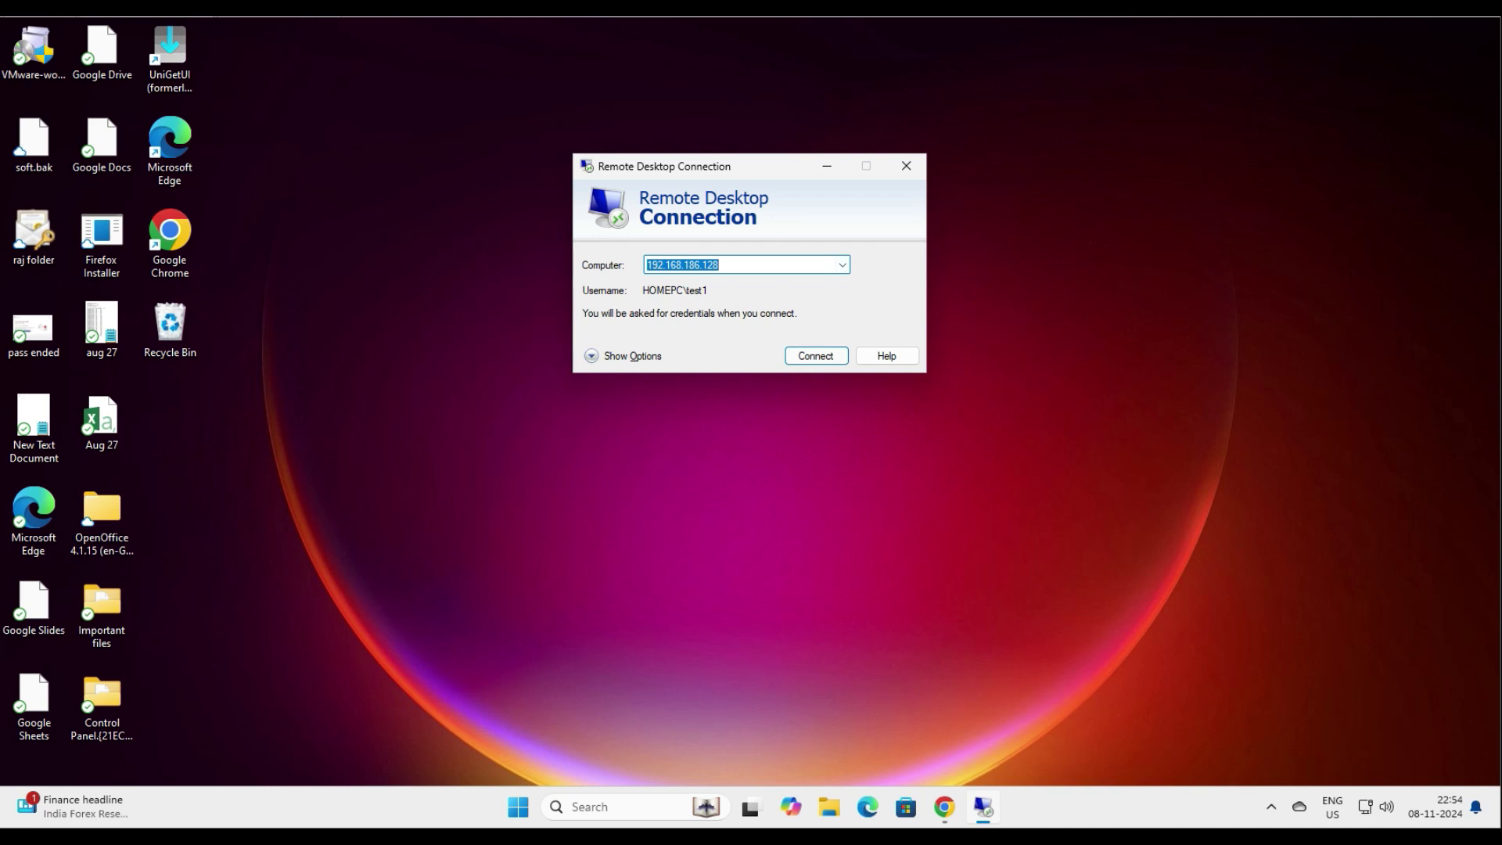
key(Return)
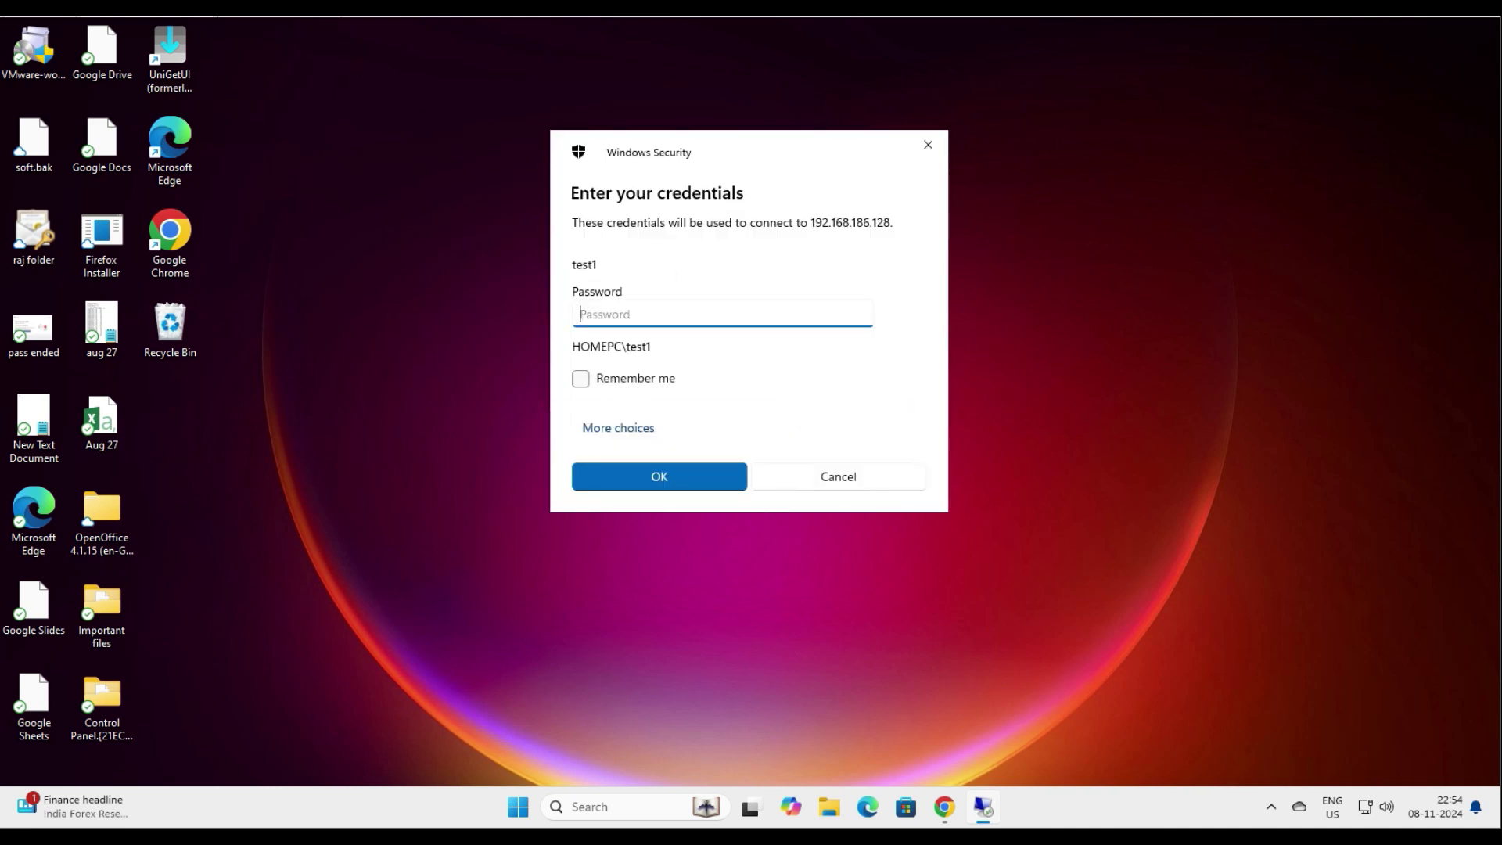
key(Return)
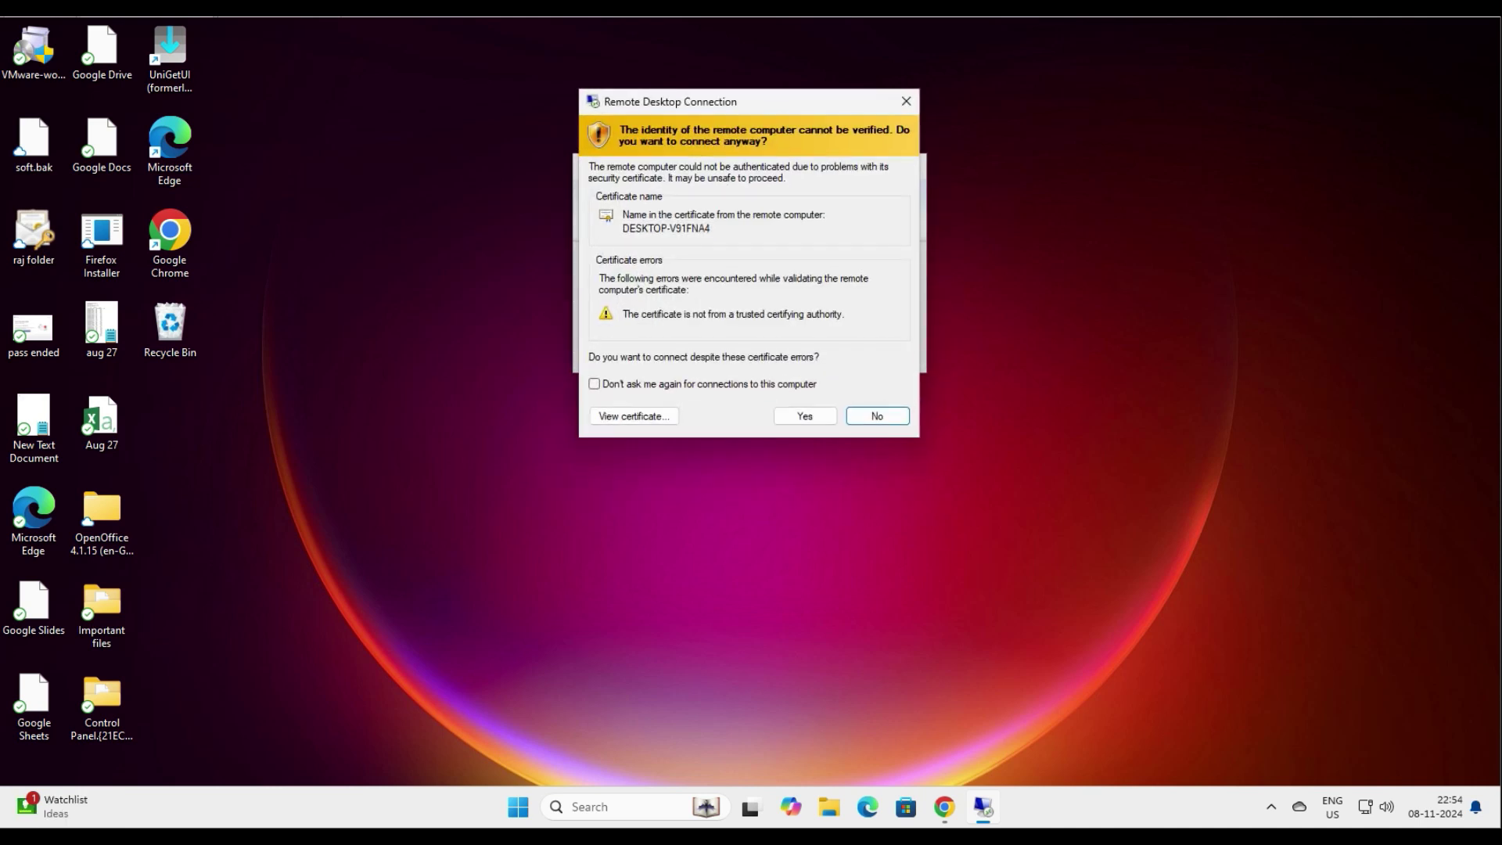
key(y)
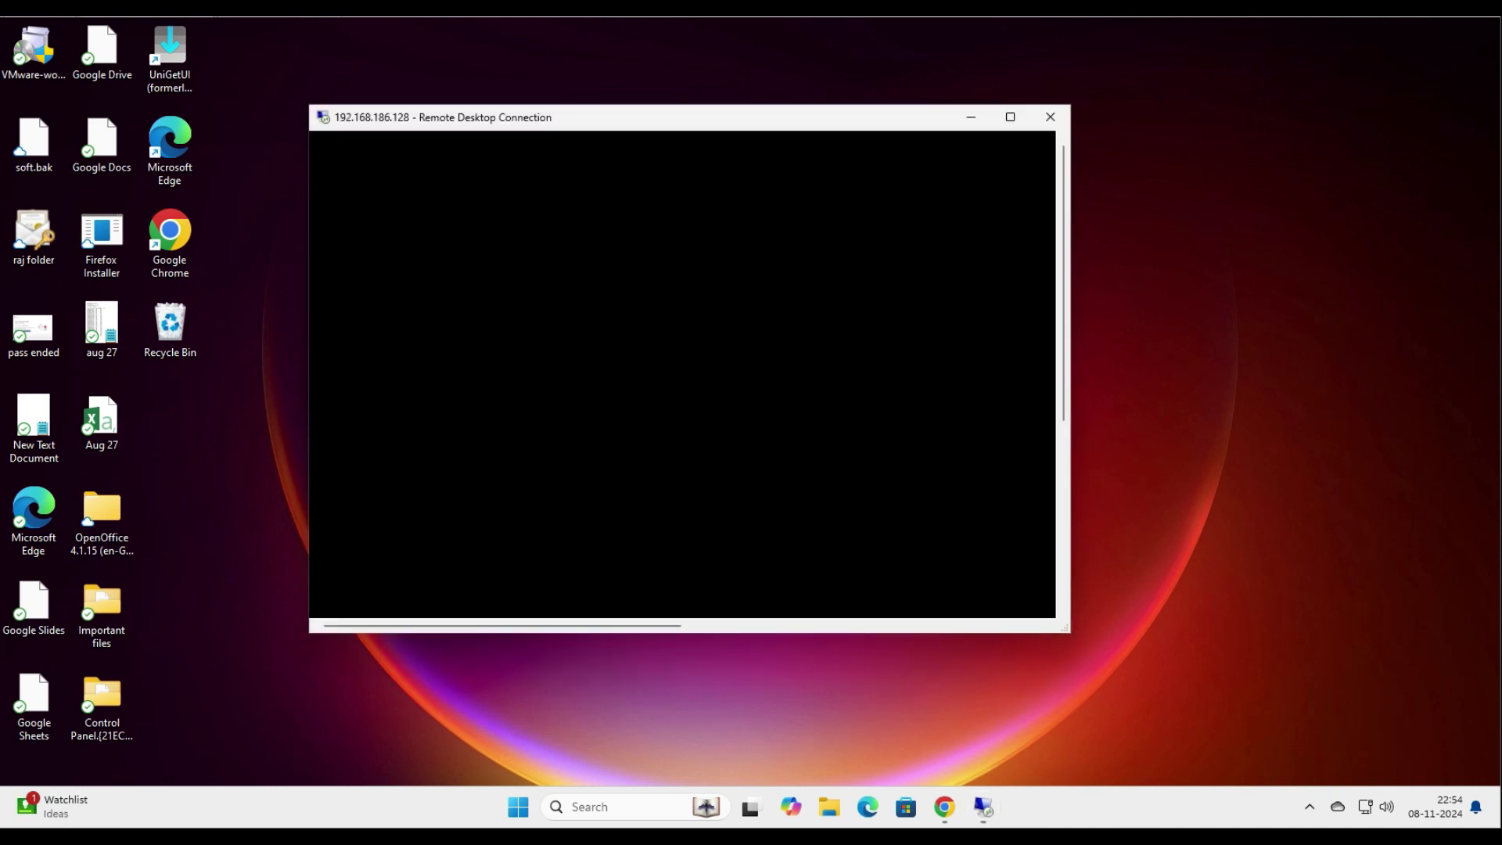
Launch a second mstsc window and start connecting to 192.168.186.128 again.
key(super+r)
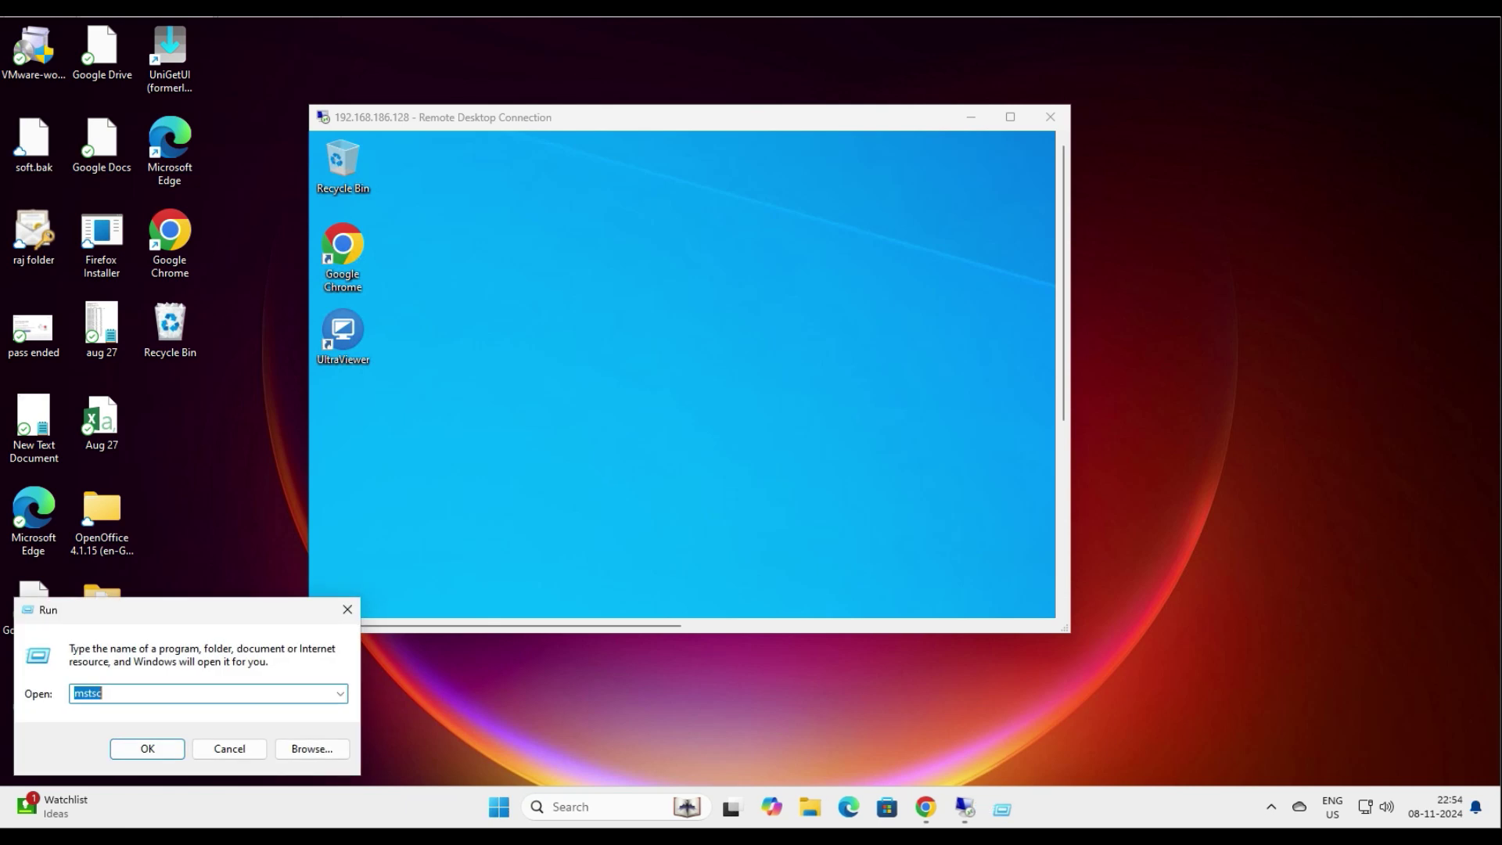
key(Return)
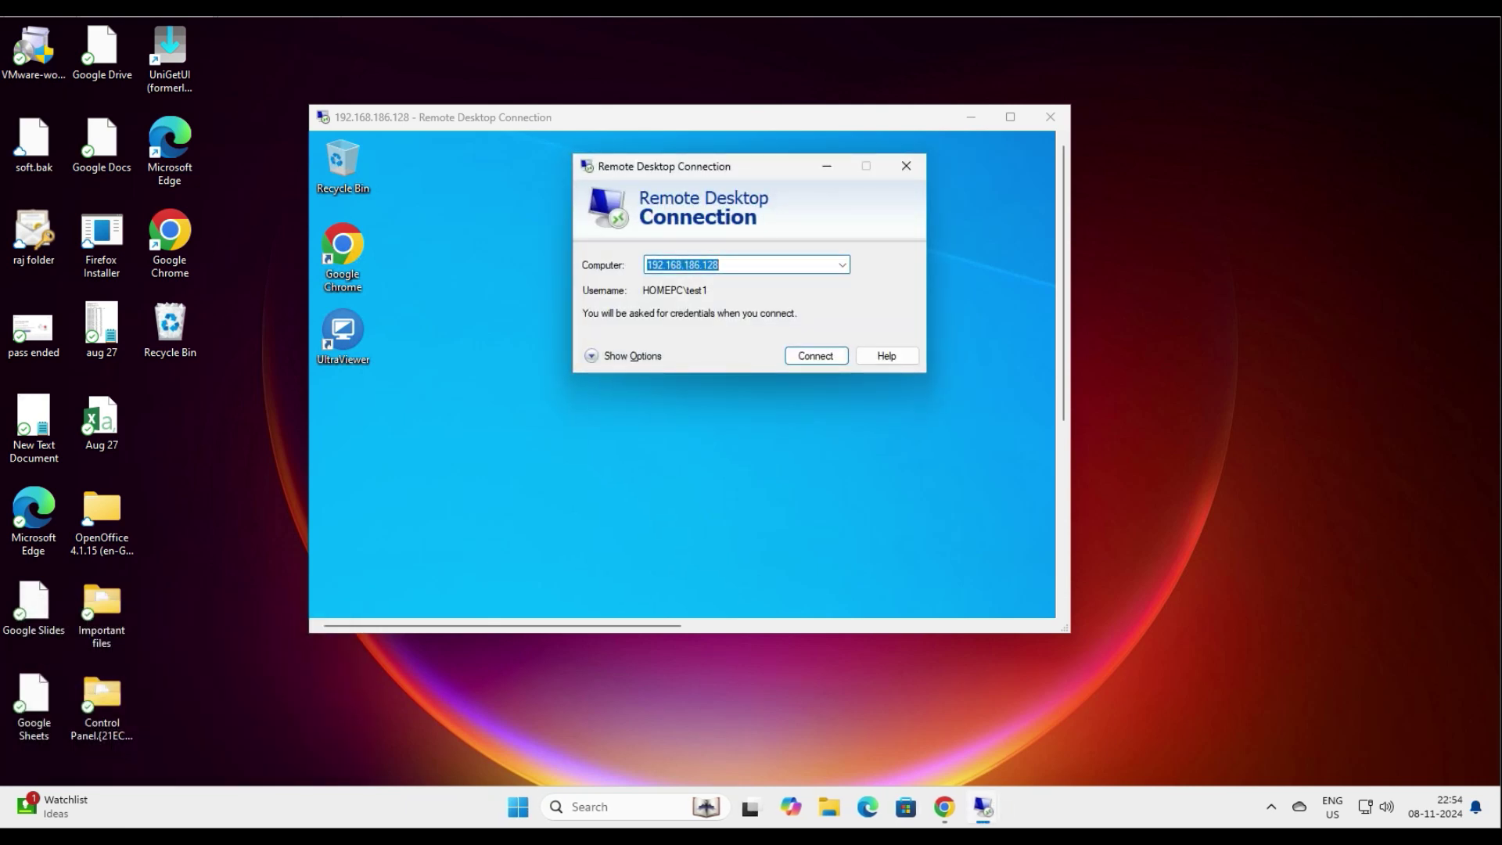
key(End)
key(Home)
key(shift+Right)
key(shift+Right)
key(shift+Right)
key(shift+Right)
key(shift+Right)
key(shift+Right)
key(shift+Right)
key(shift+Right)
key(shift+Right)
key(shift+Right)
key(shift+Right)
key(shift+Right)
key(shift+Right)
key(shift+Right)
key(shift+Right)
key(Return)
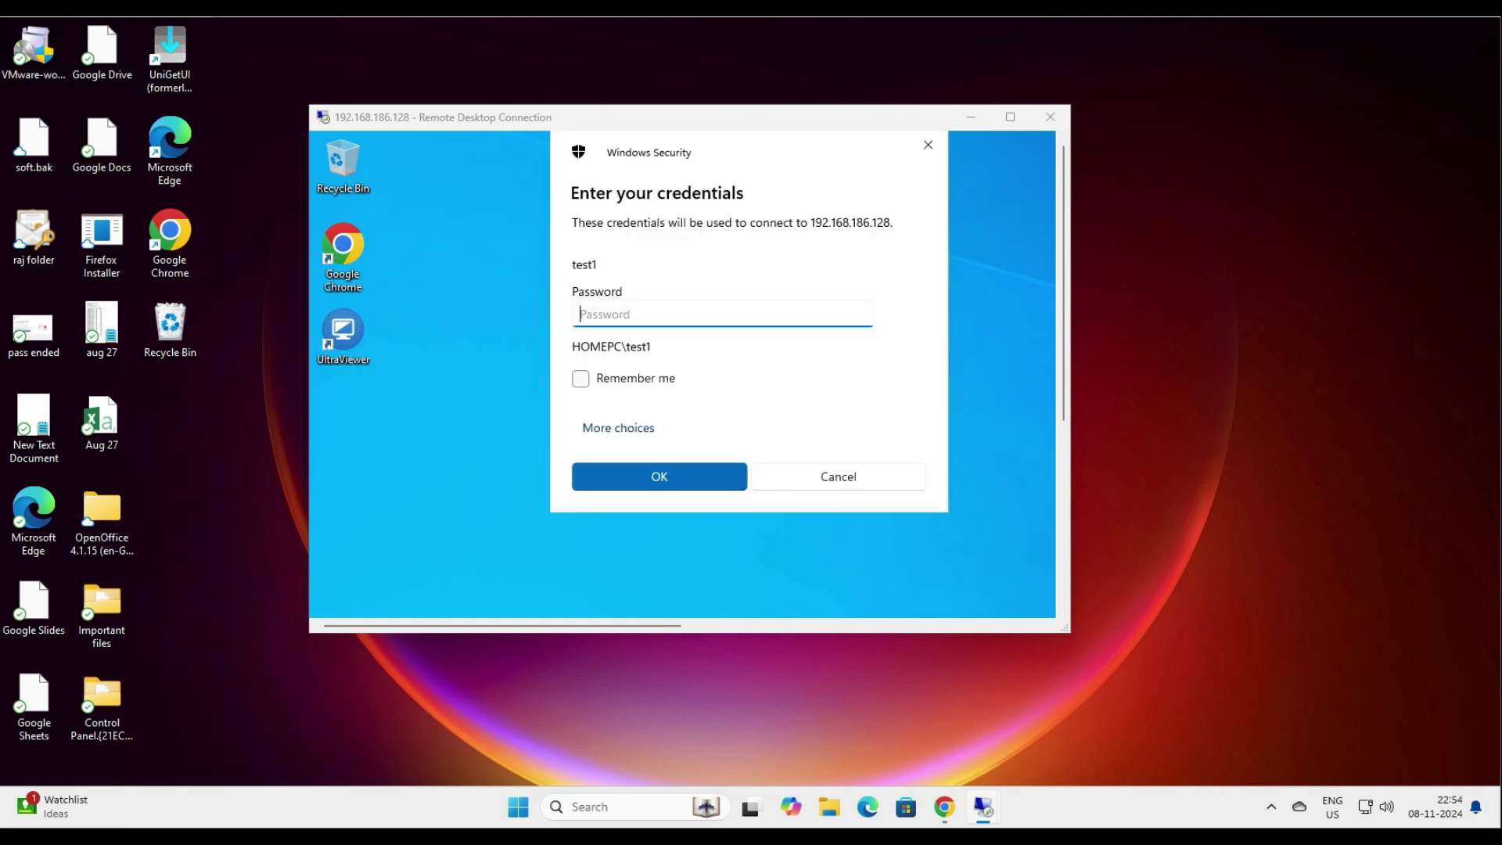
Choose More choices > Use a different account, then cancel the sign-in prompt.
key(Tab)
key(Tab)
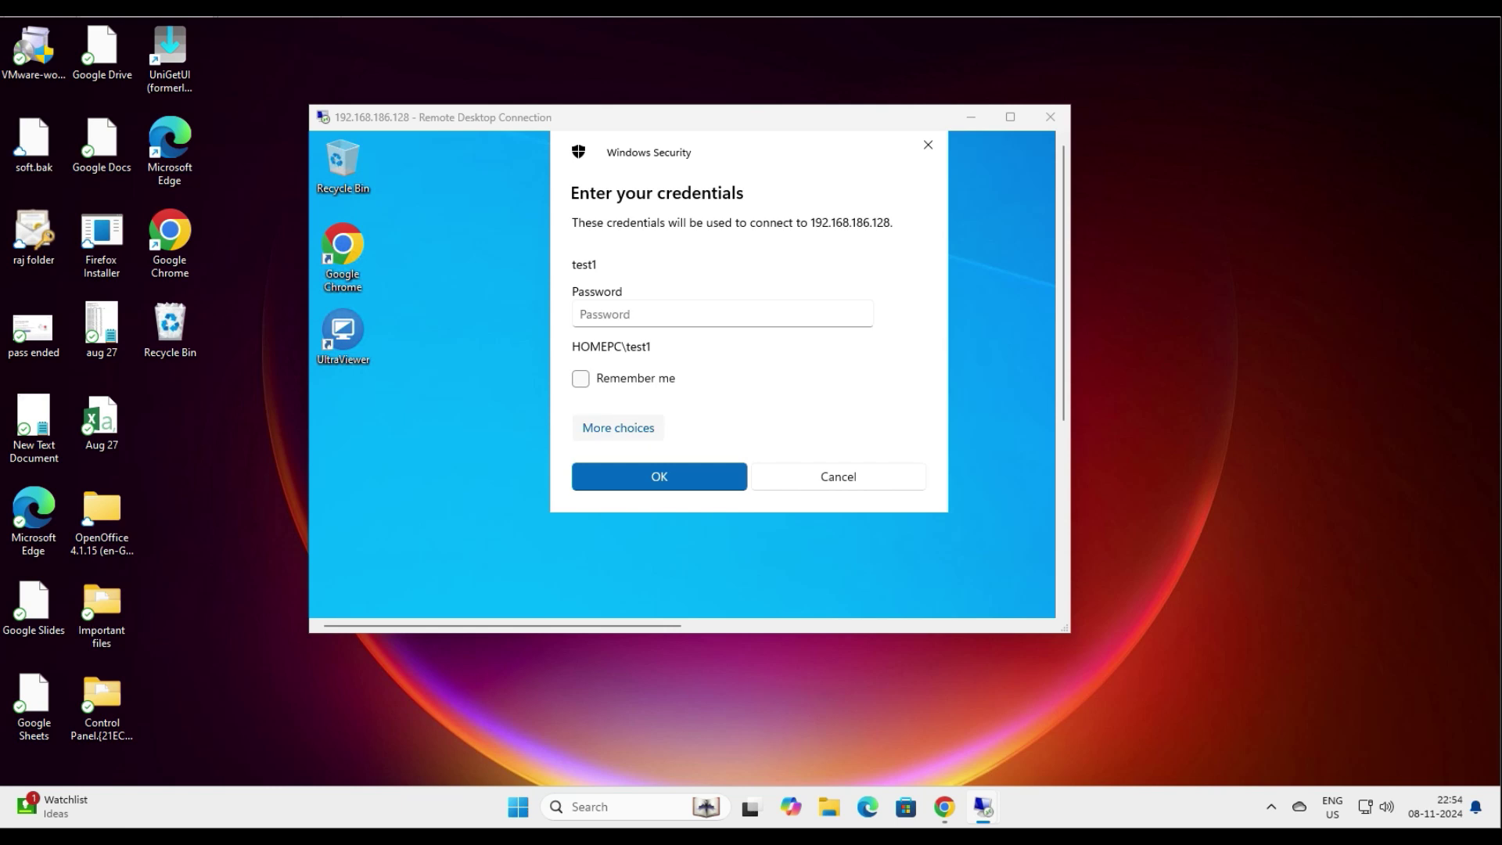
key(Return)
key(Down)
key(Return)
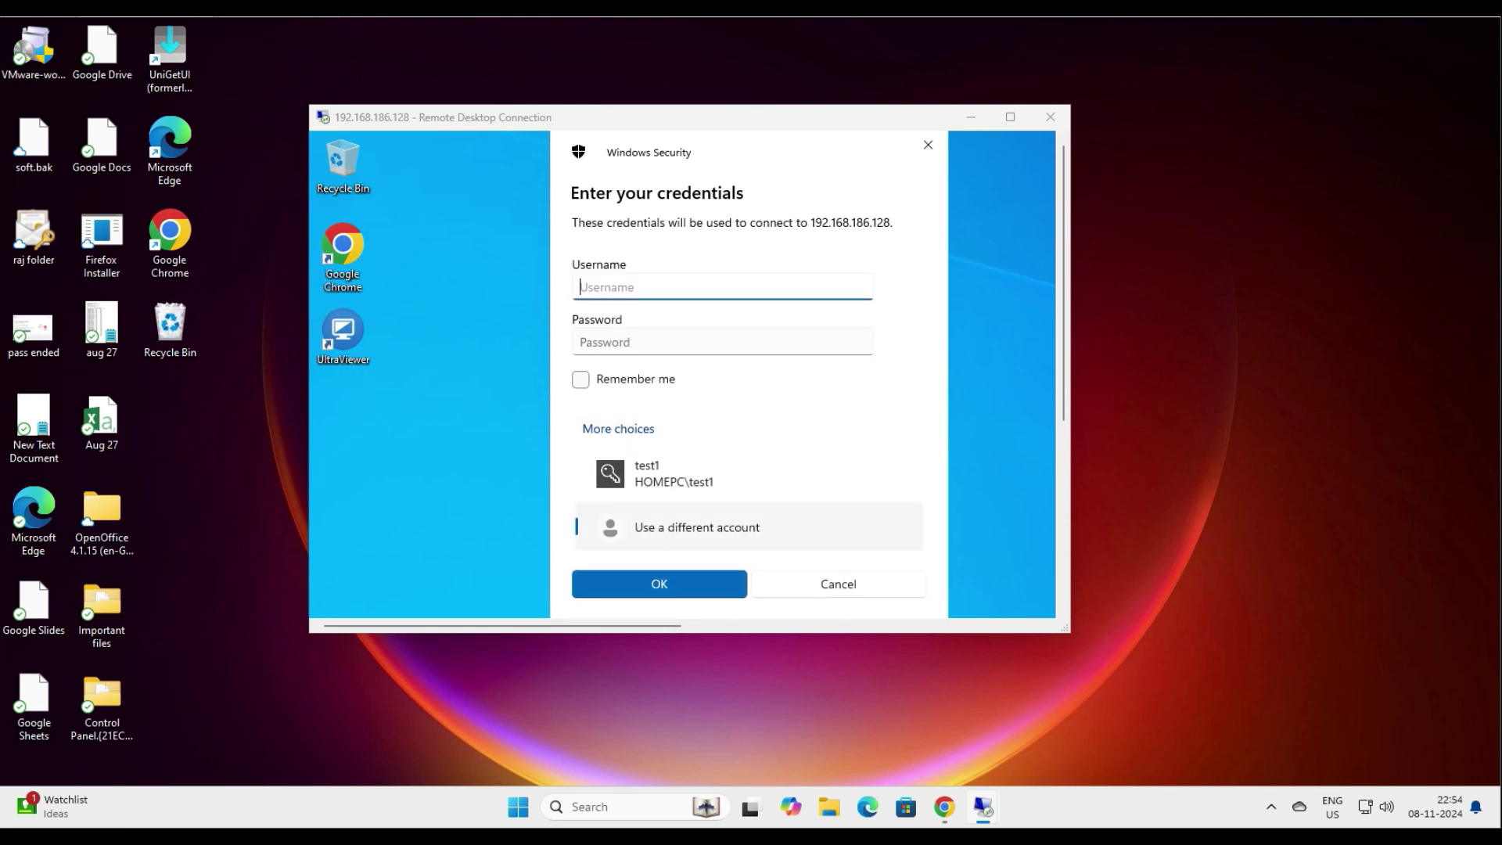
key(Tab)
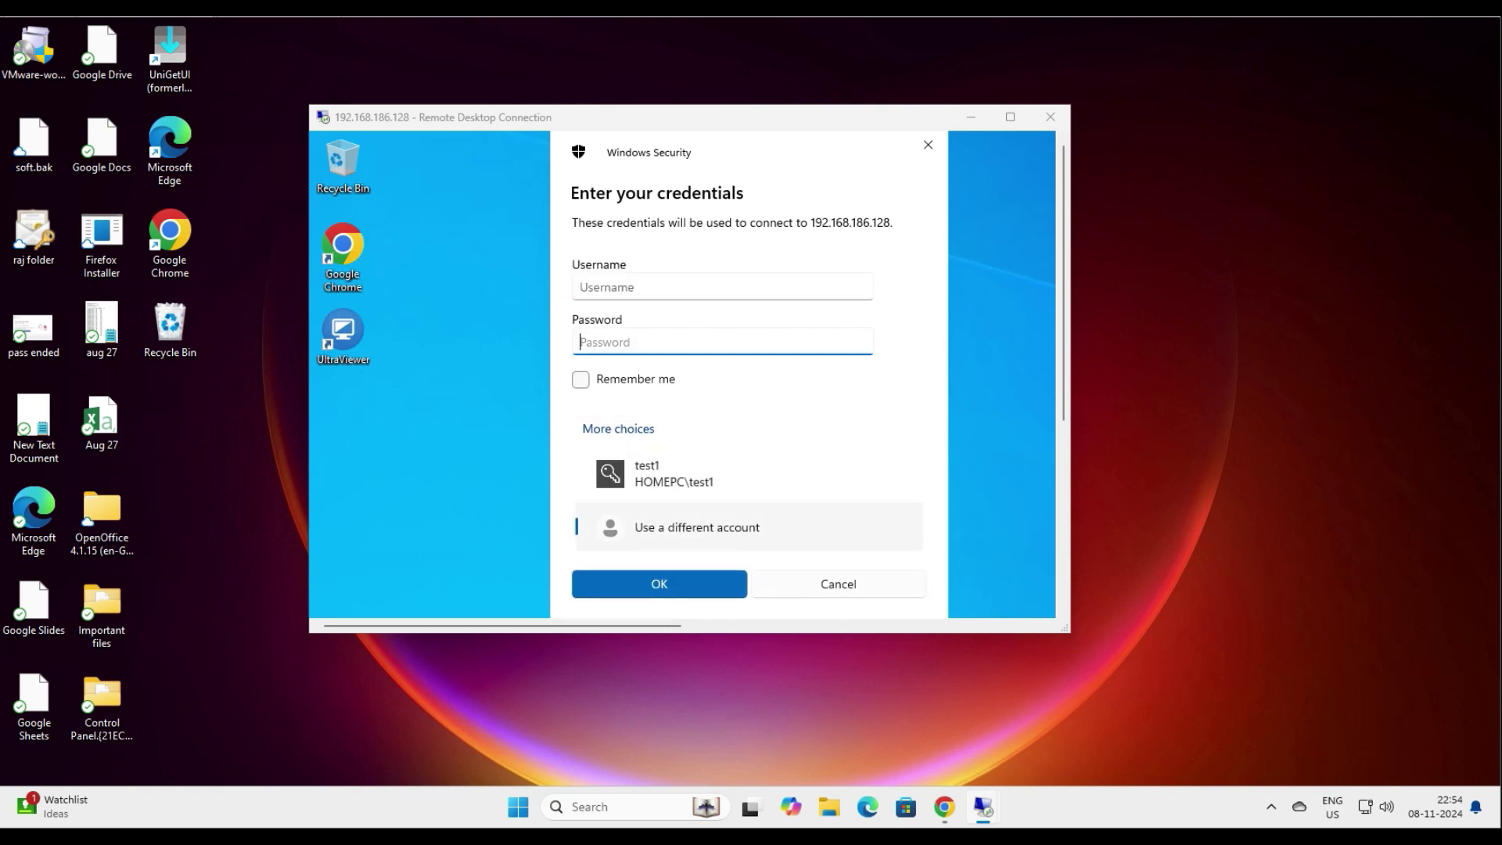
key(Escape)
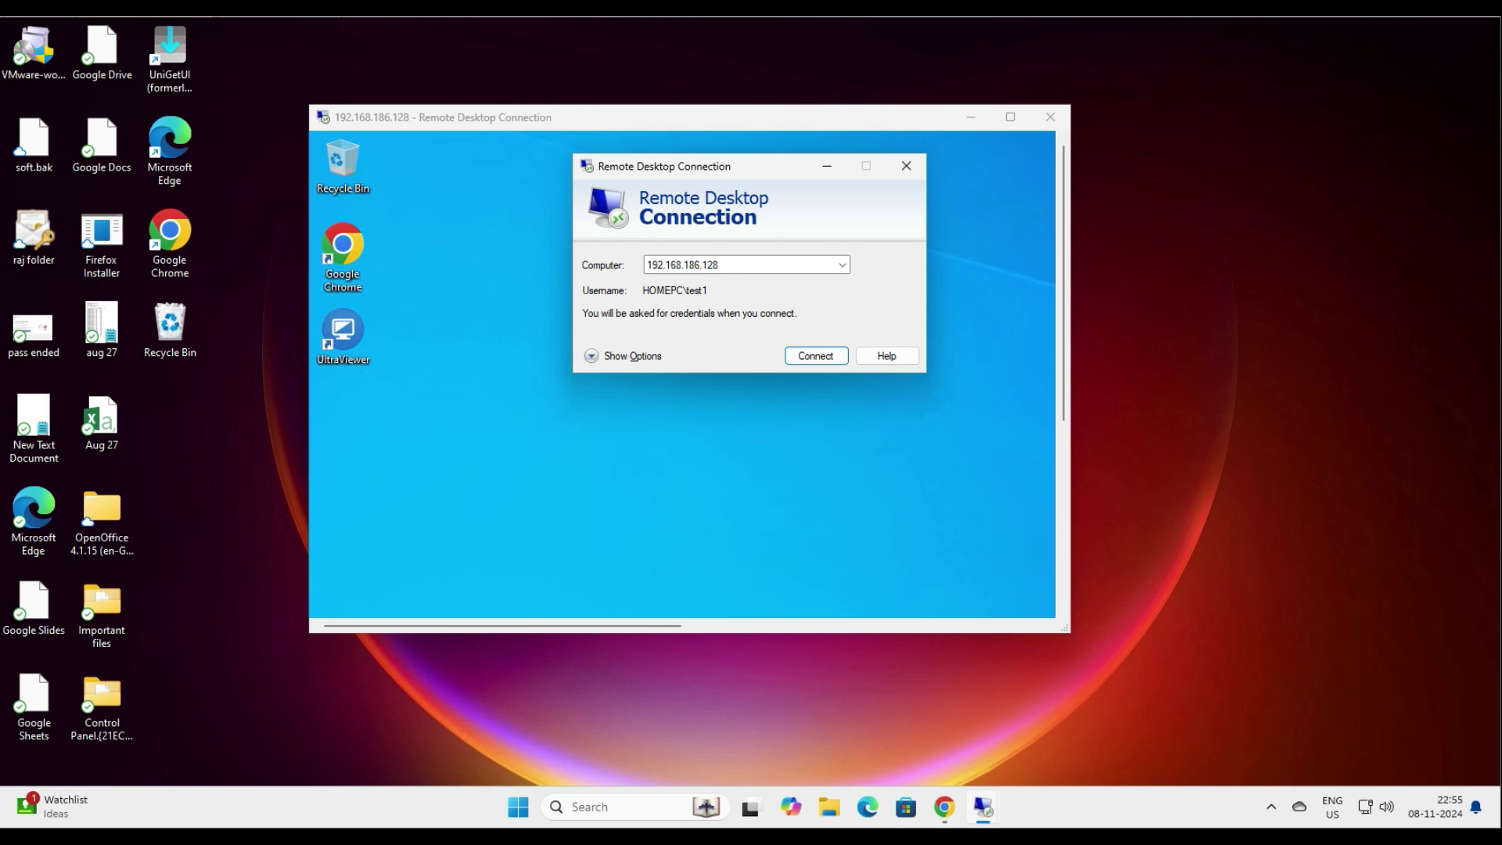
Close the second connection dialog and the remote session window, confirming the disconnect.
click(906, 166)
click(1050, 117)
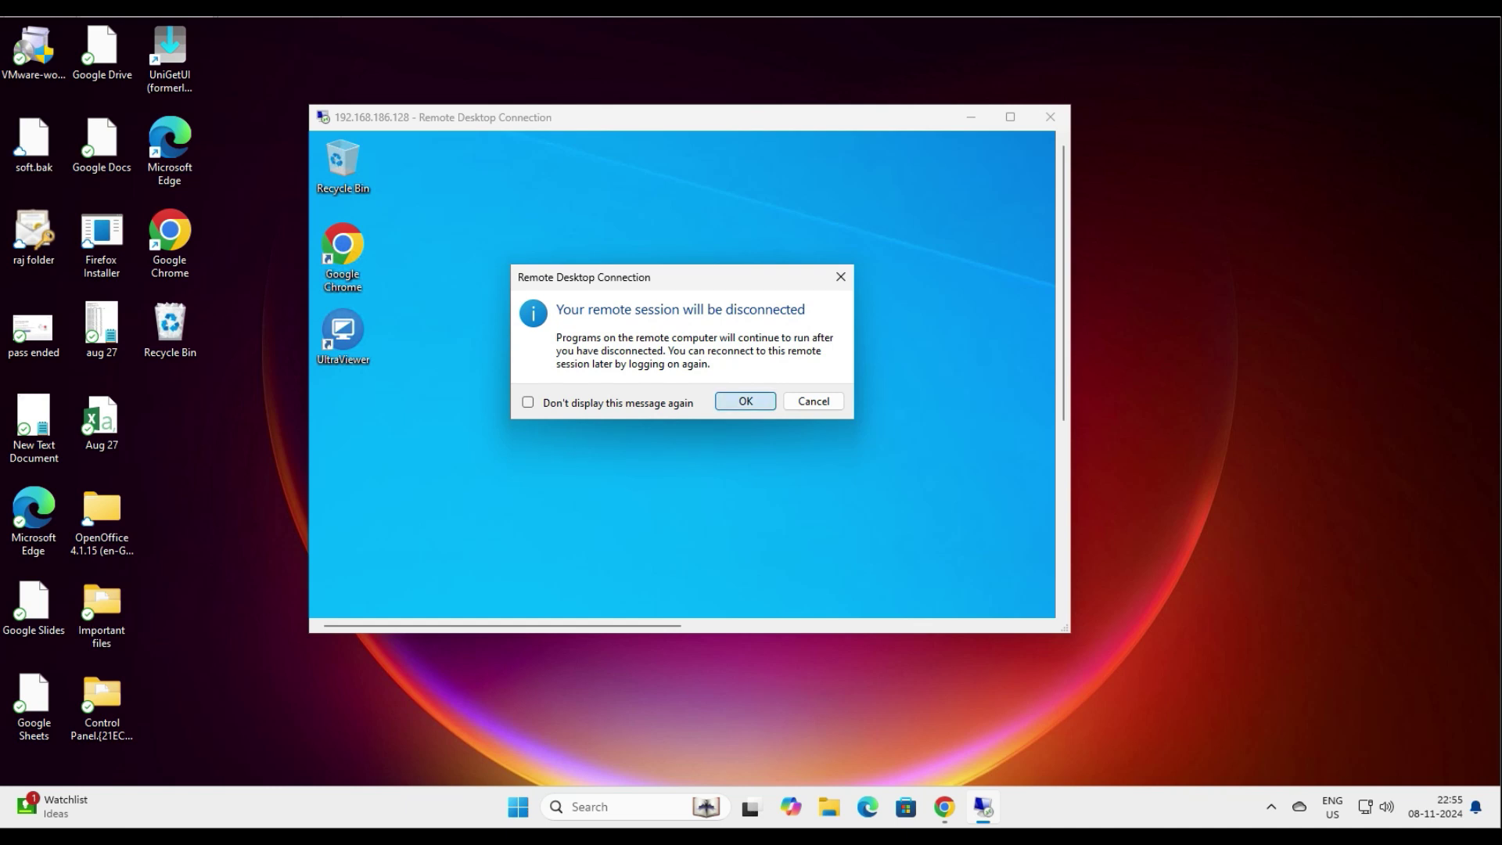
click(746, 401)
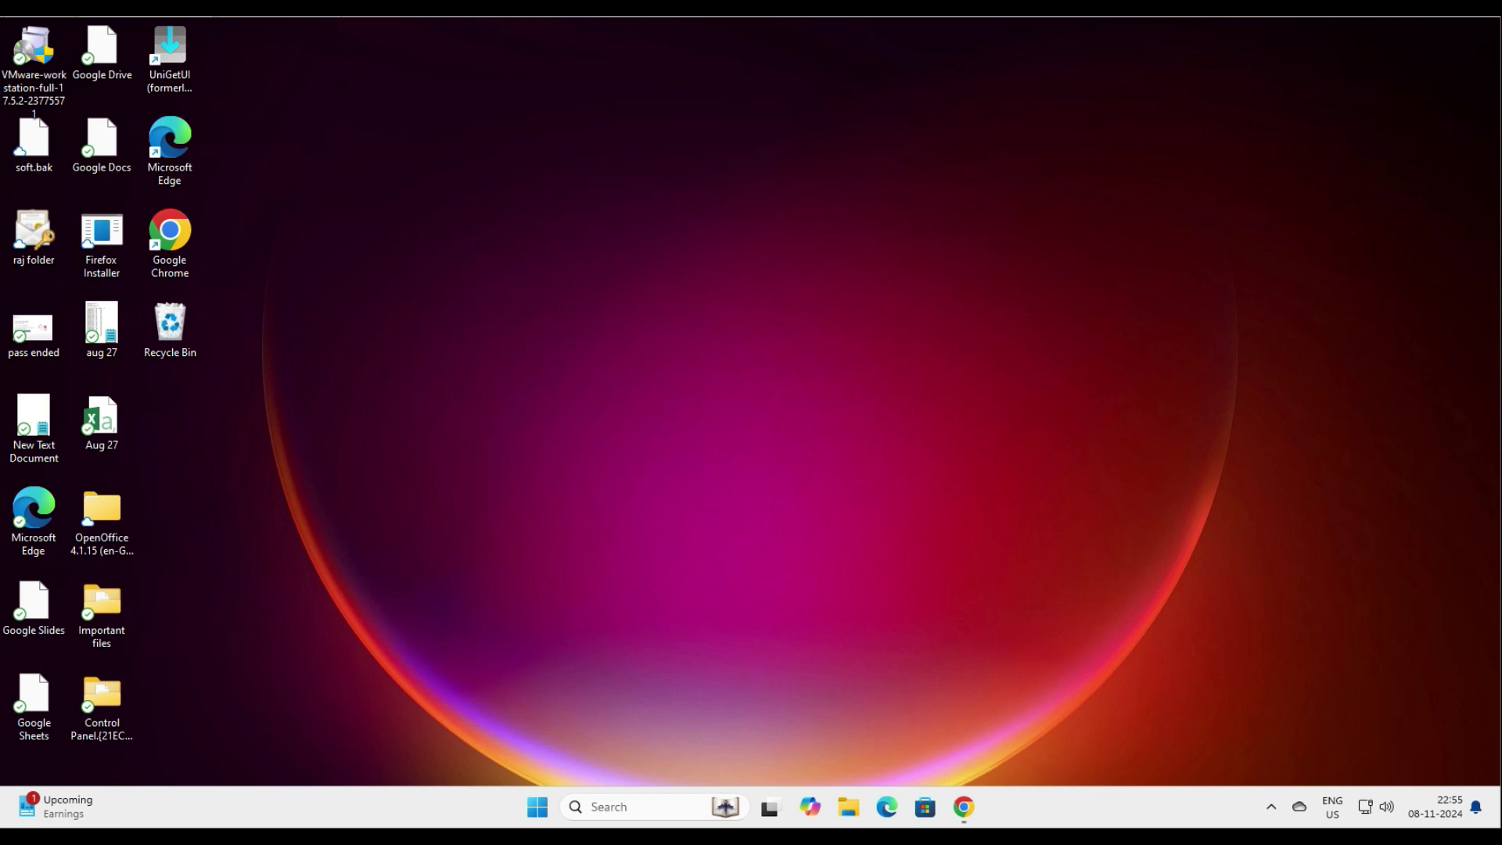
Run appwiz.cpl, select Remote Desktop Connection in Programs and Features, then minimise the window.
key(super+x)
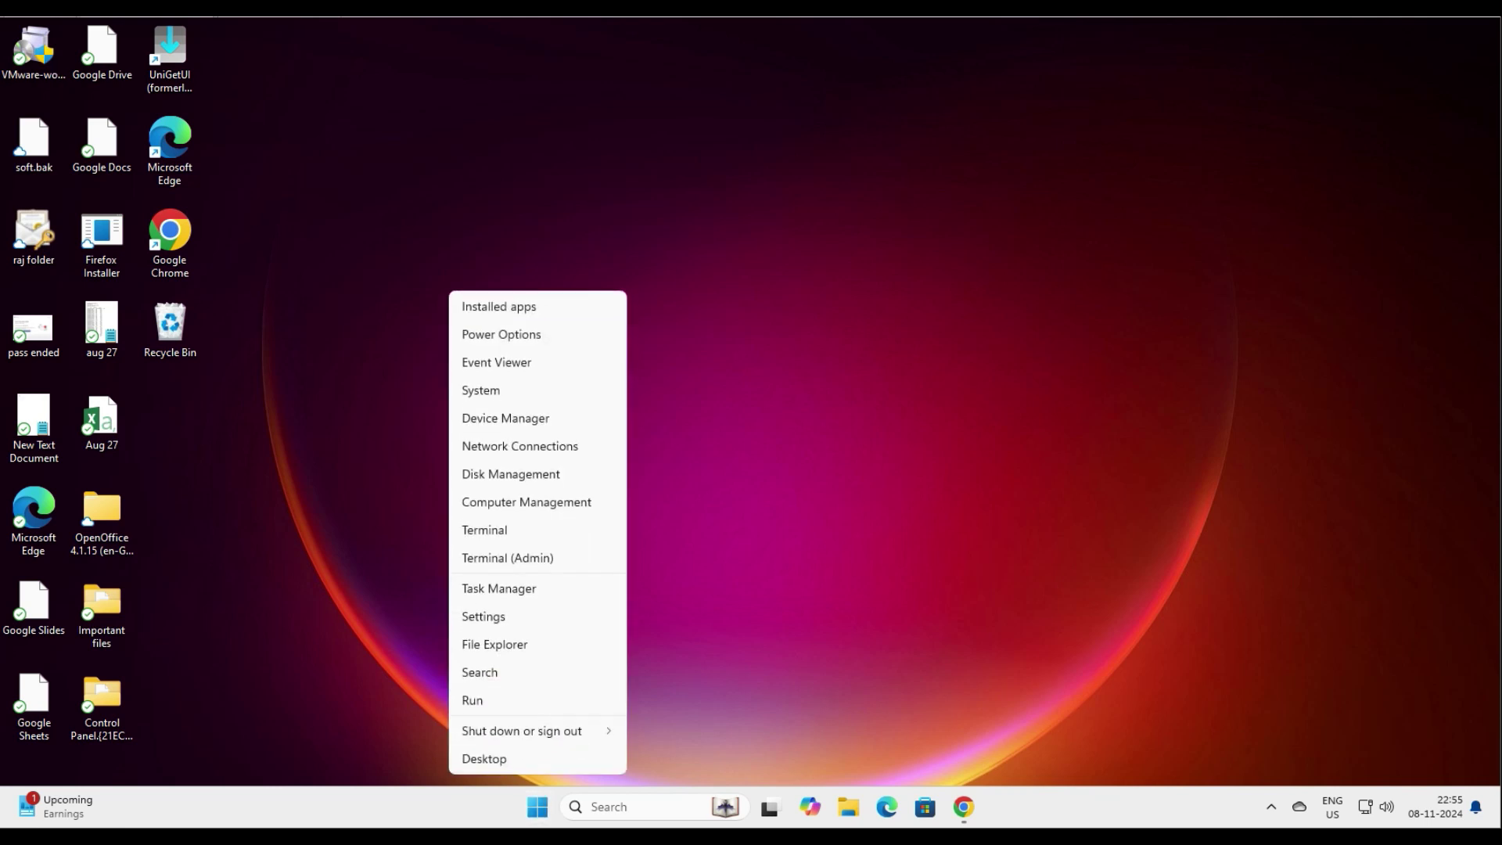
text(rappwiz.cpl)
key(Return)
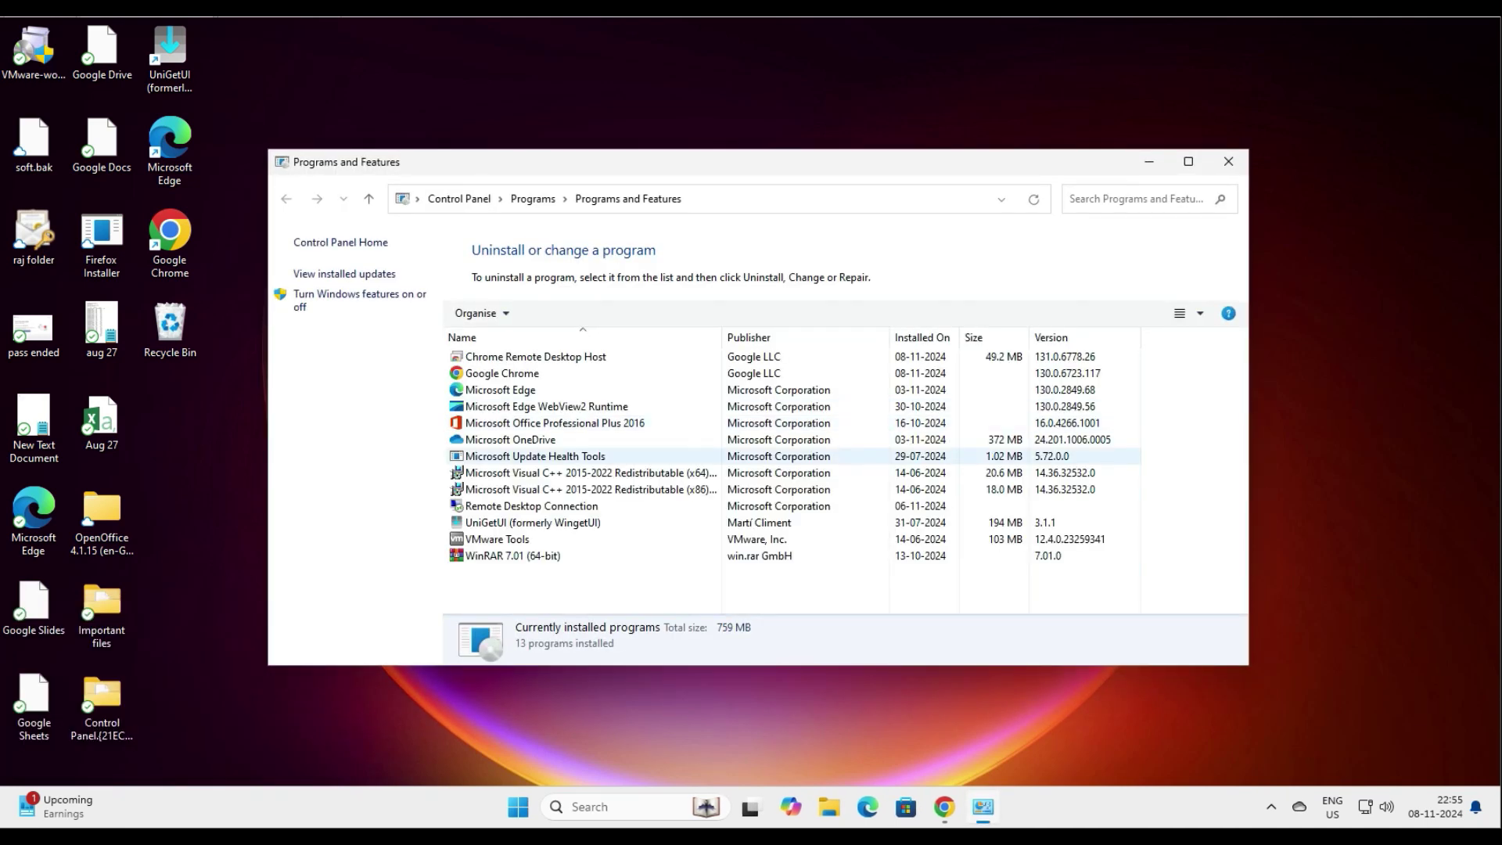
click(532, 506)
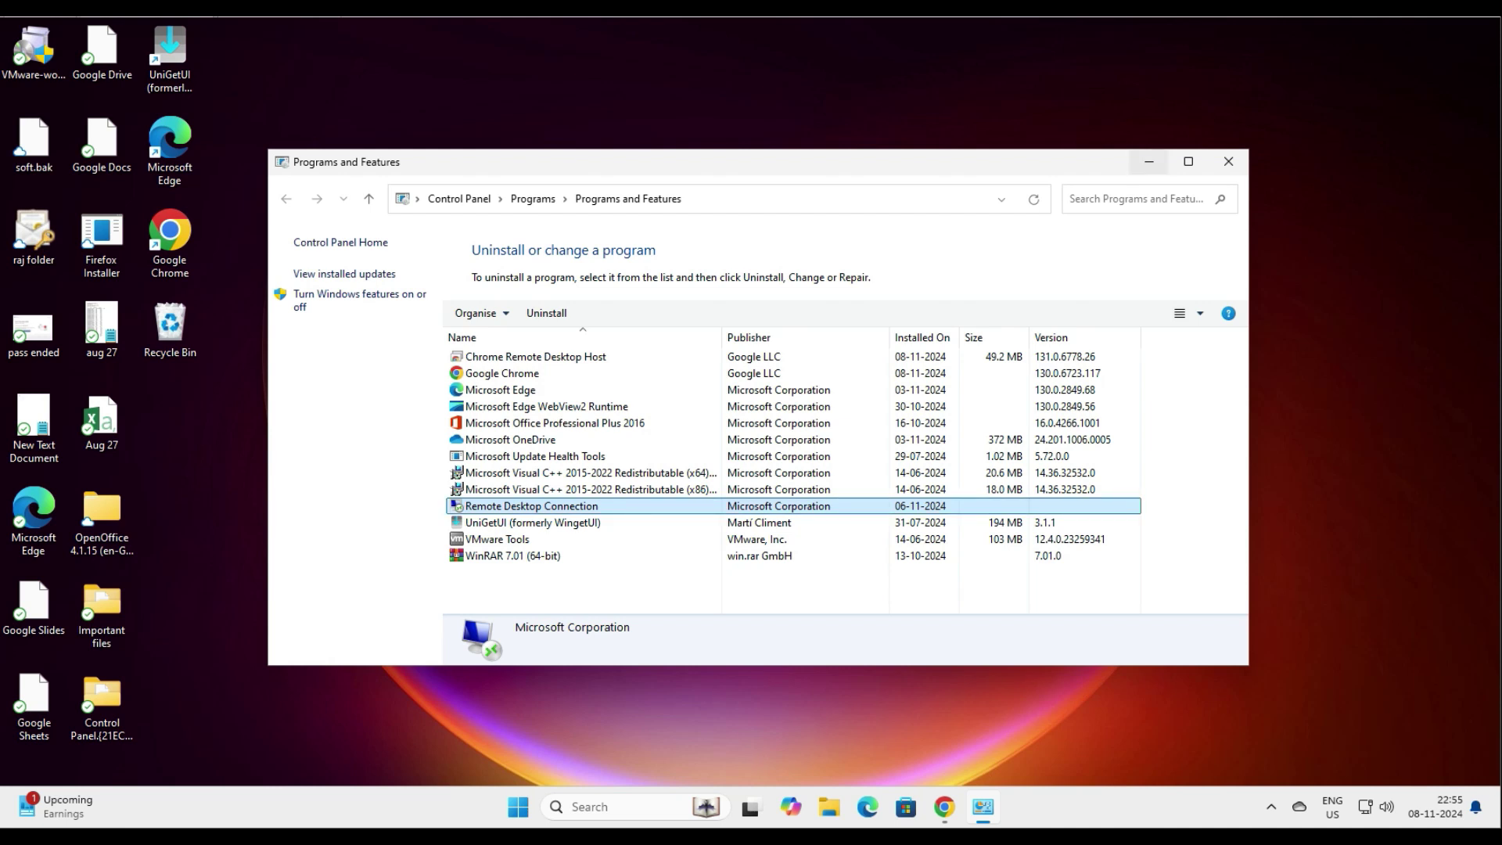
click(1149, 161)
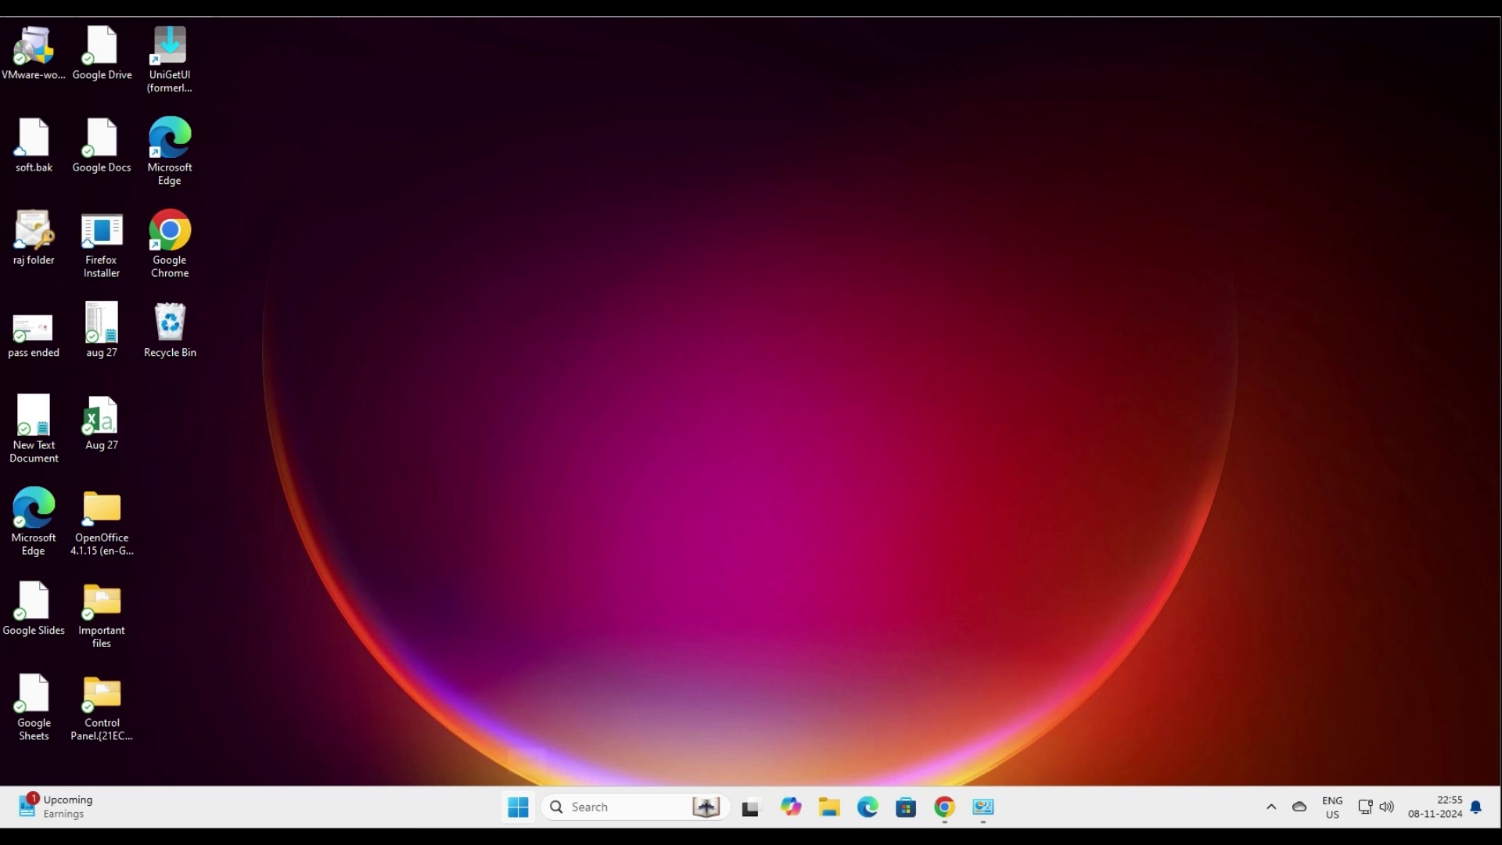
Search the Store for 'remote desktop' and install Microsoft Remote Desktop.
click(905, 807)
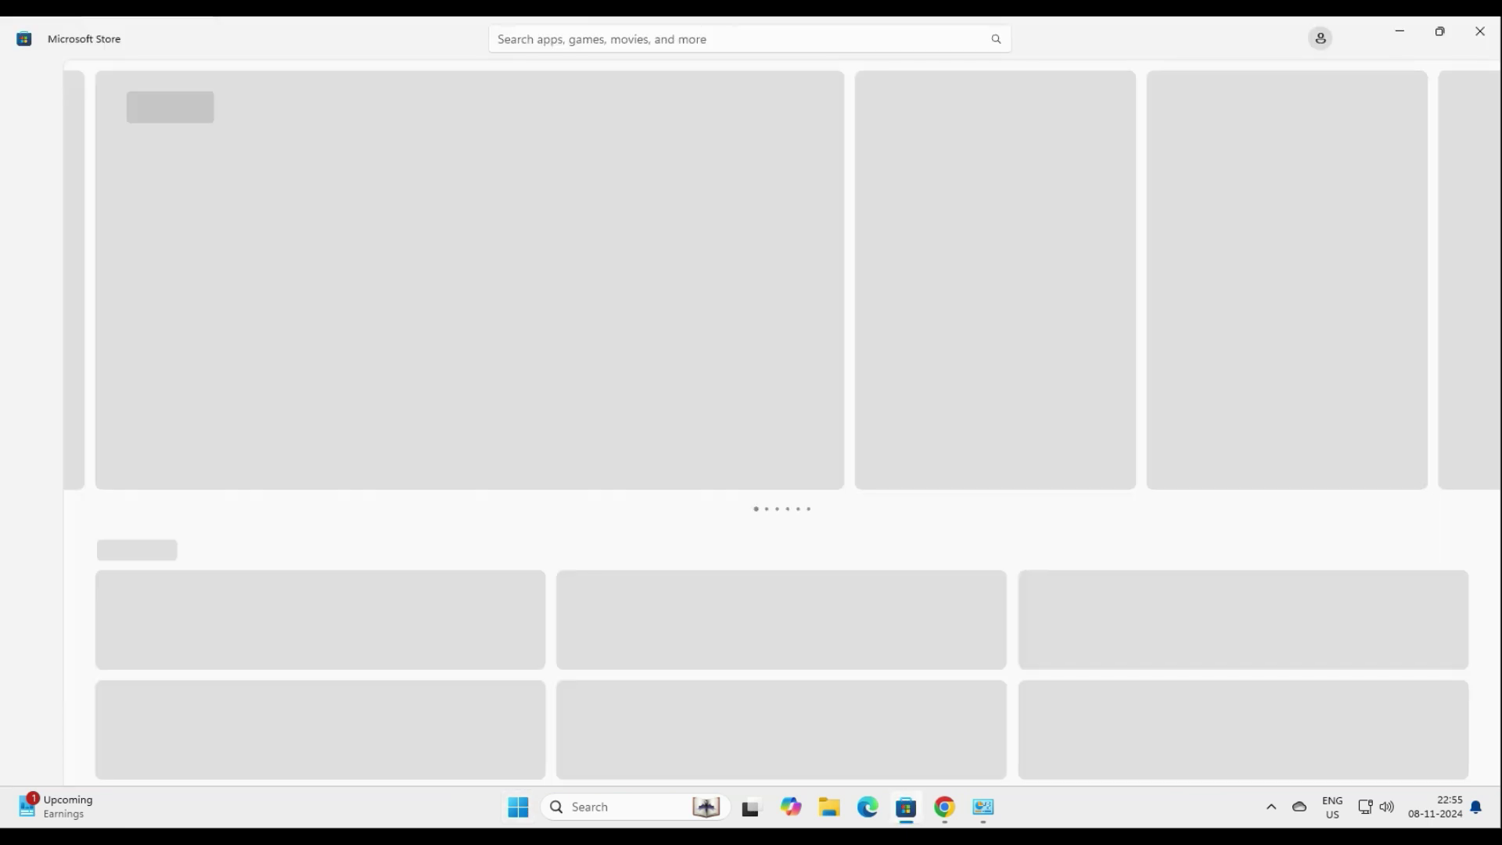
mouse_move(906, 807)
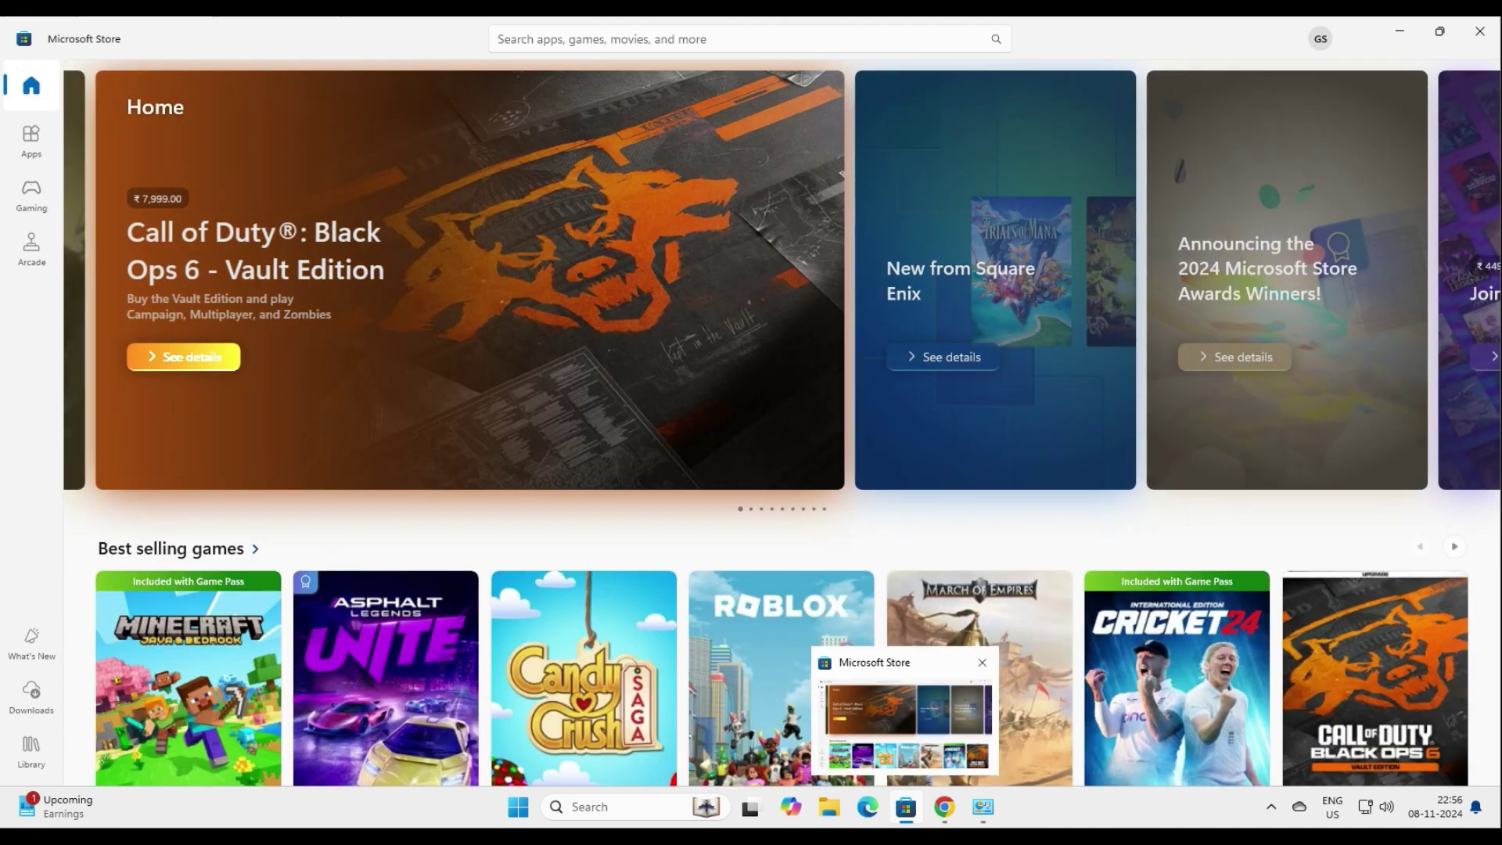
click(547, 38)
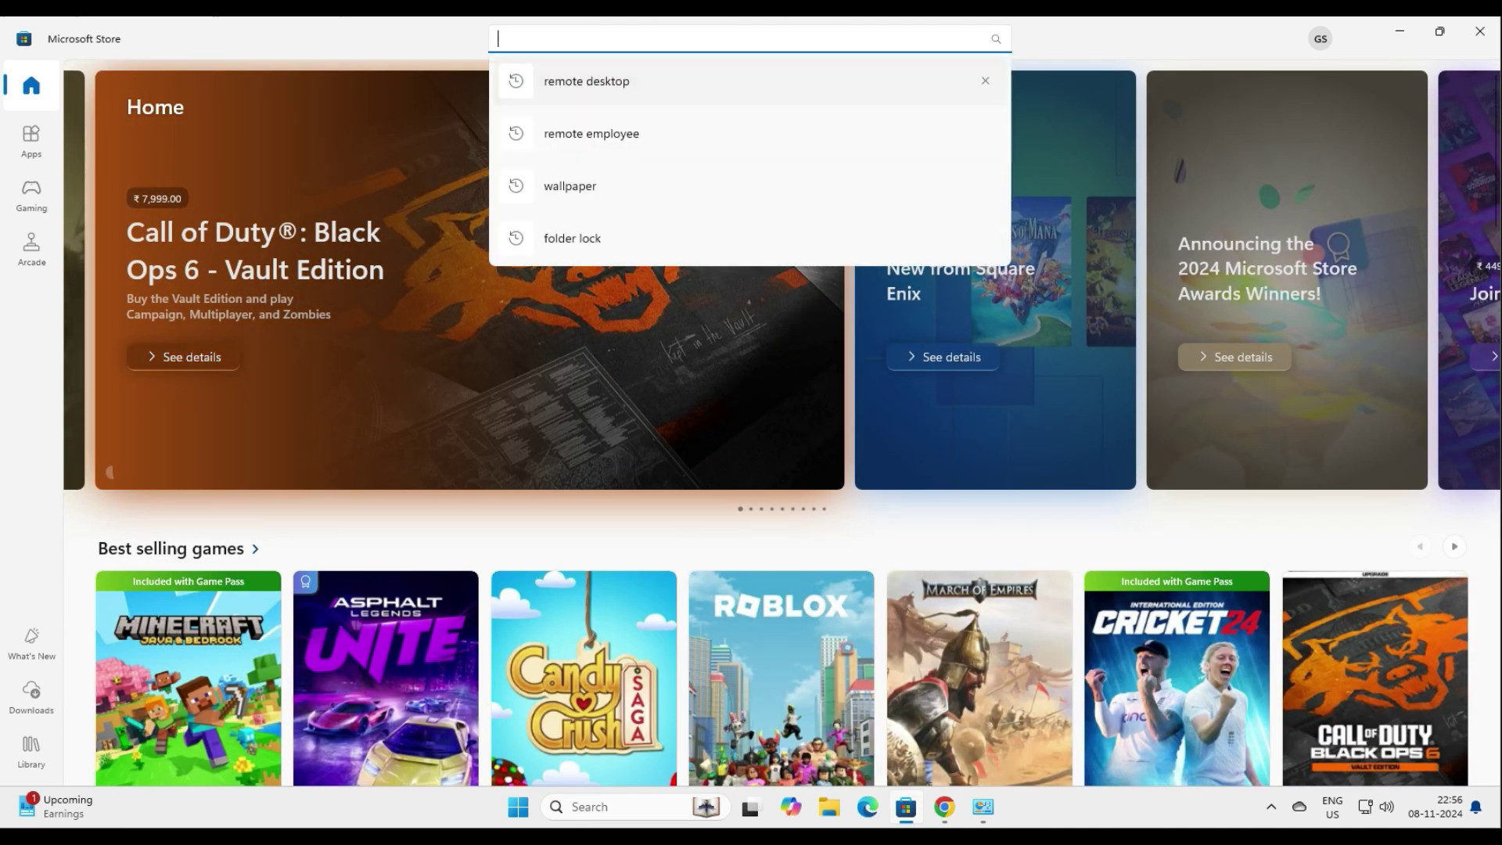
click(587, 80)
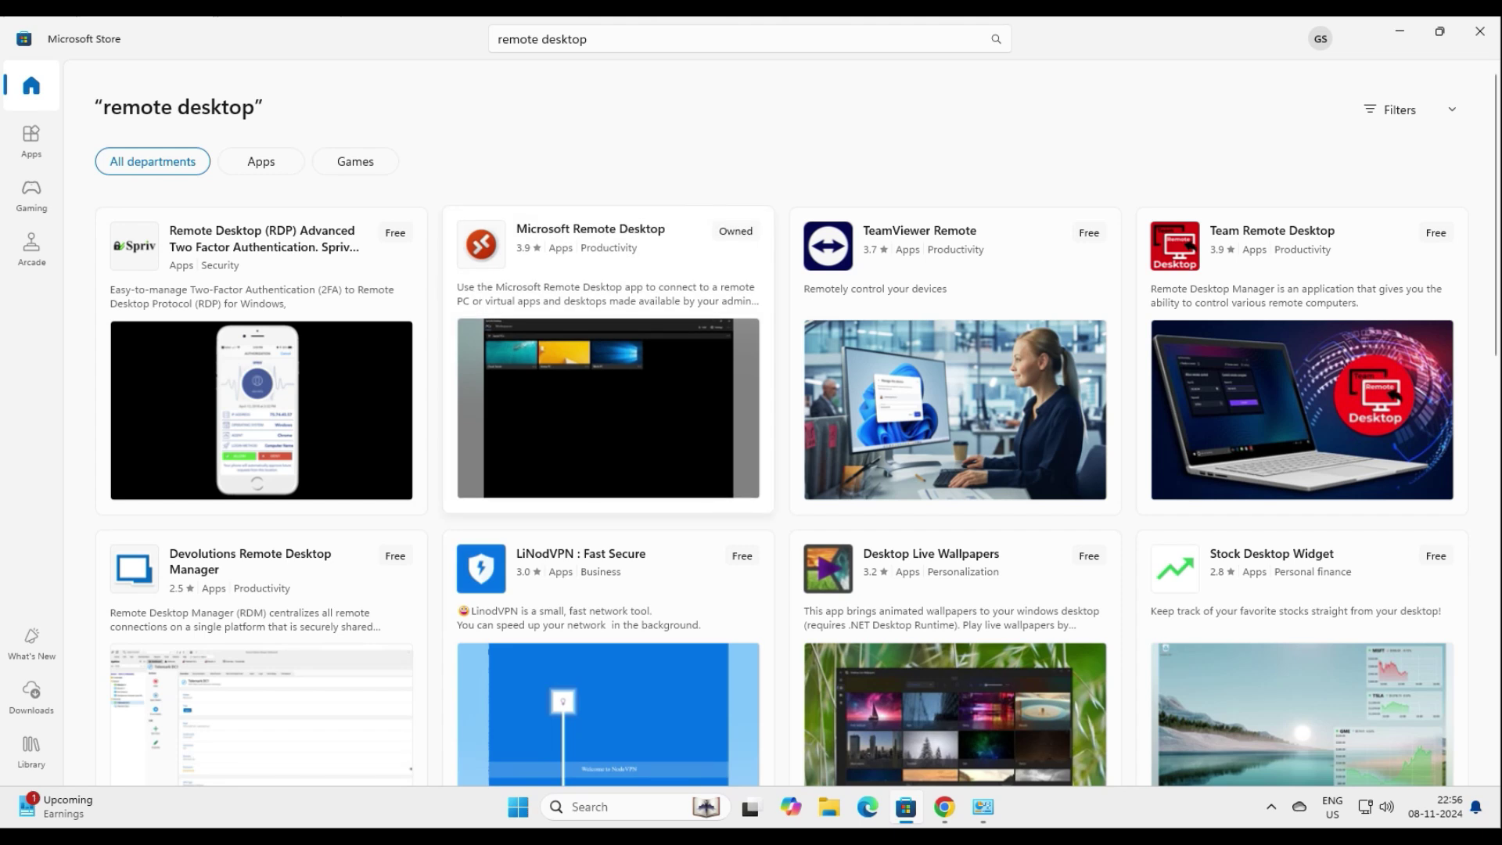
mouse_move(608, 359)
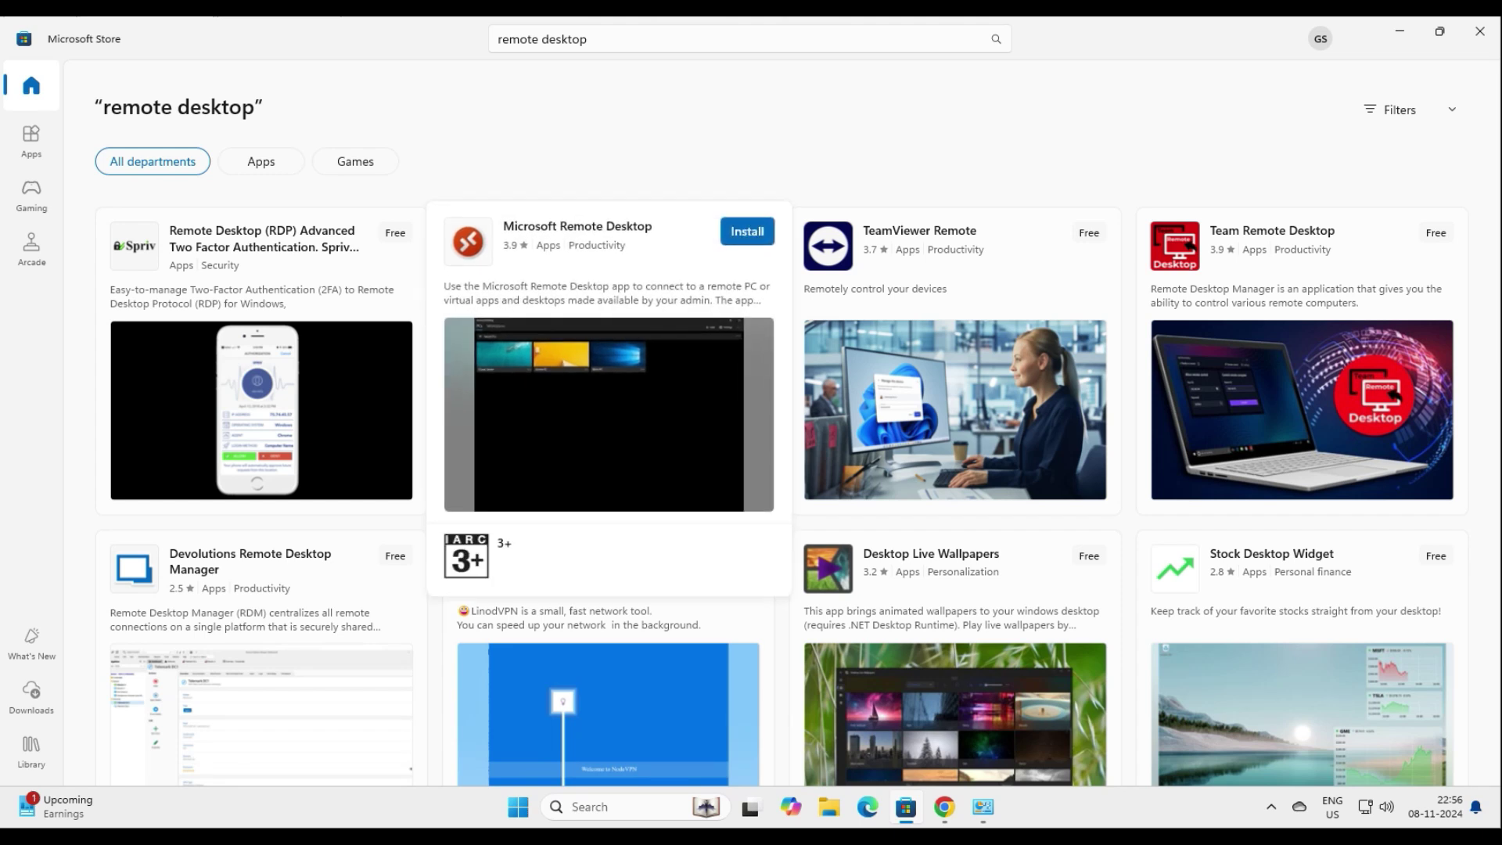
click(747, 231)
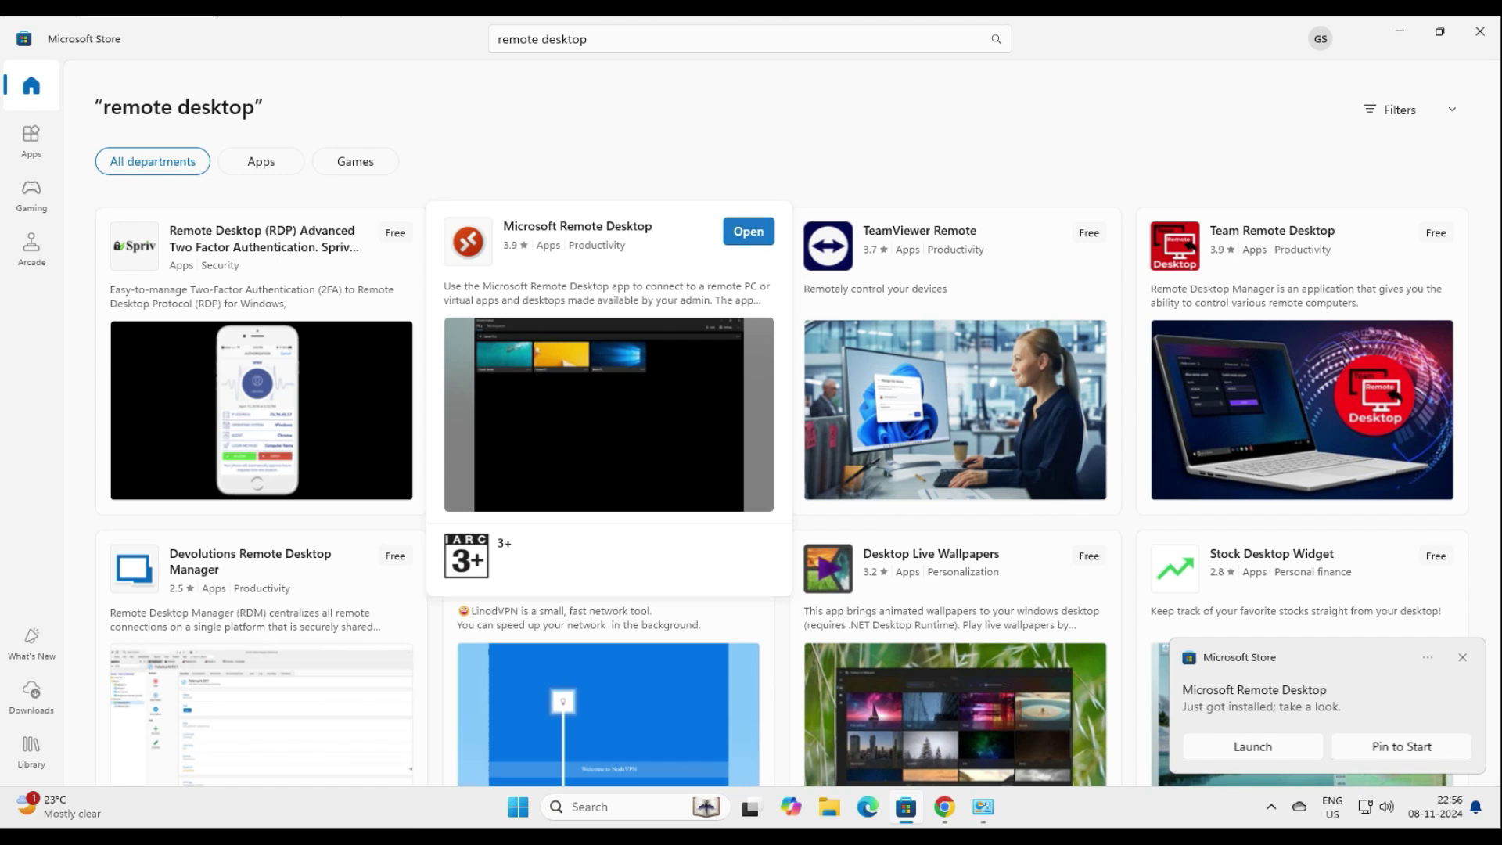
Launch Remote Desktop, reposition its window, and start adding a PC named 192.168.186.128.
click(749, 231)
drag(551, 33, 667, 78)
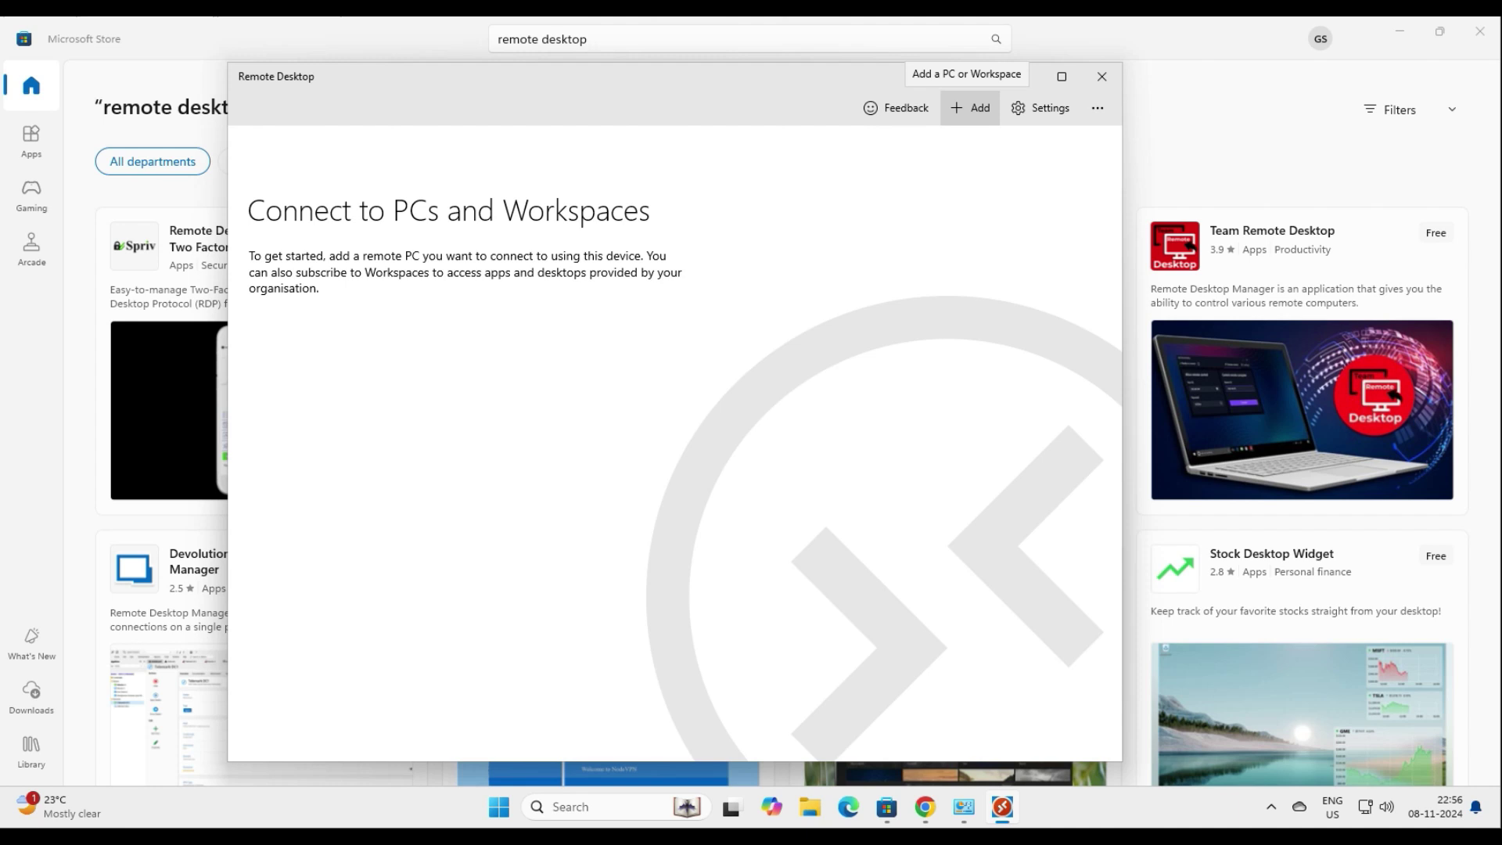
click(970, 108)
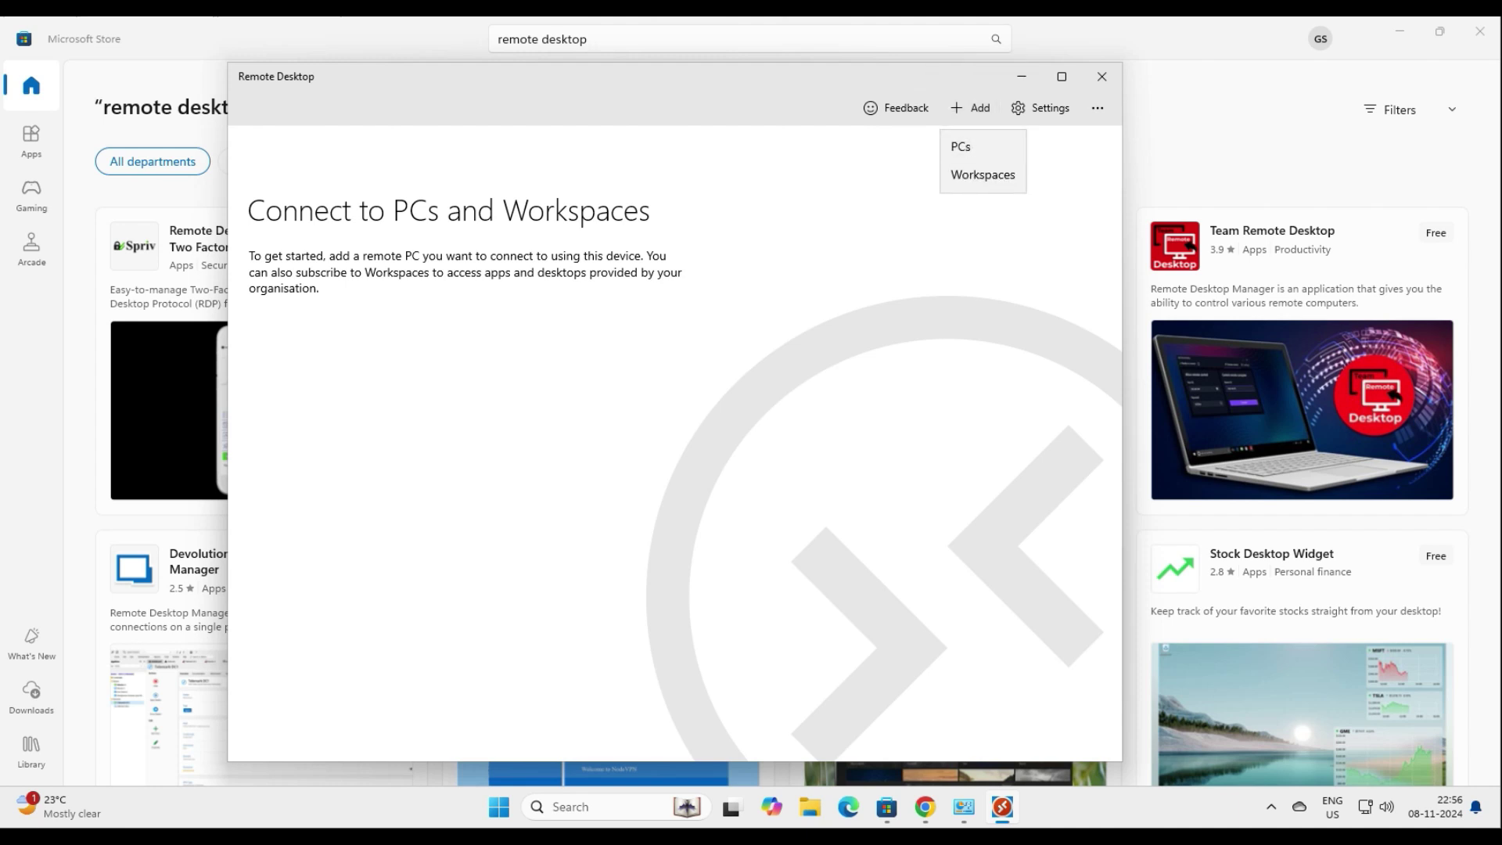
click(971, 108)
click(970, 108)
click(966, 146)
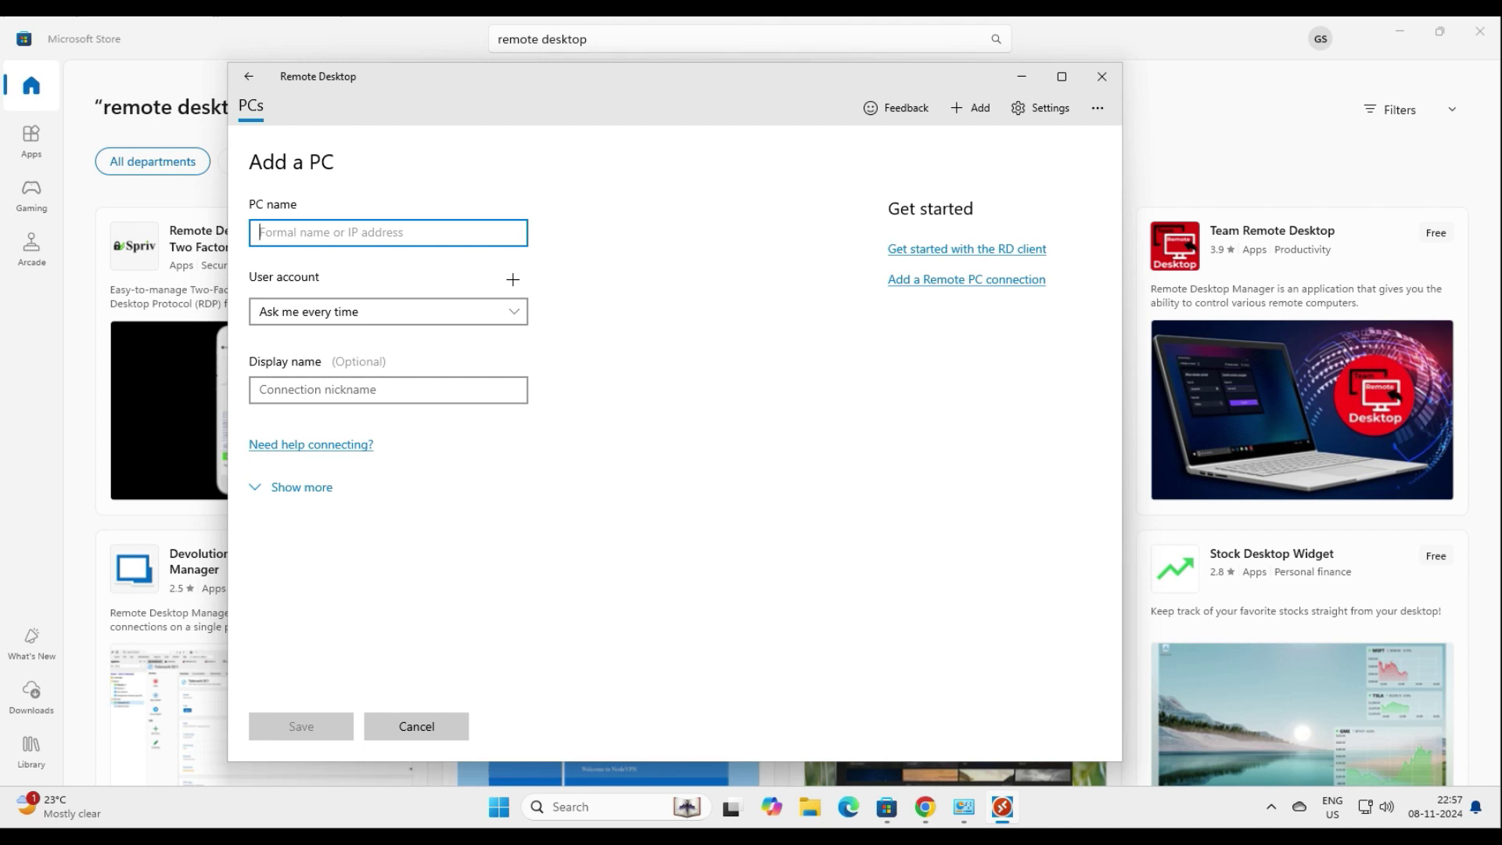
text(192.)
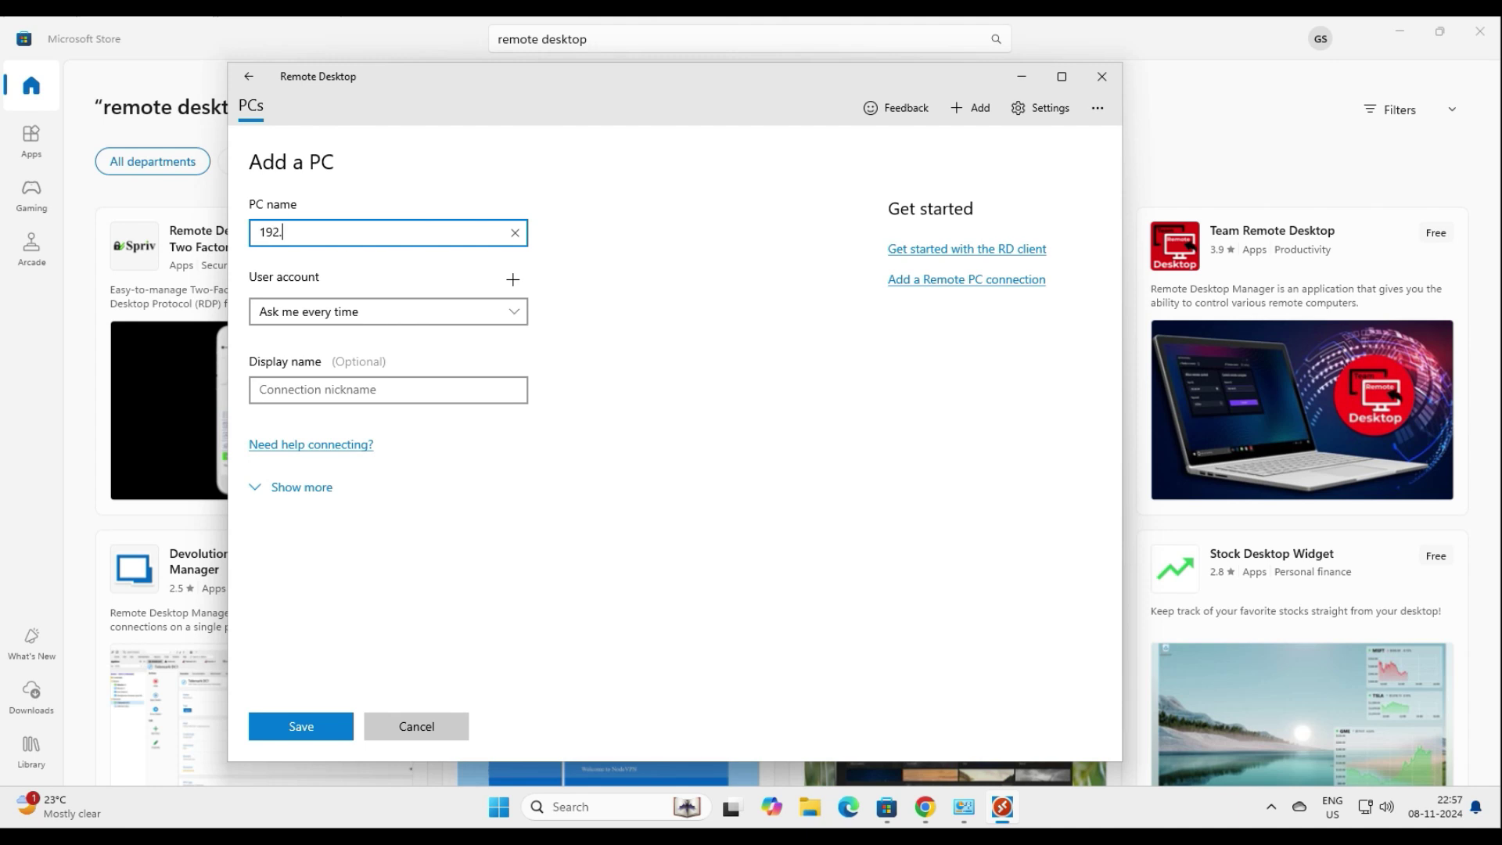
text(168.186.128)
Briefly open Remote Desktop Connection from the Run history, select its address, and close it.
key(super+x)
key(r)
key(Down)
key(Down)
key(Down)
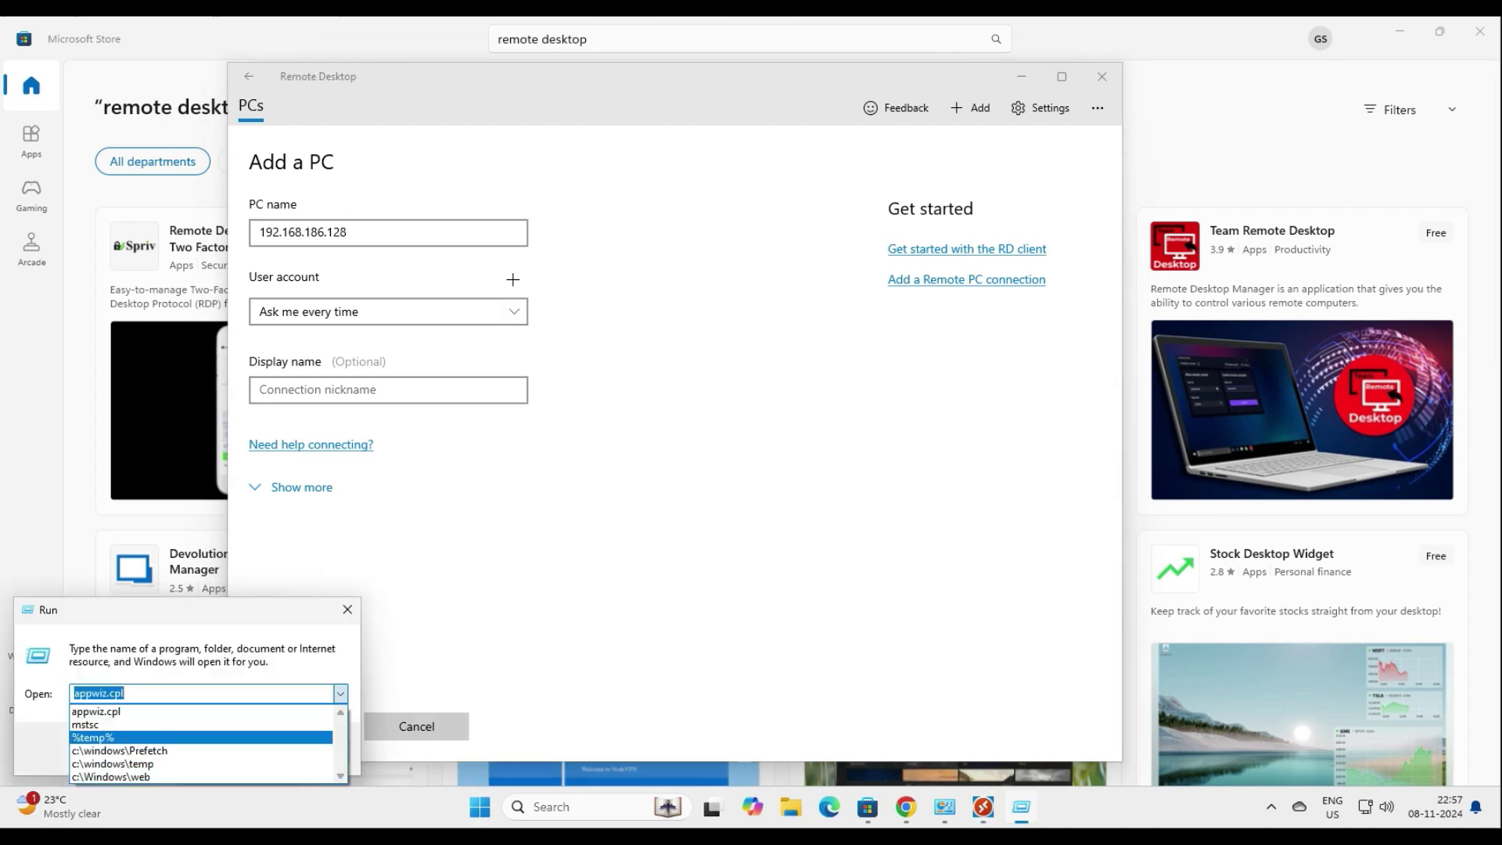
key(Return)
key(ctrl+a)
key(alt+F4)
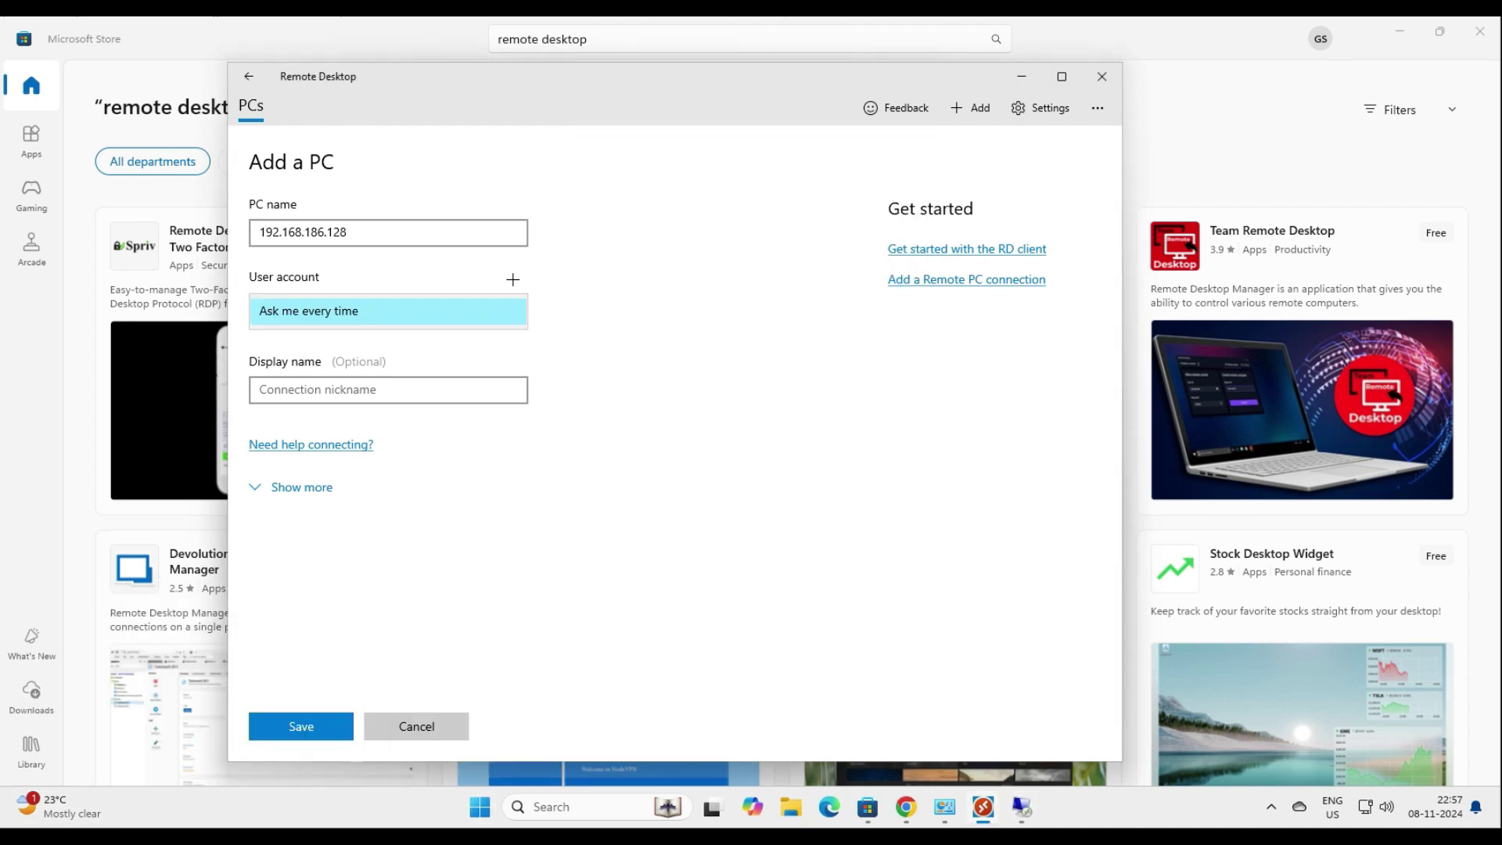
Close the user account list and open the form for a new user account.
key(Escape)
key(shift+Tab)
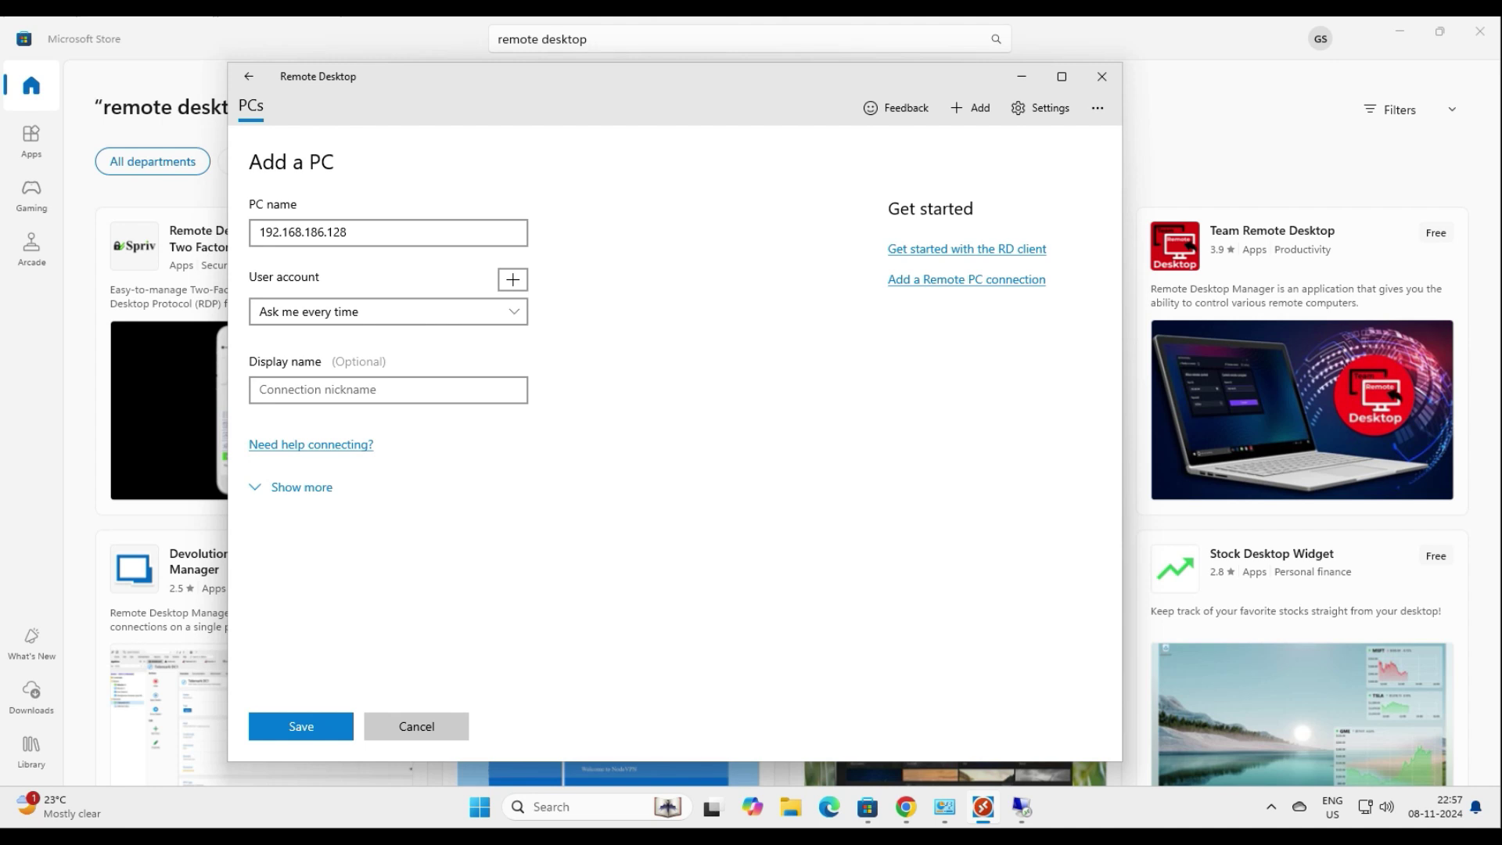
key(Return)
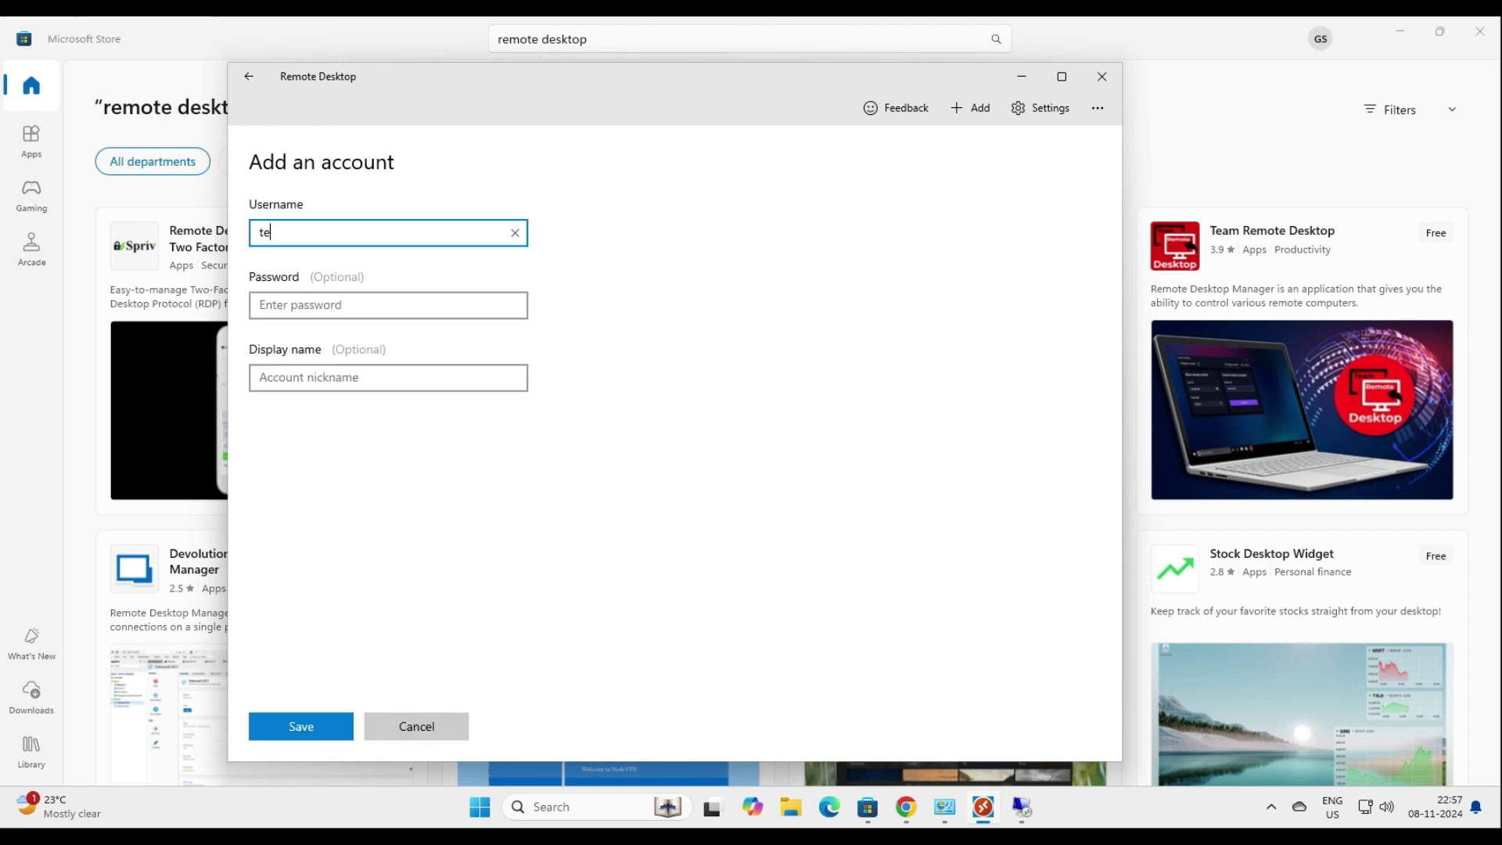
Create account test1 with its password and display name test1, and save it.
key(Tab)
key(Tab)
key(Tab)
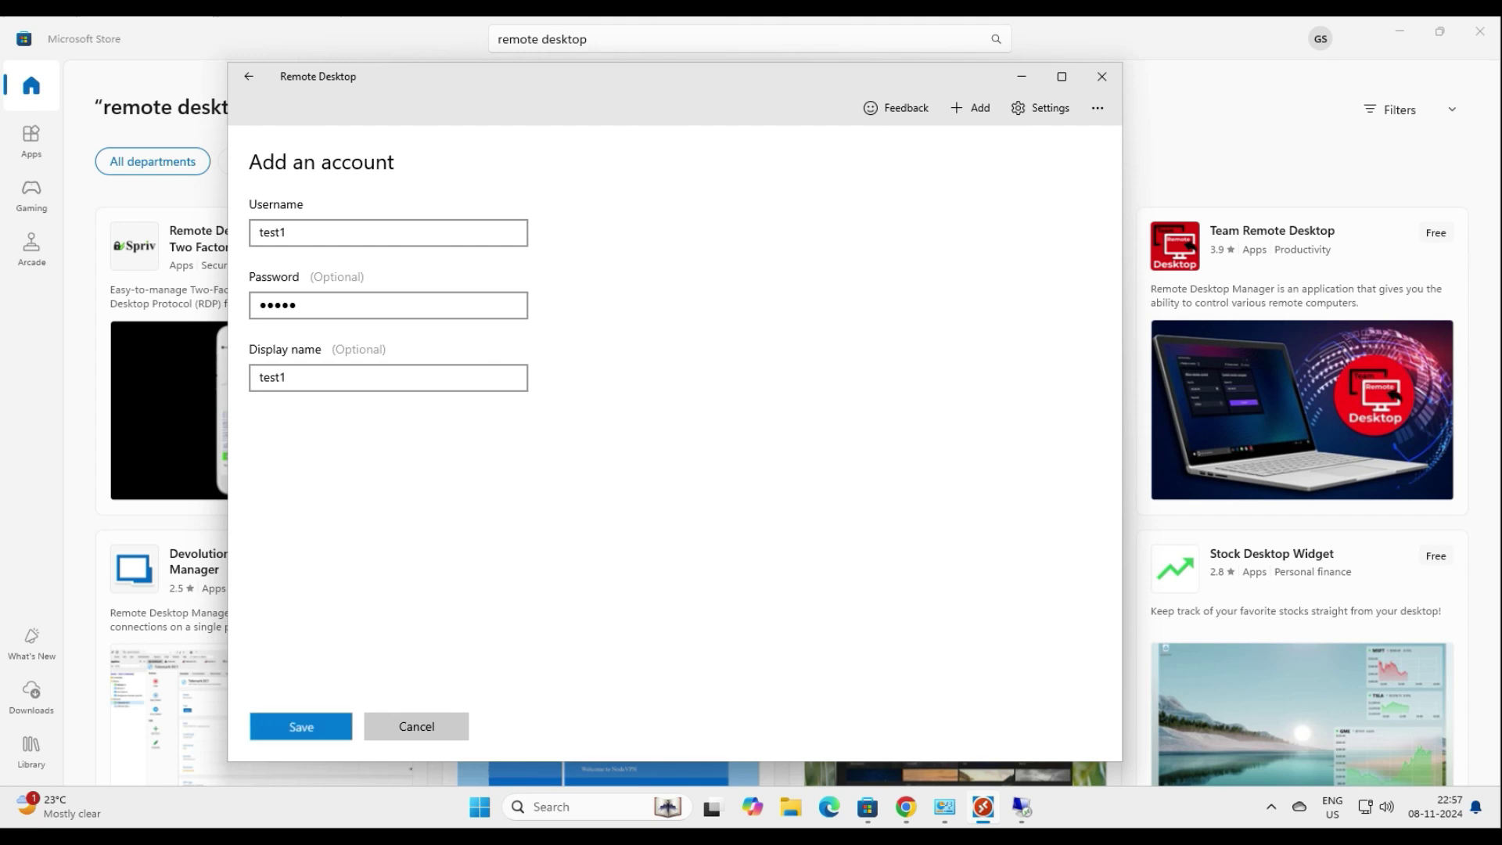
key(Return)
key(Return)
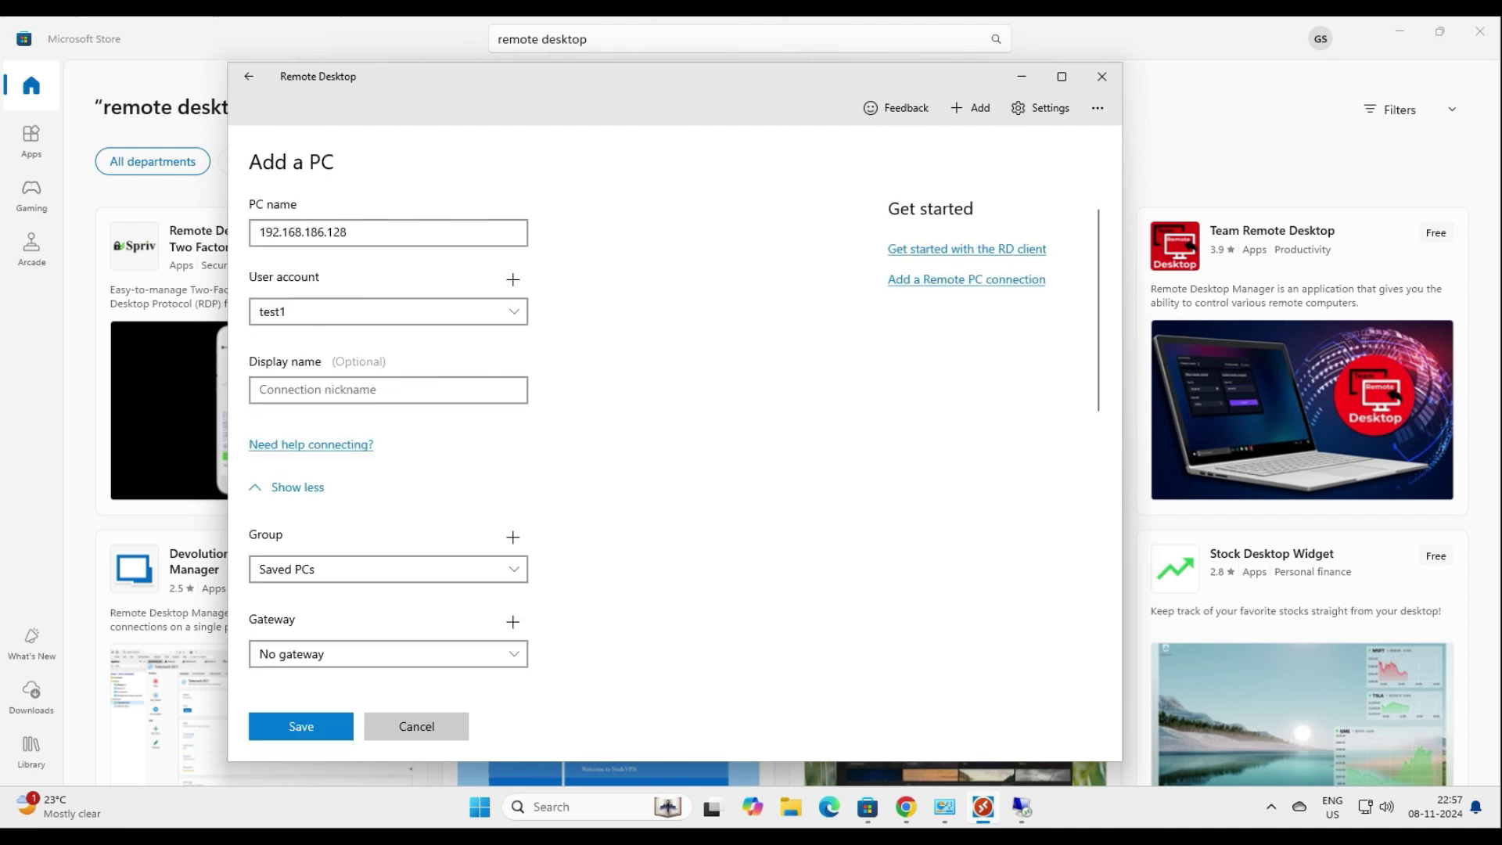
scroll(673, 438, down, 2)
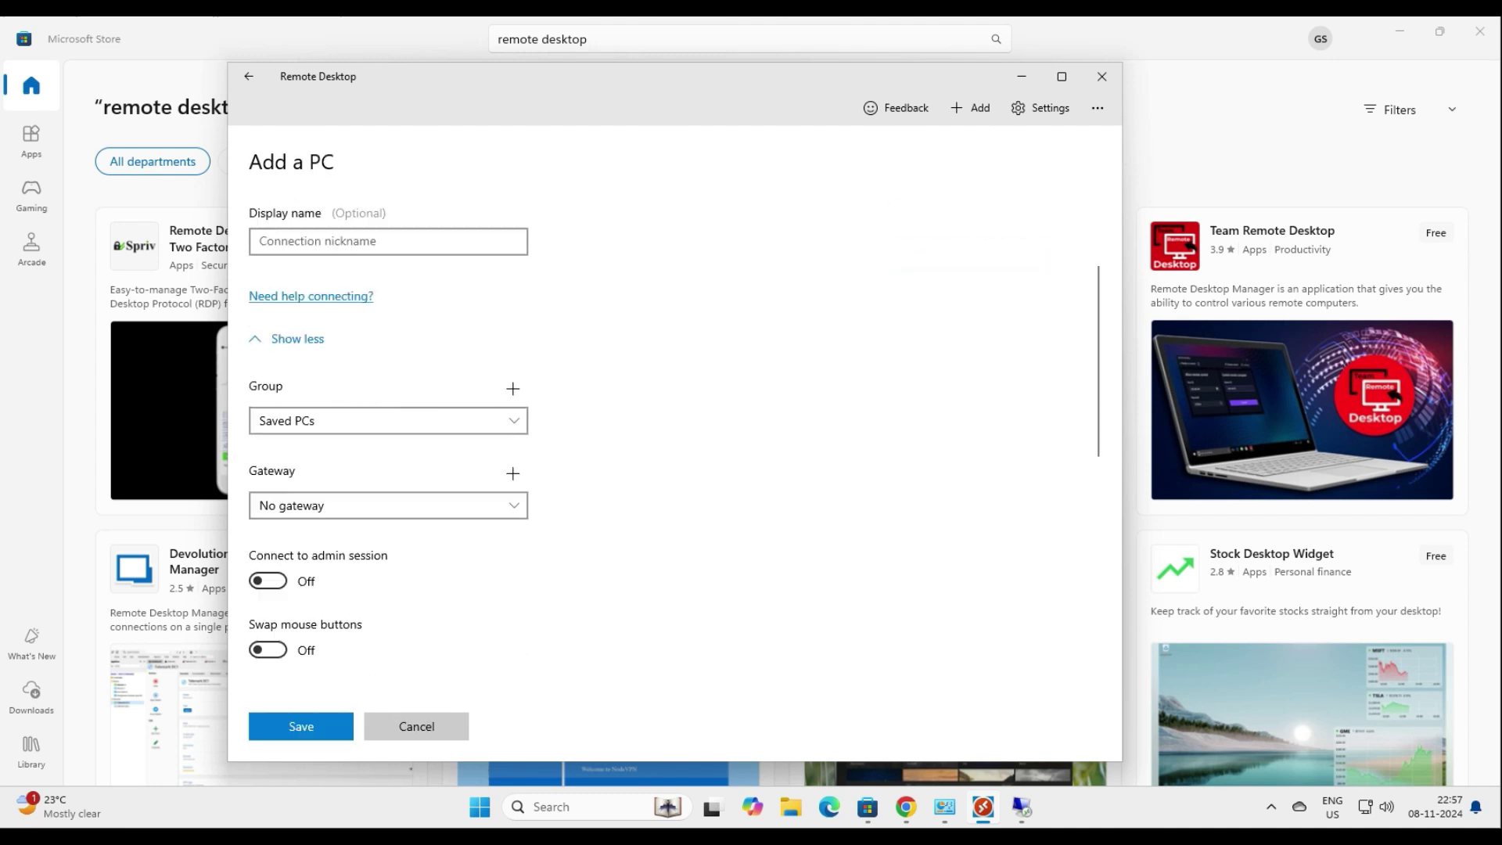
key(Tab)
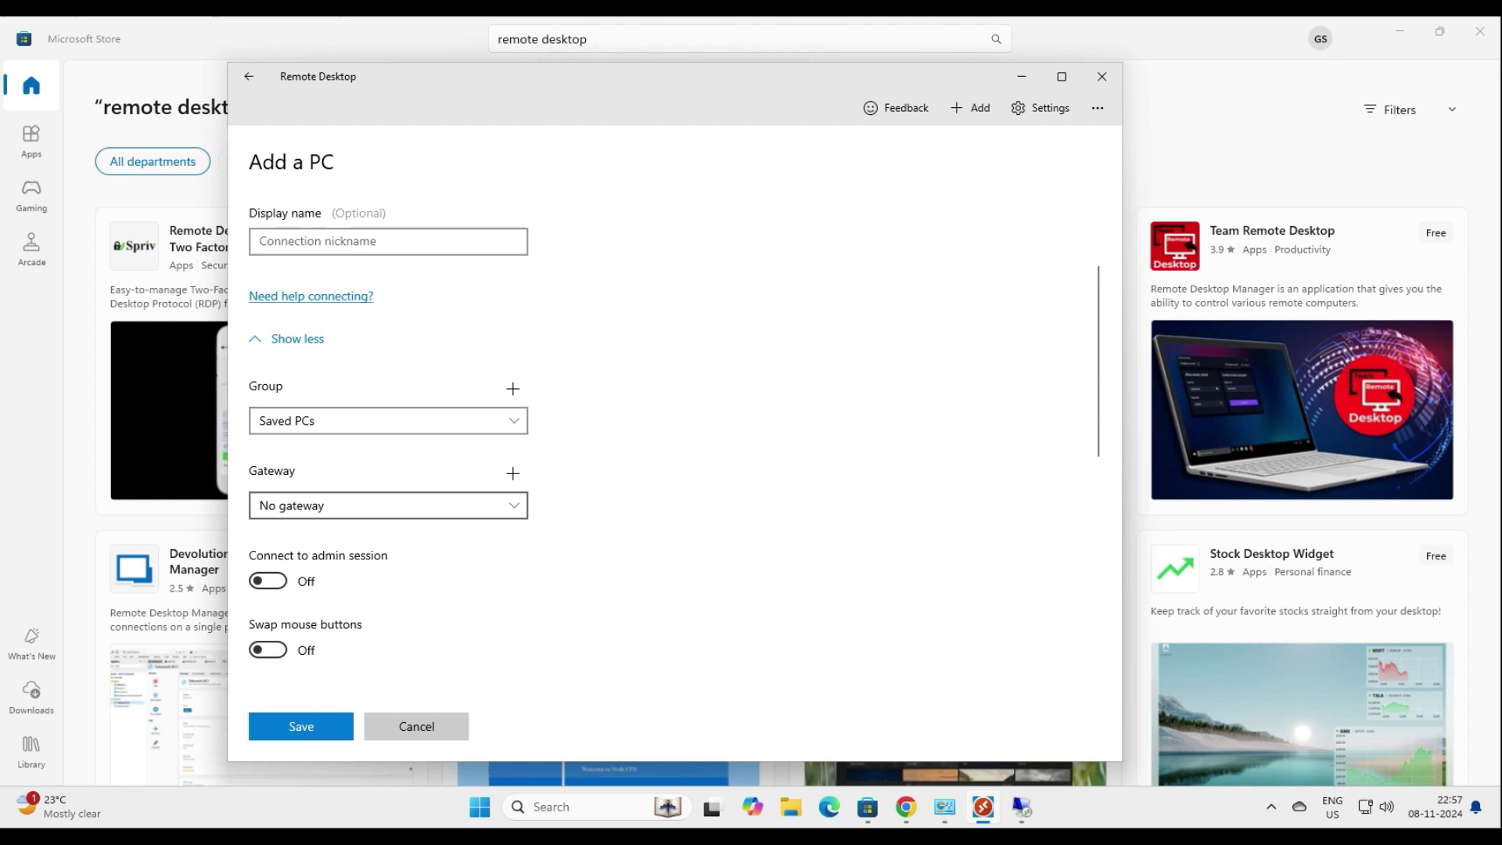
key(Return)
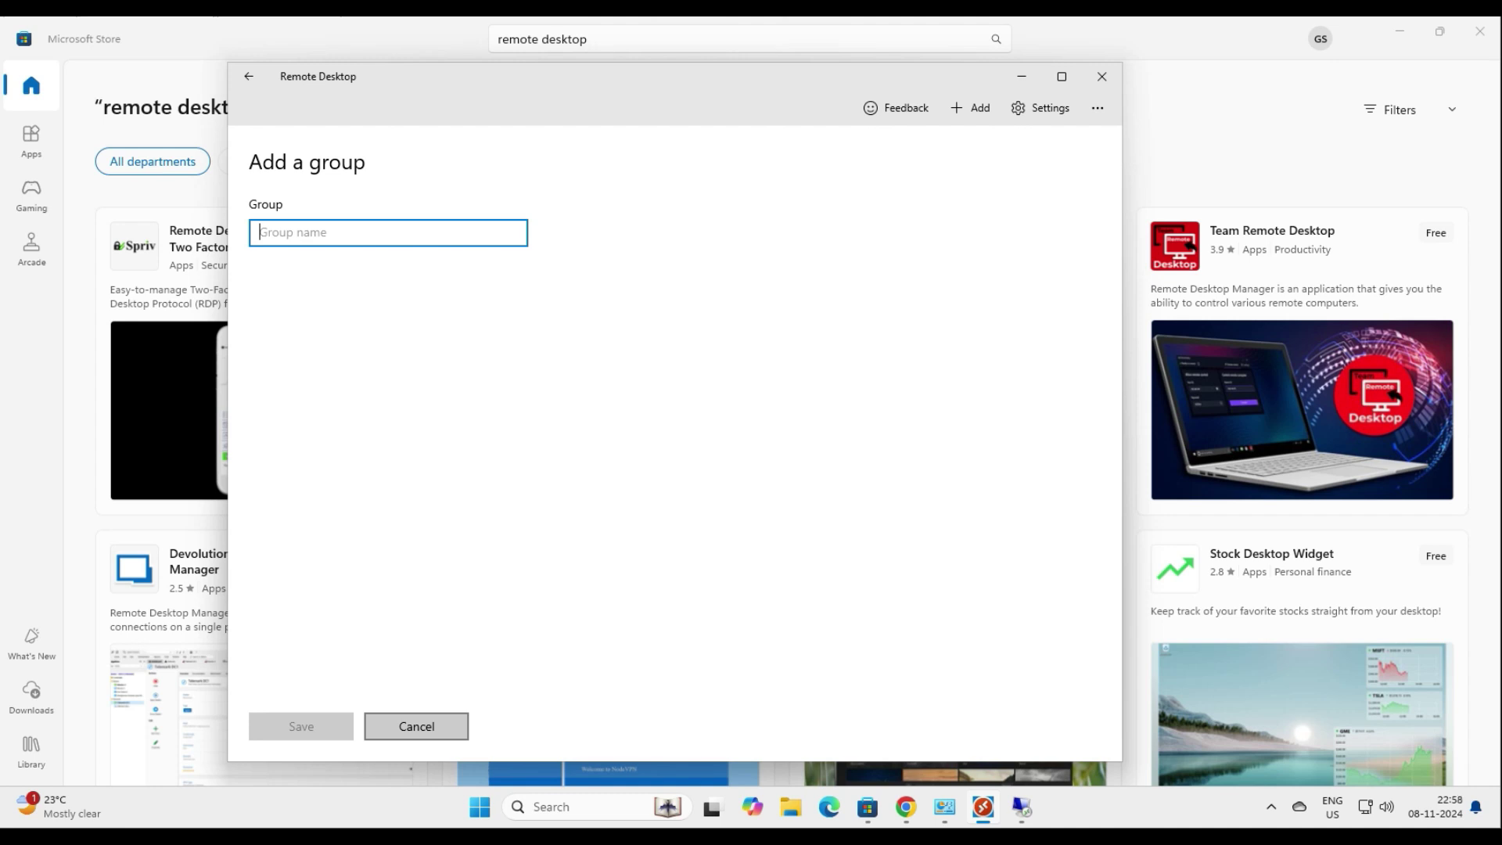
click(417, 726)
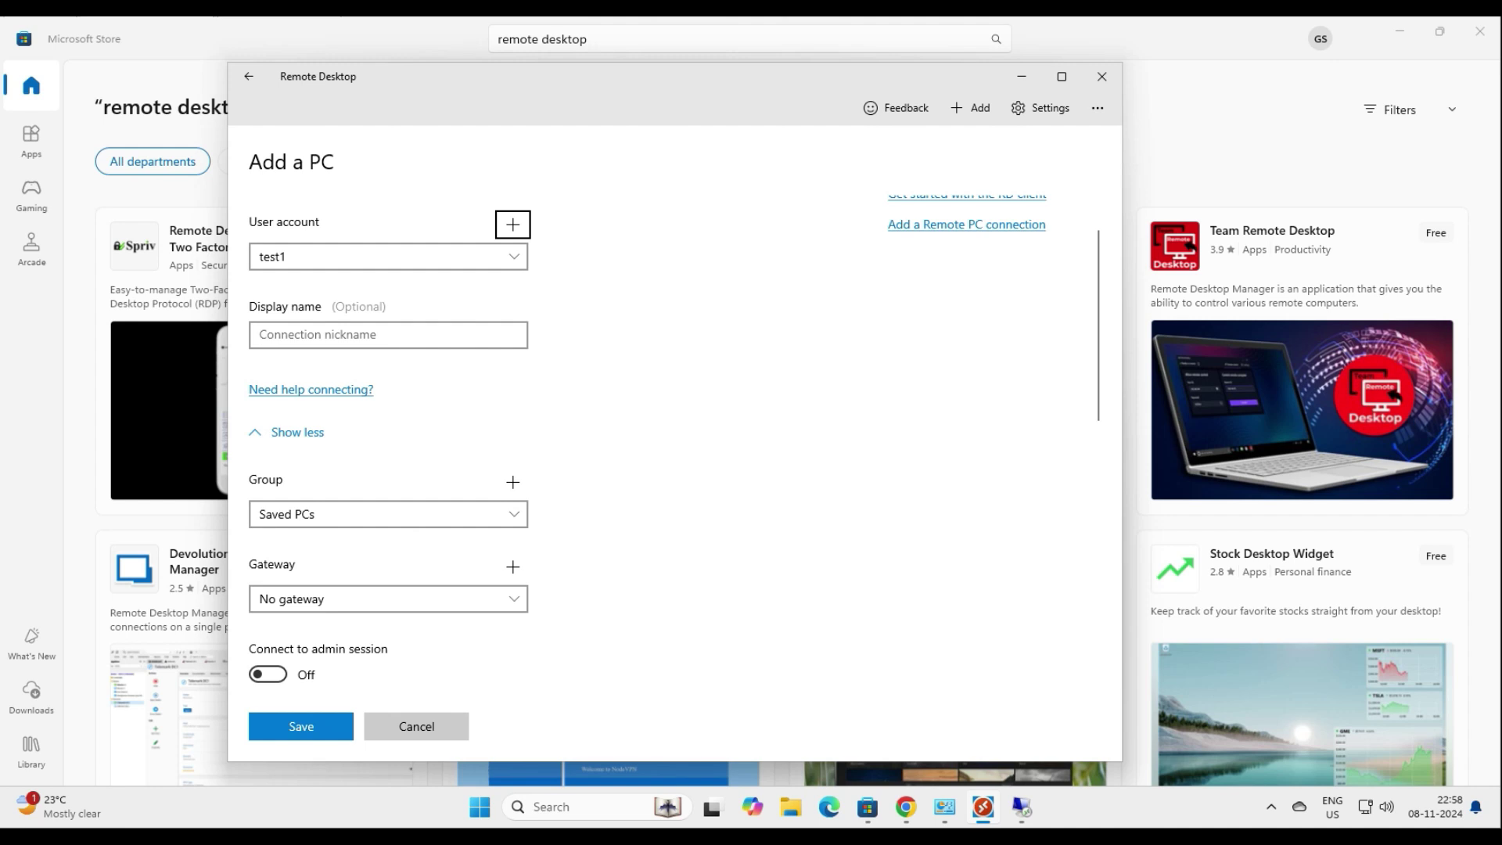
scroll(438, 375, down, 3)
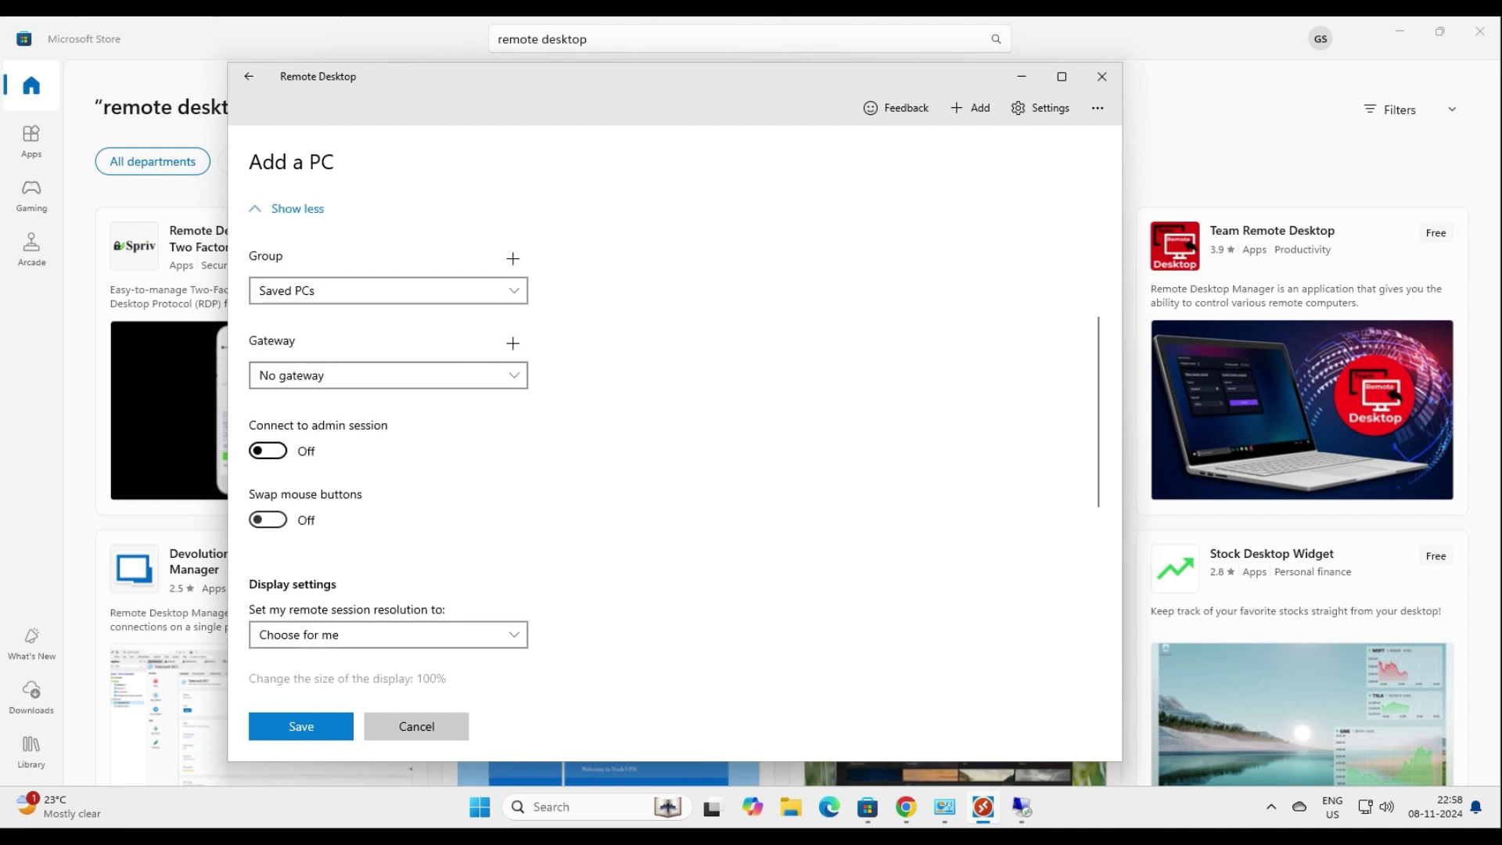
scroll(438, 376, down, 2)
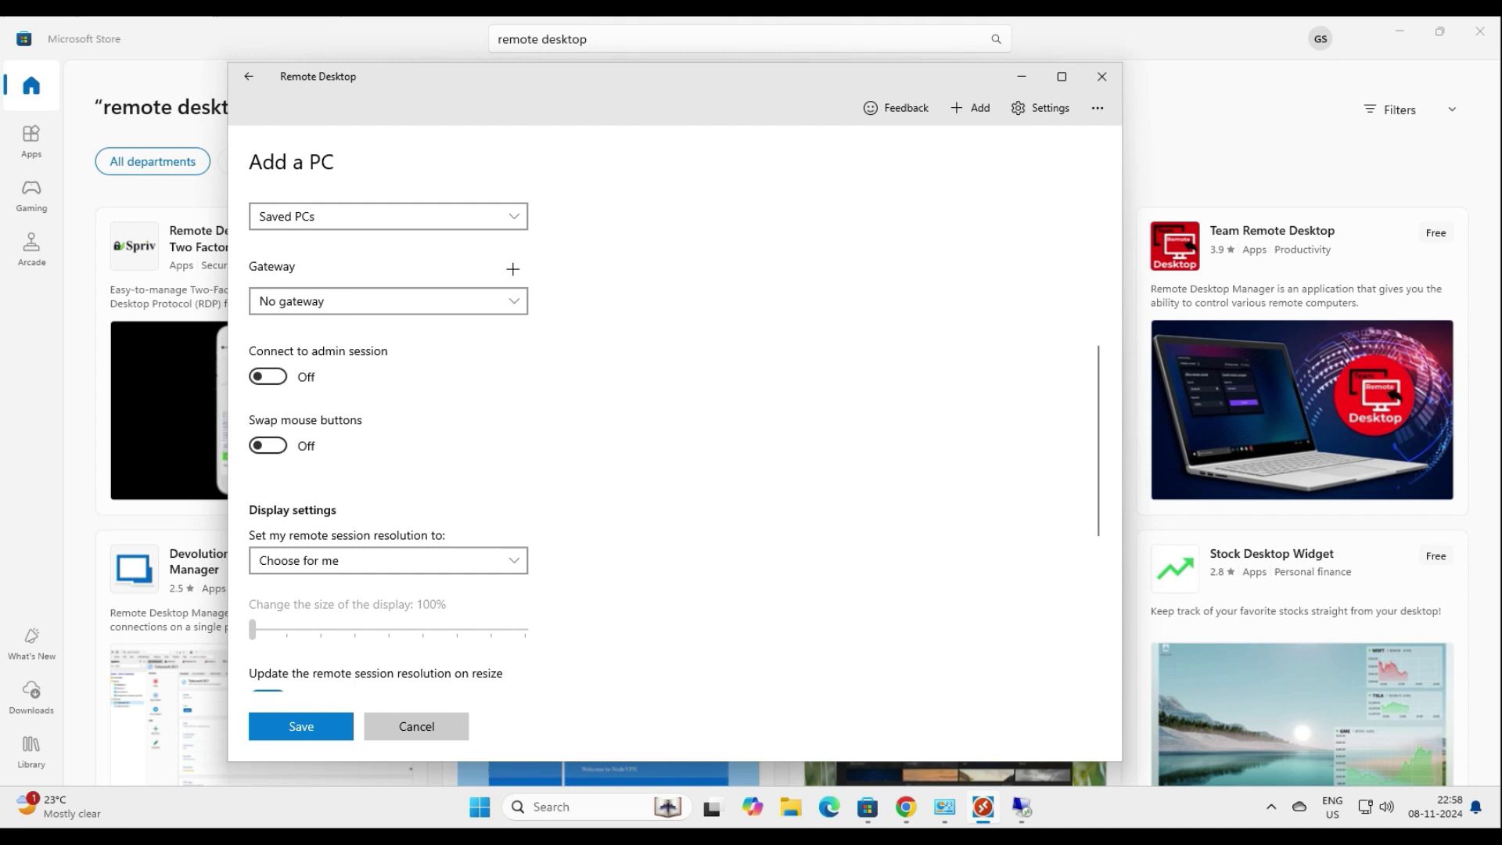
scroll(438, 376, down, 4)
click(388, 409)
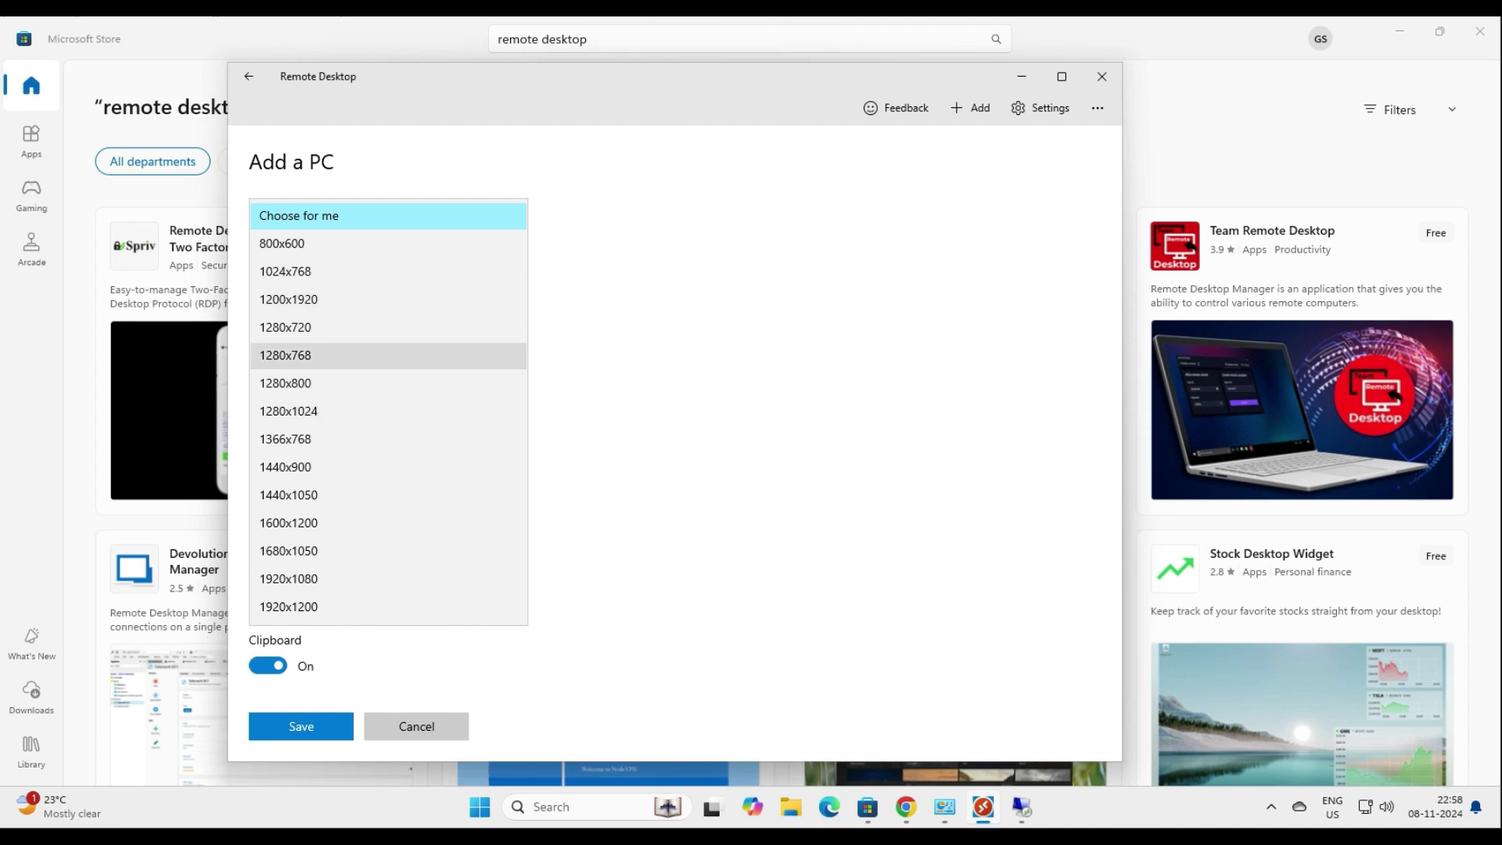
key(Escape)
scroll(438, 391, down, 3)
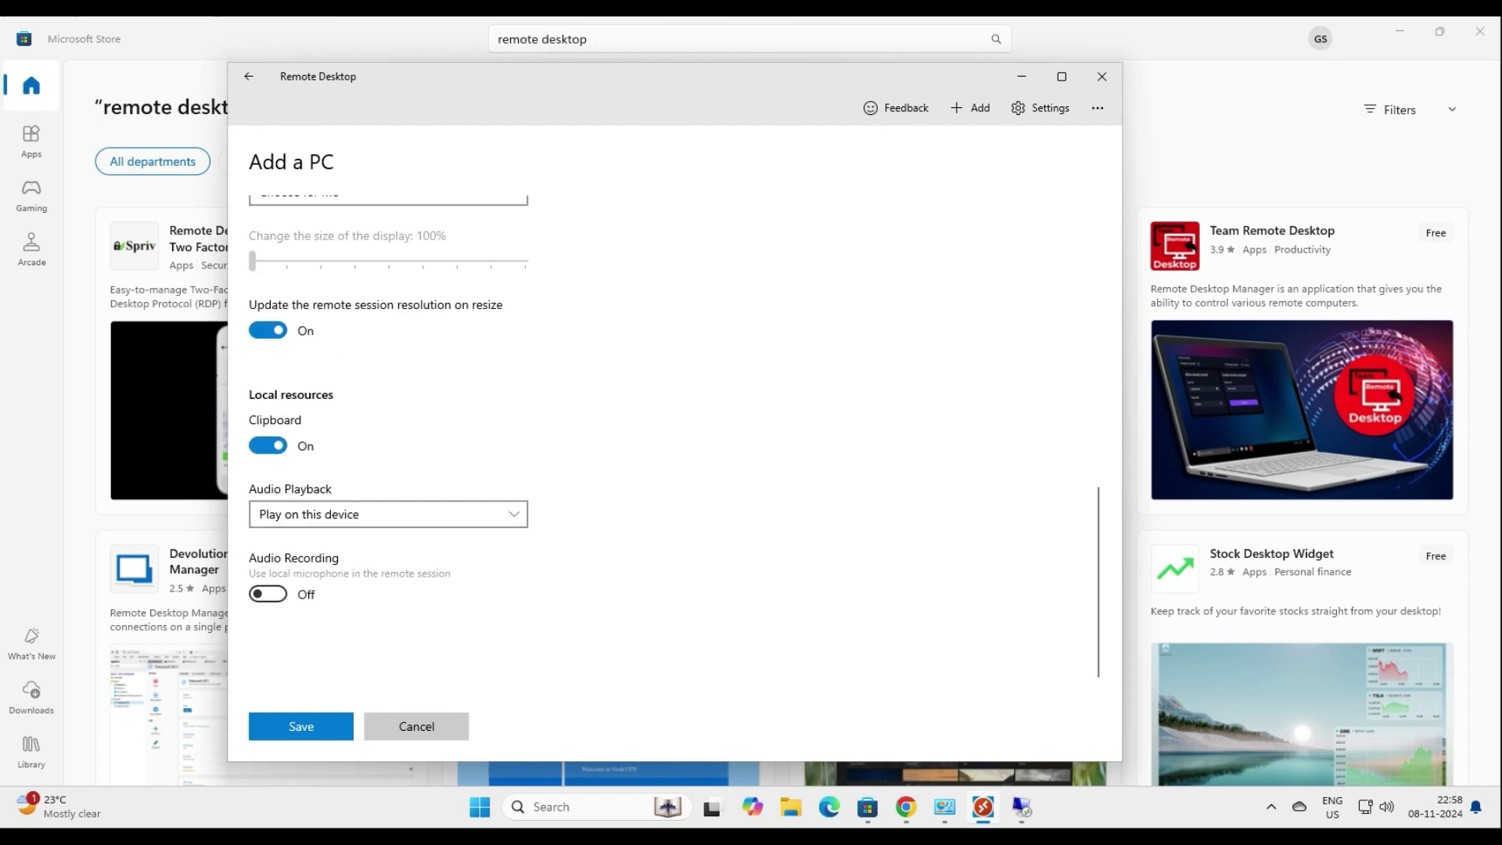
click(388, 514)
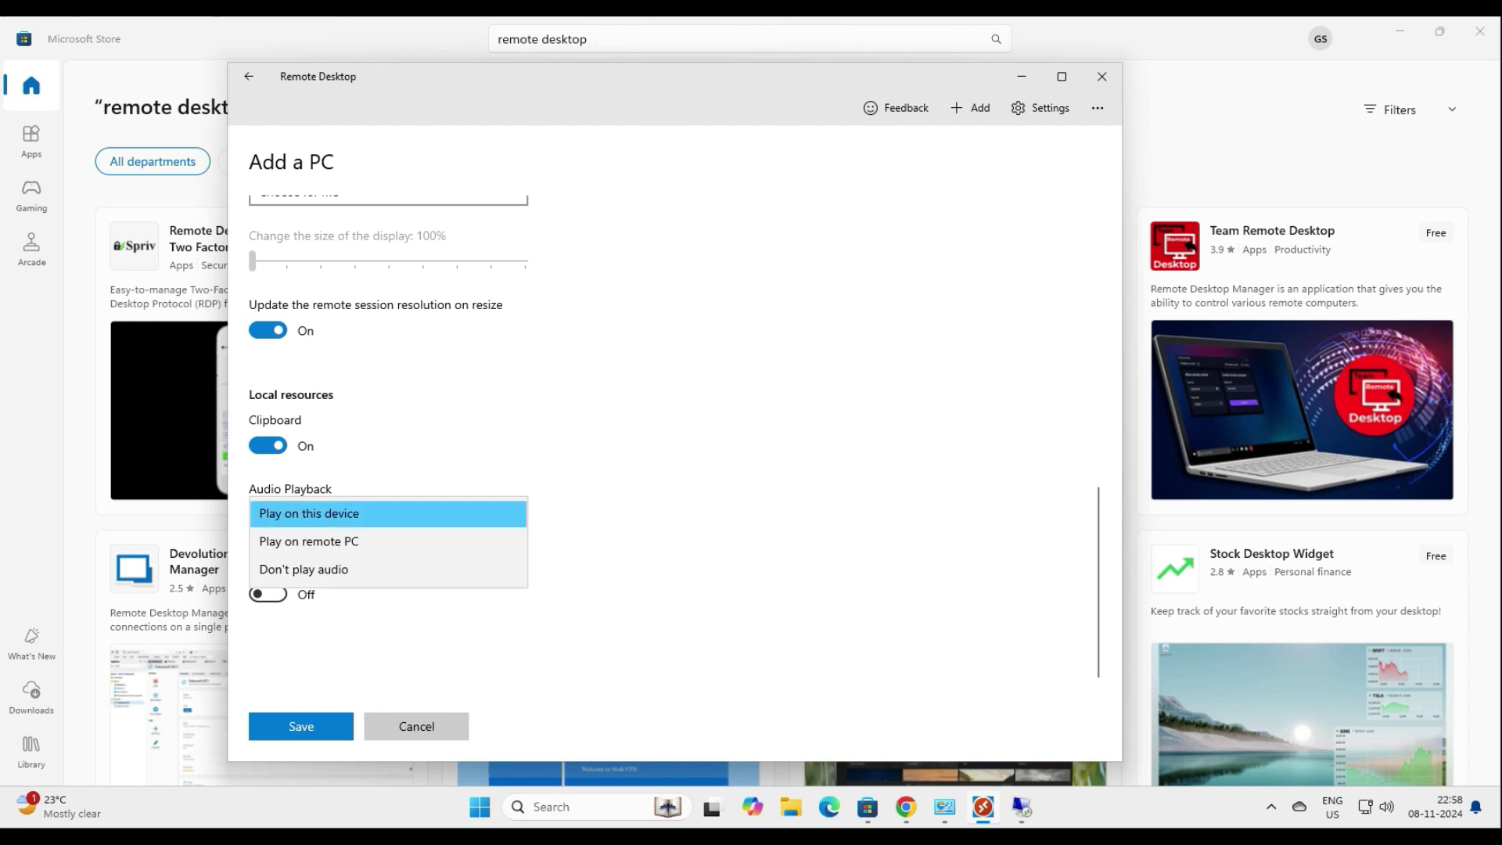
click(388, 513)
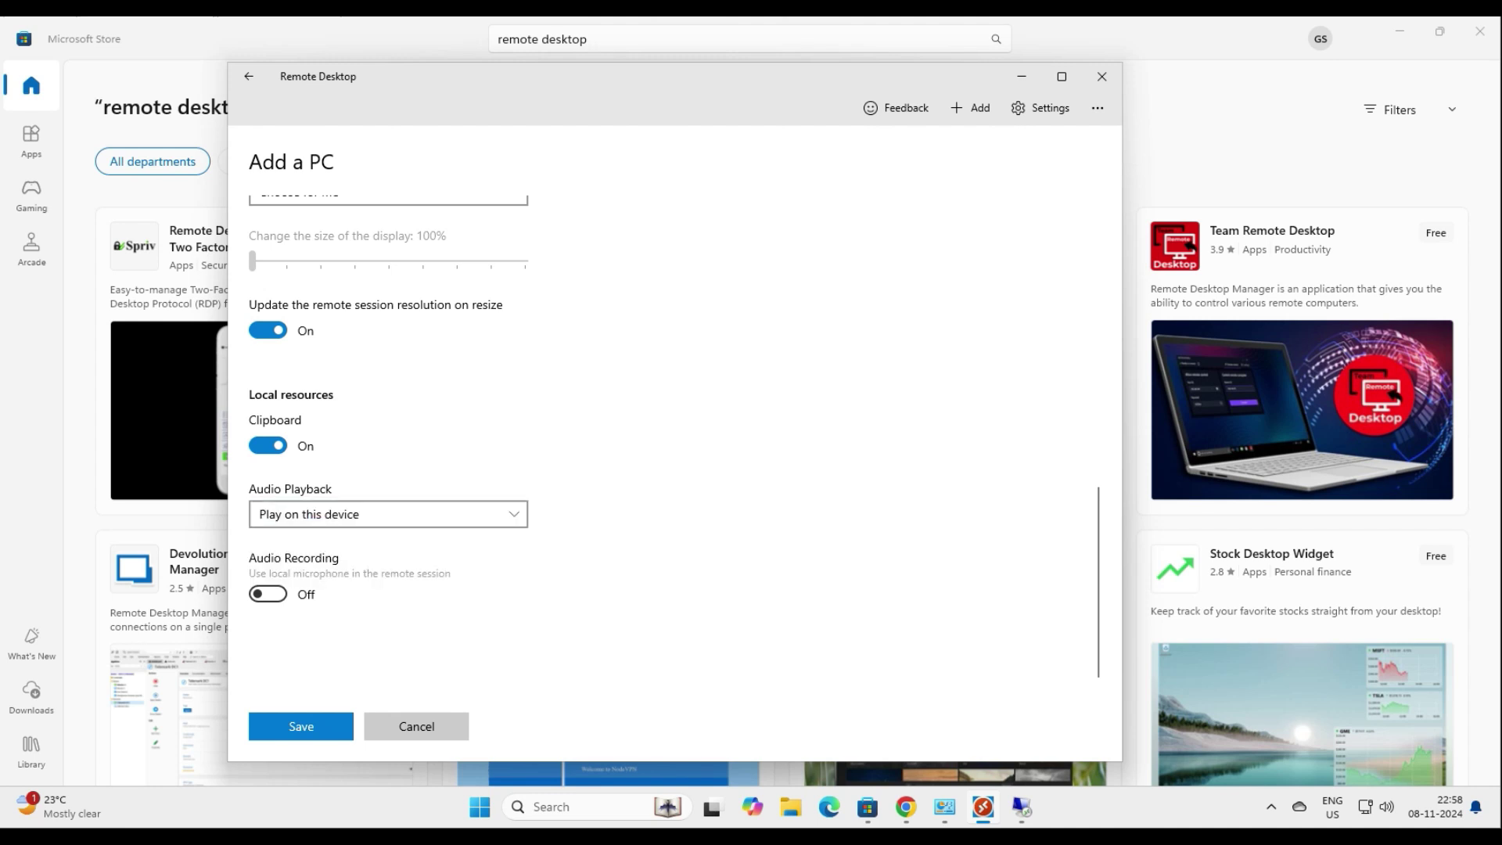
scroll(512, 539, up, 10)
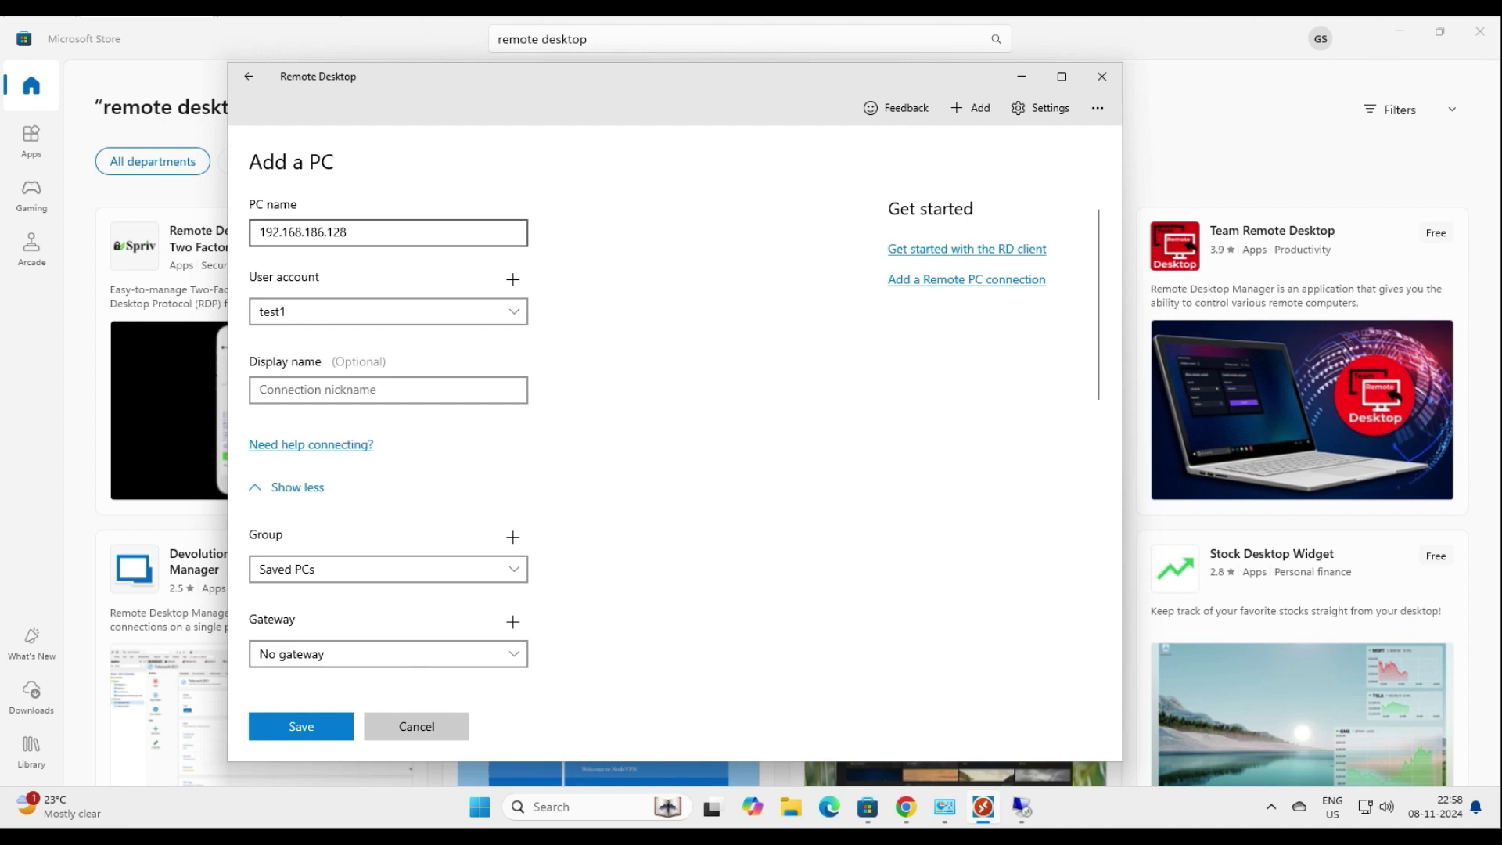
Save the 192.168.186.128 connection, rename its display name to test1, and start adding another PC.
double_click(303, 232)
key(ctrl+c)
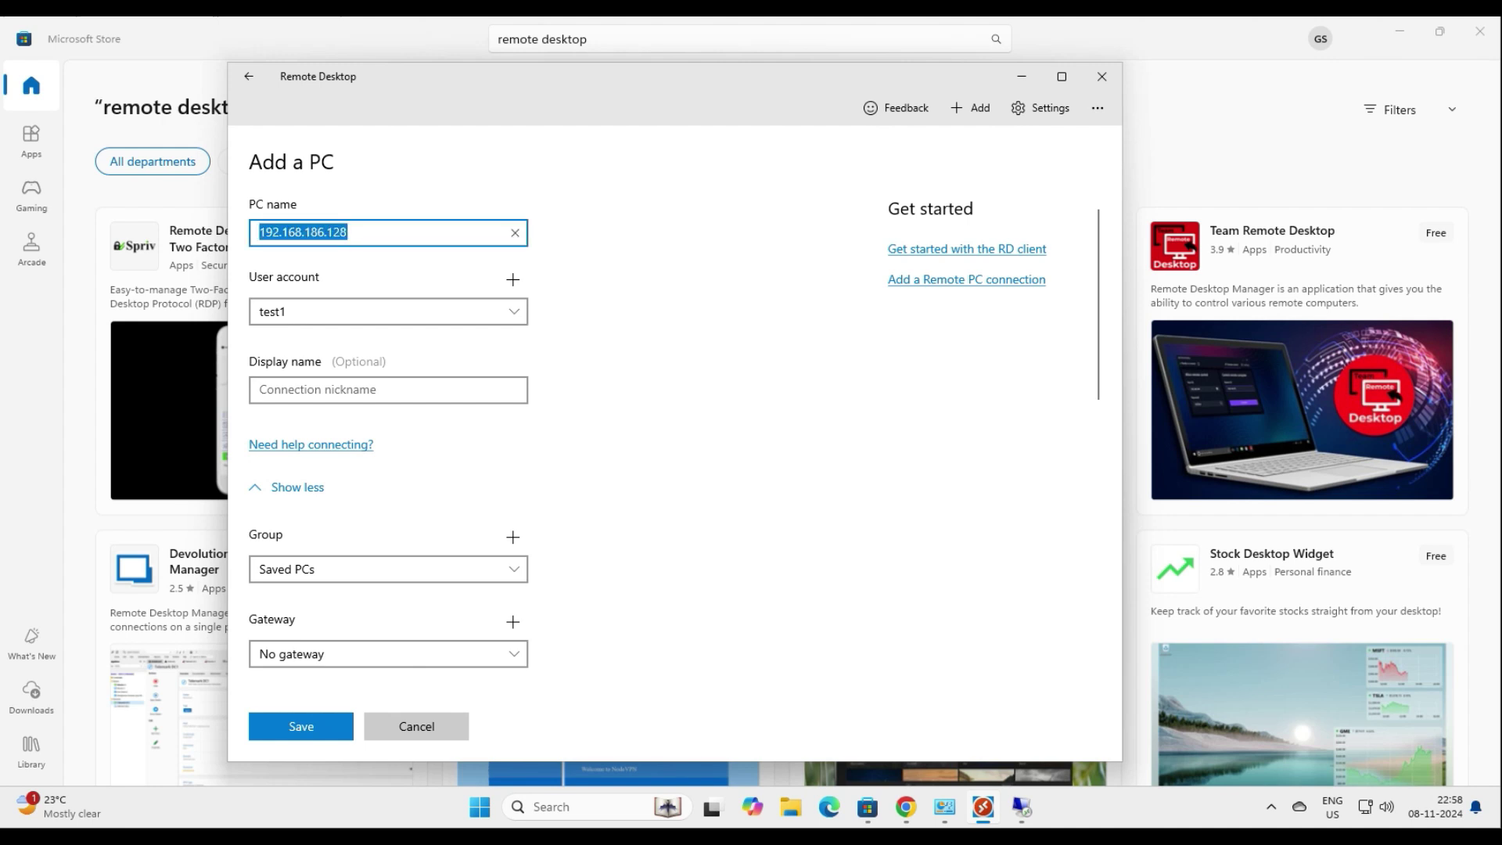
key(Return)
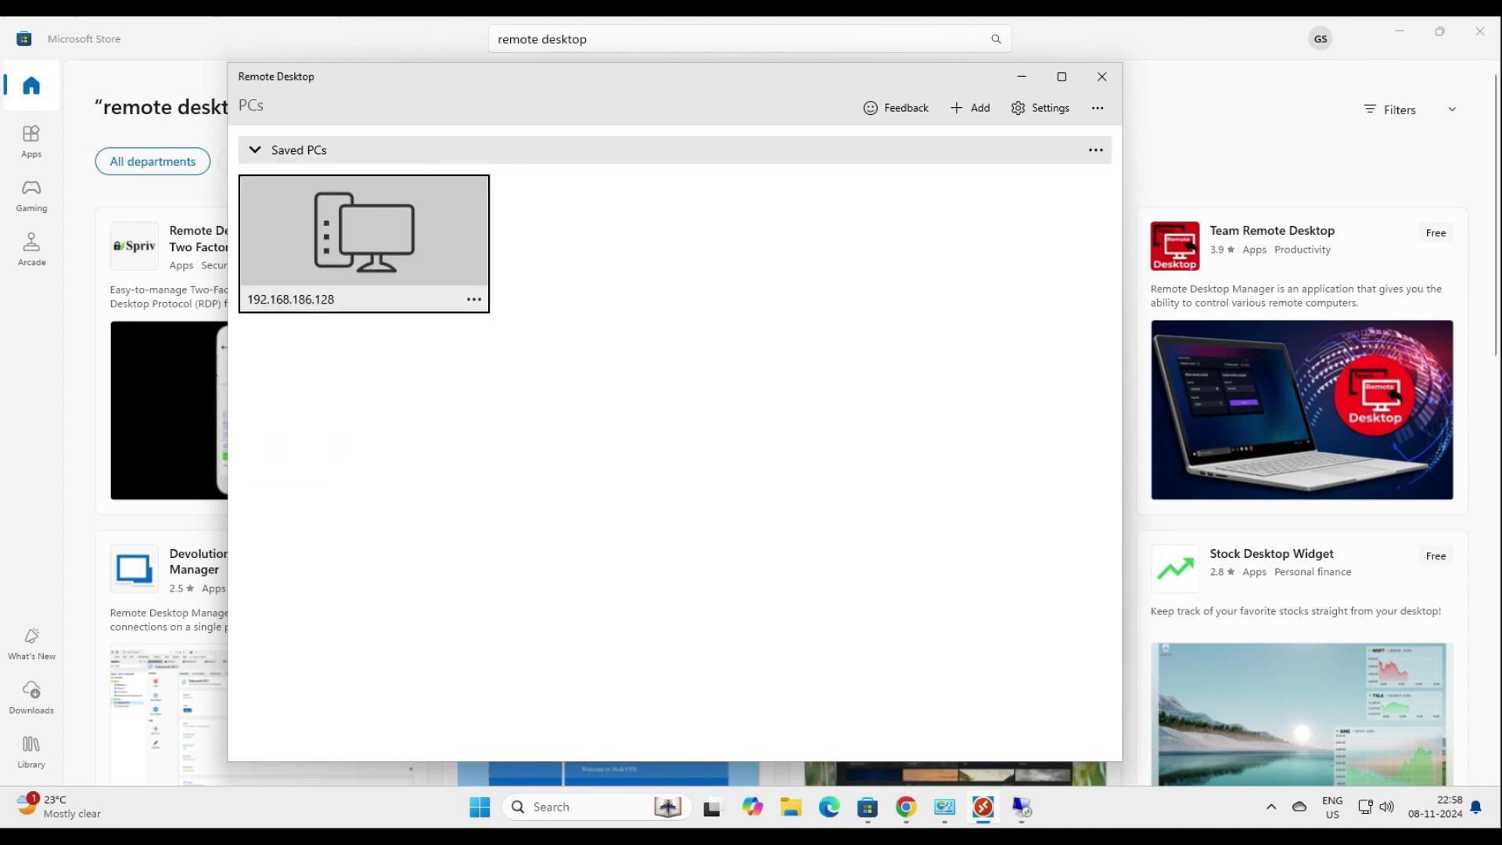
click(473, 299)
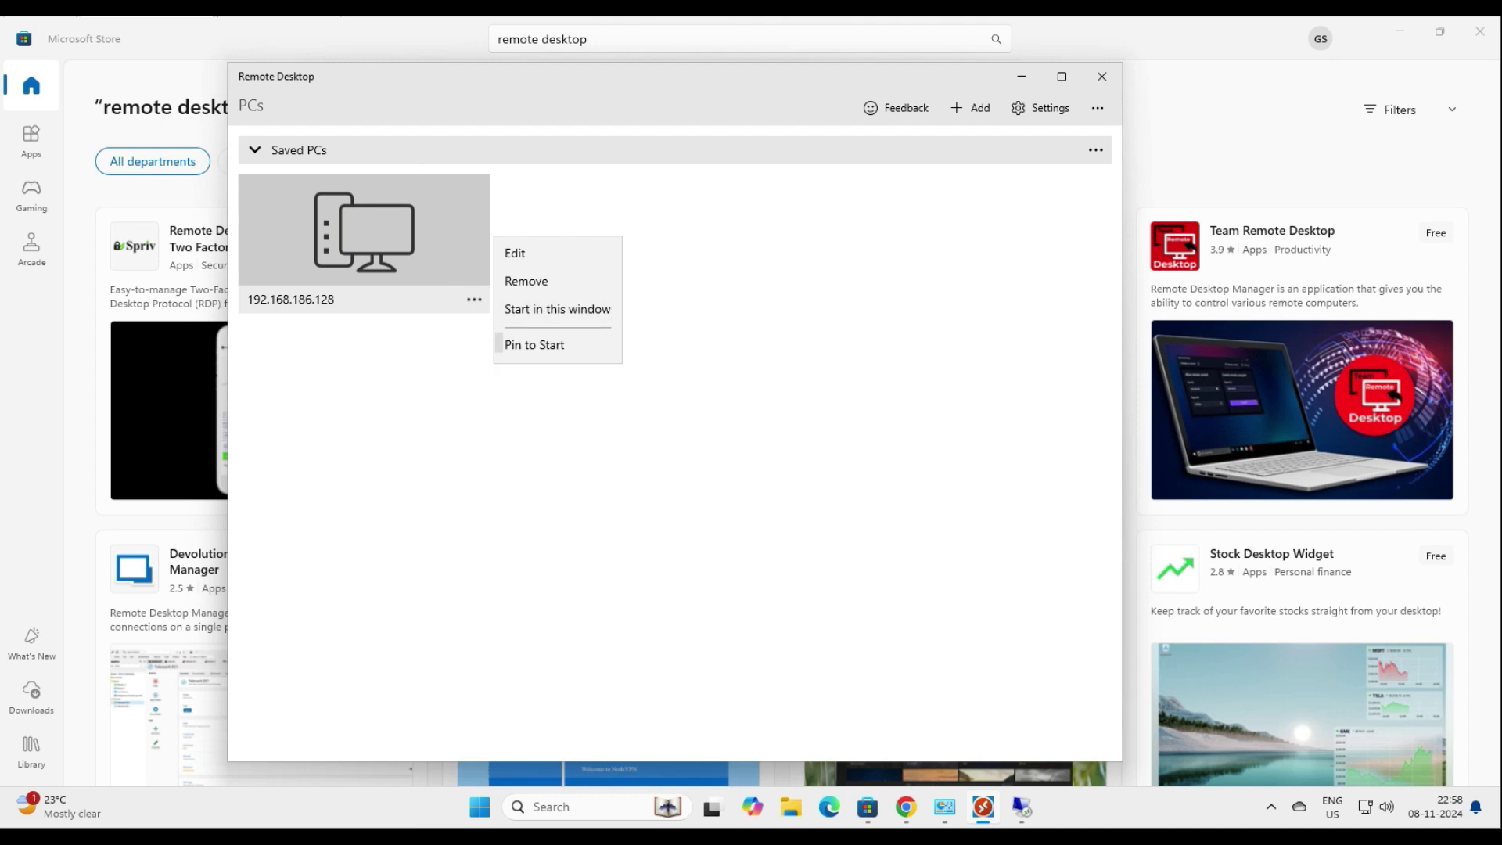
click(513, 252)
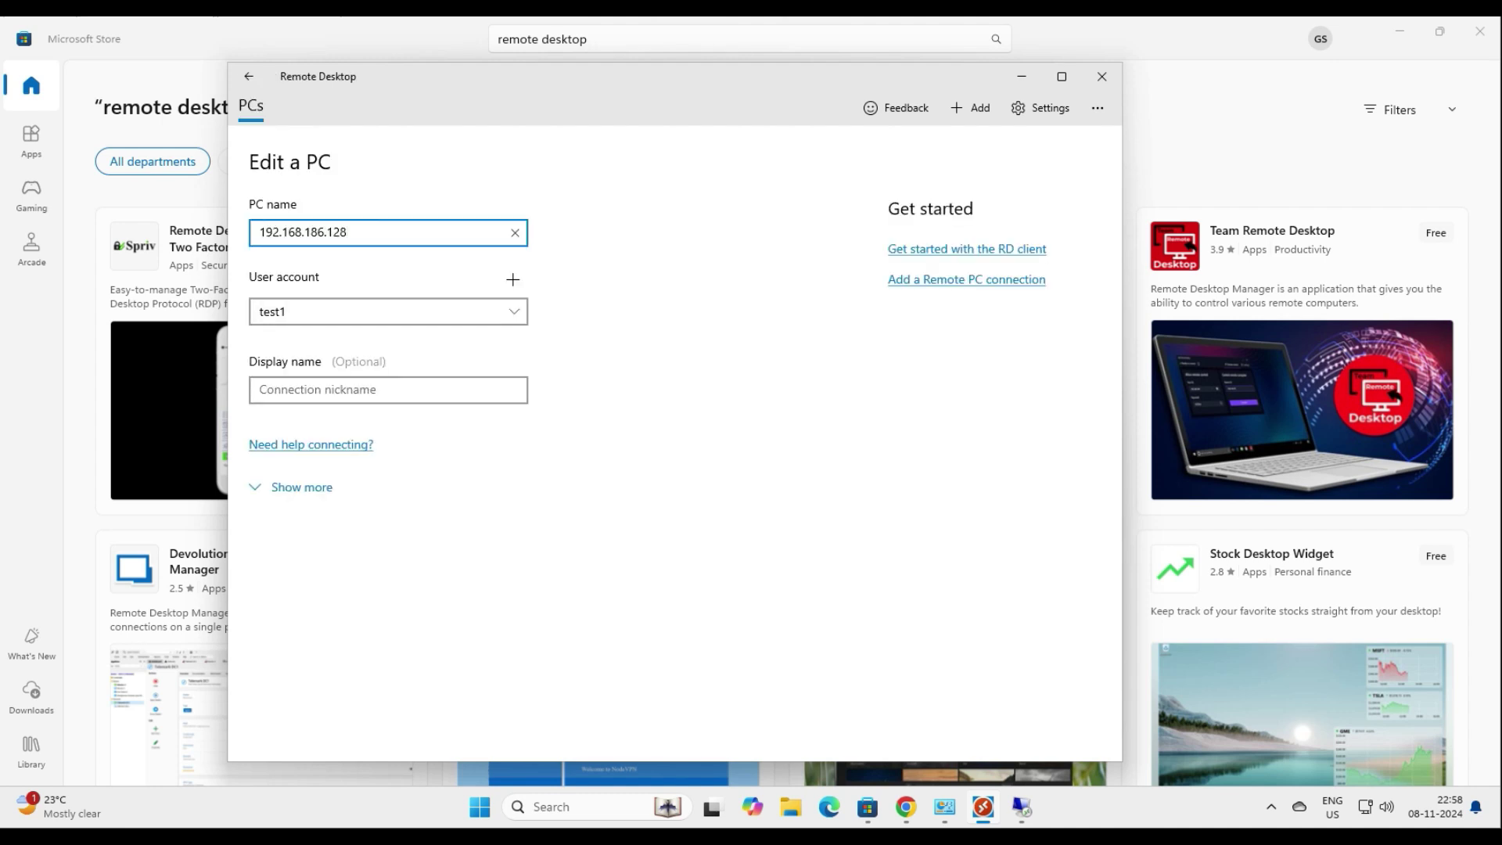
click(388, 389)
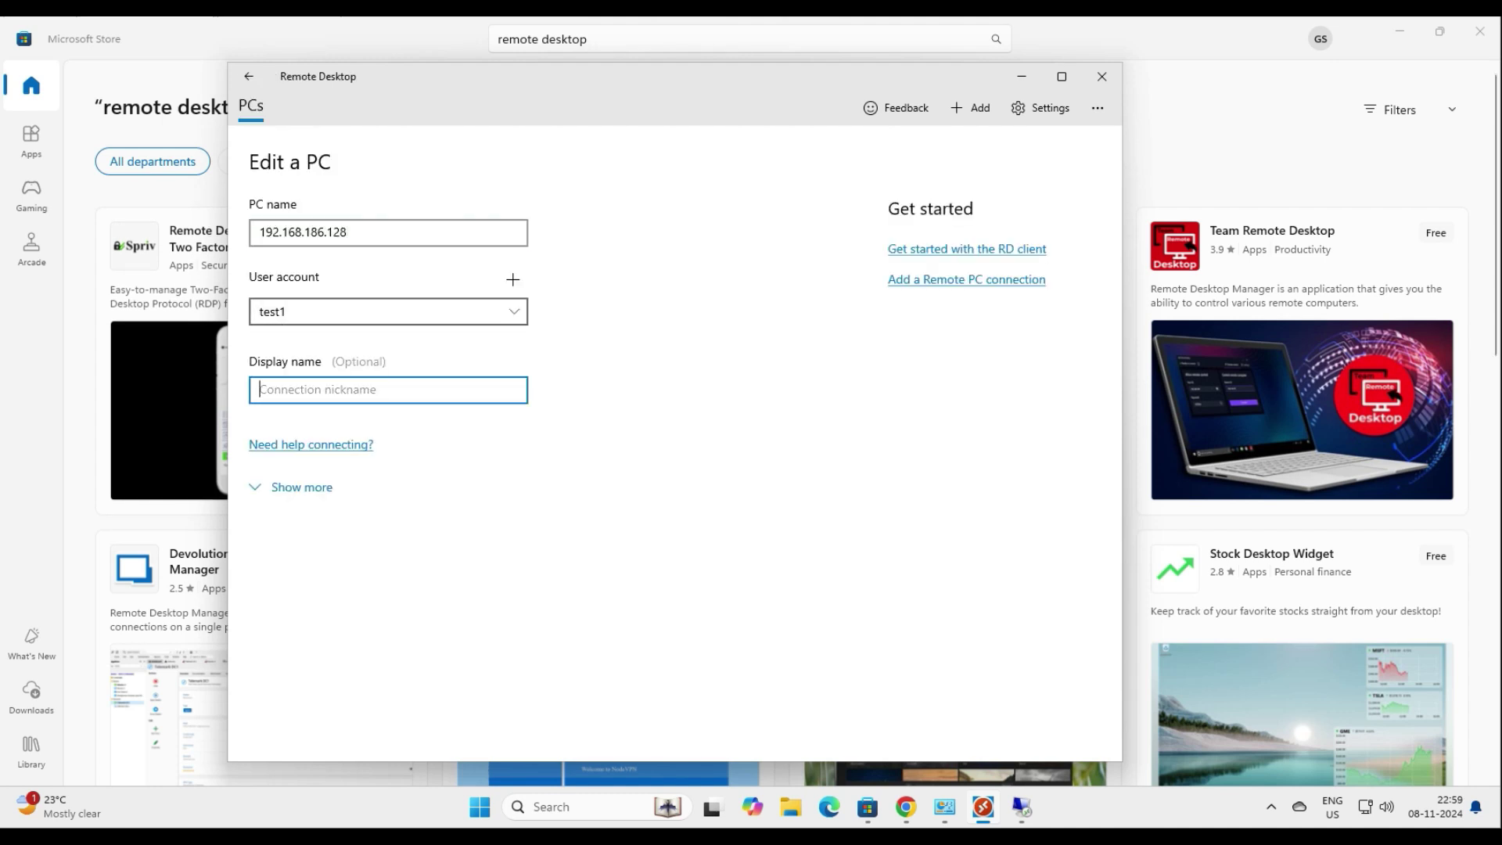
text(test1)
key(Return)
click(970, 107)
click(964, 145)
Paste 192.168.186.128 as PC name and create account test2 with its password and display name.
key(ctrl+v)
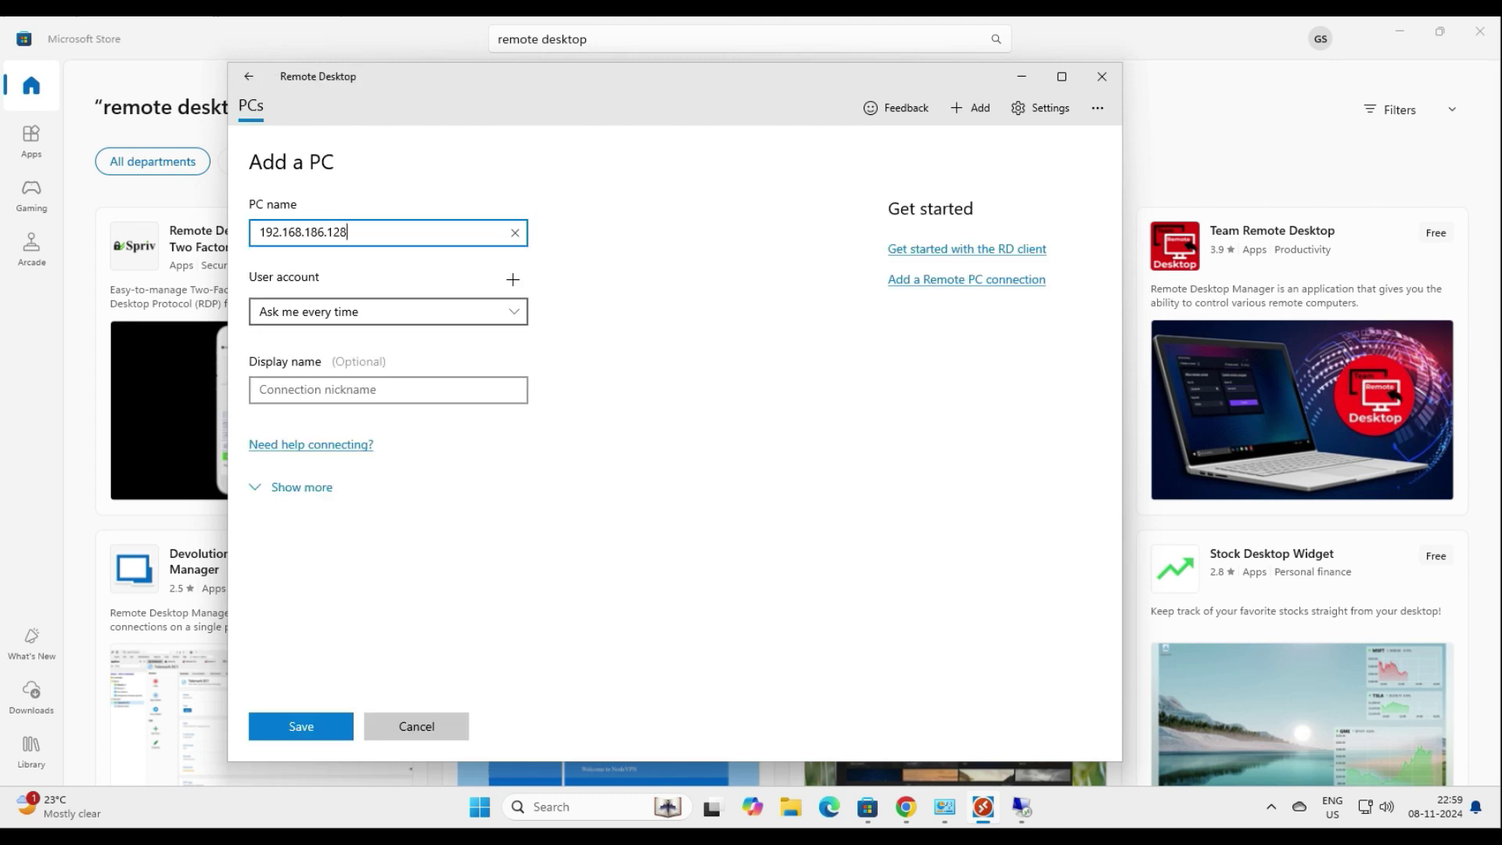
click(512, 279)
key(Tab)
key(Tab)
key(Return)
Give the connection display name test2 and save it.
text(test2)
click(291, 486)
scroll(388, 469, down, 10)
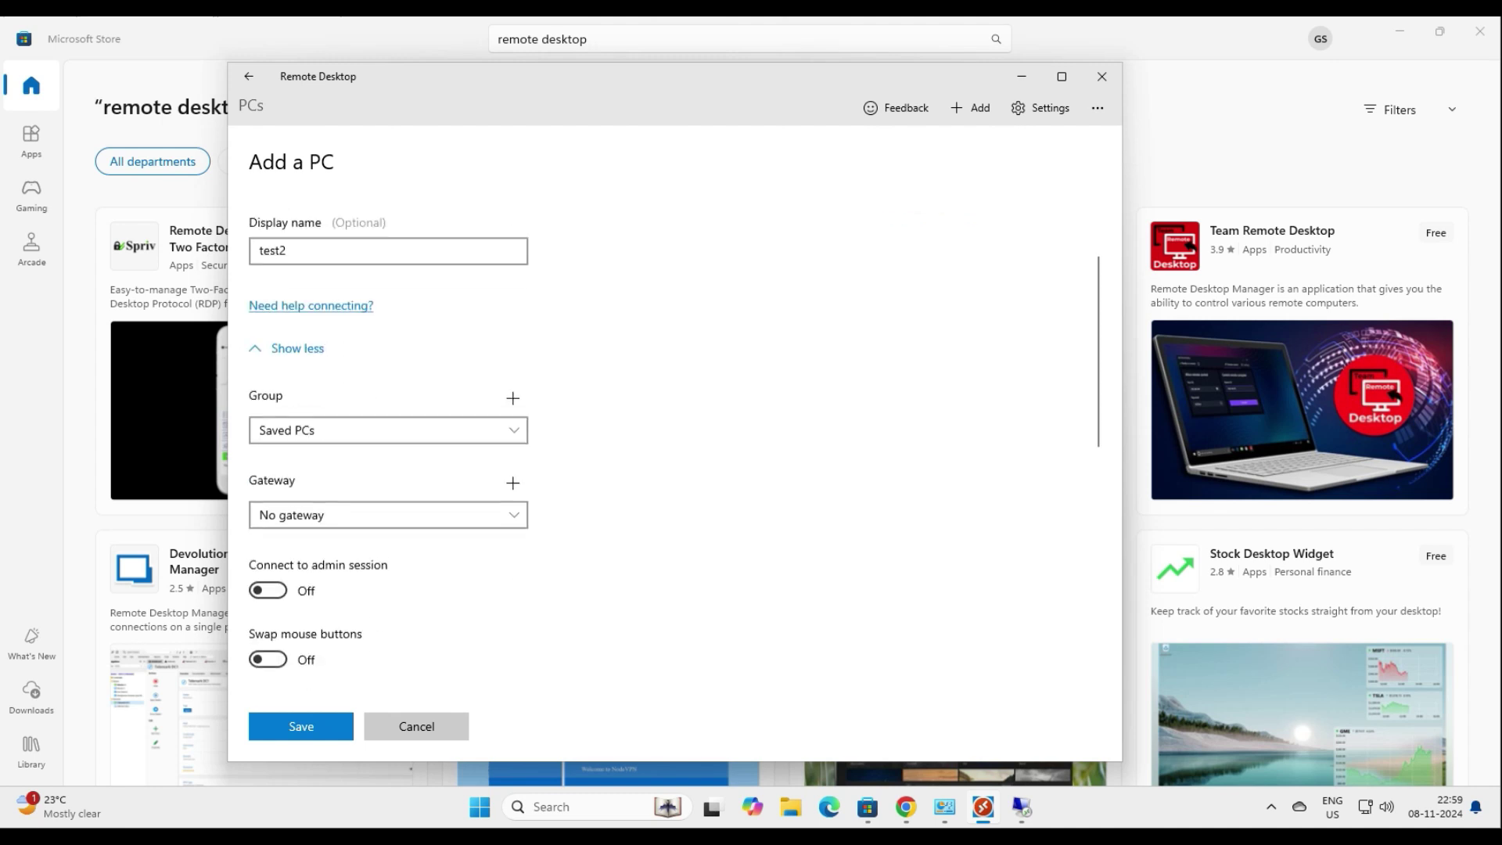
key(Return)
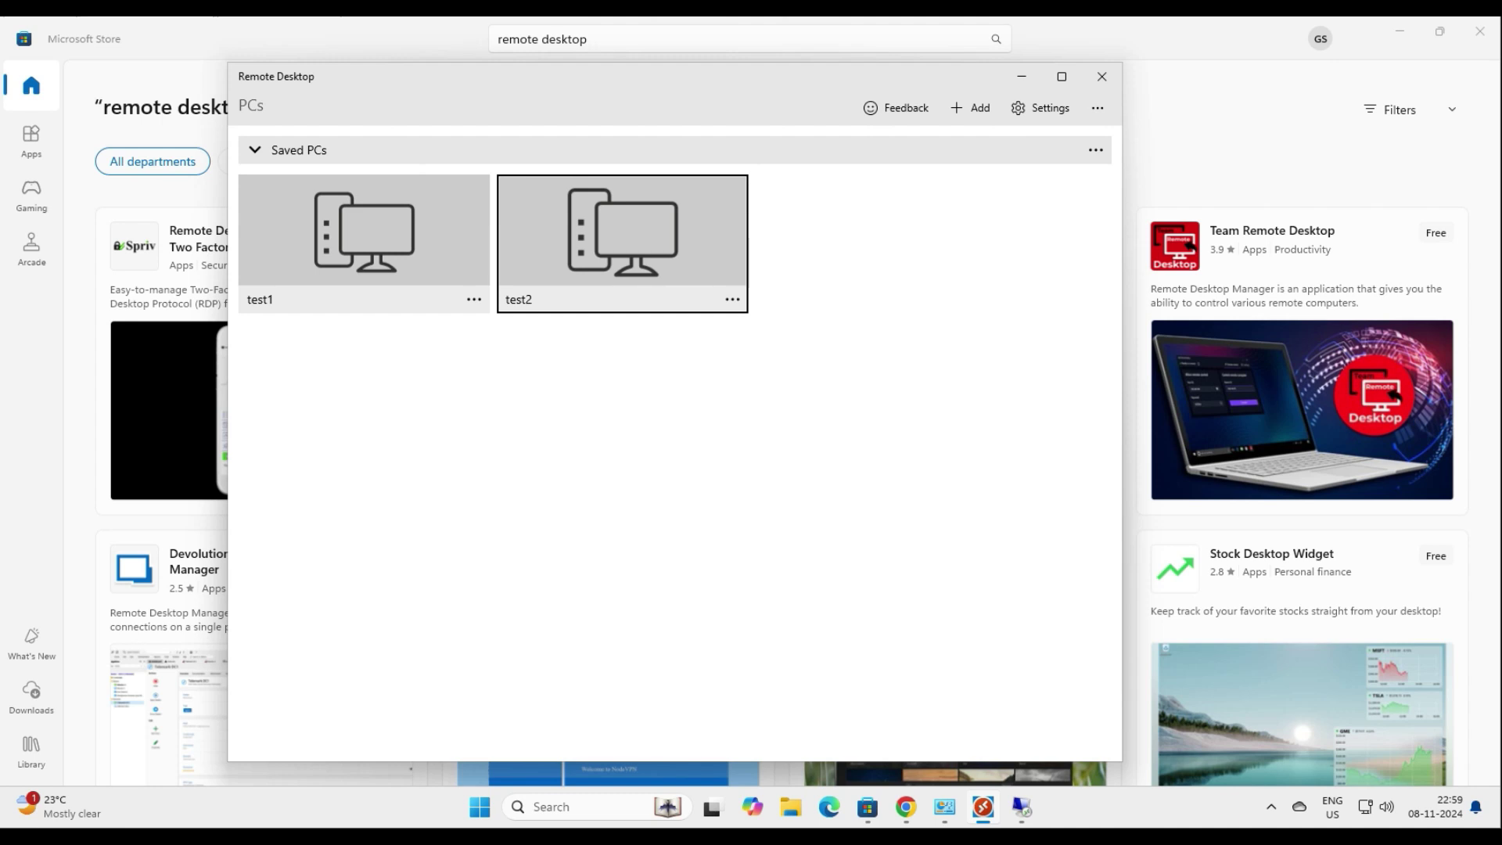
click(970, 108)
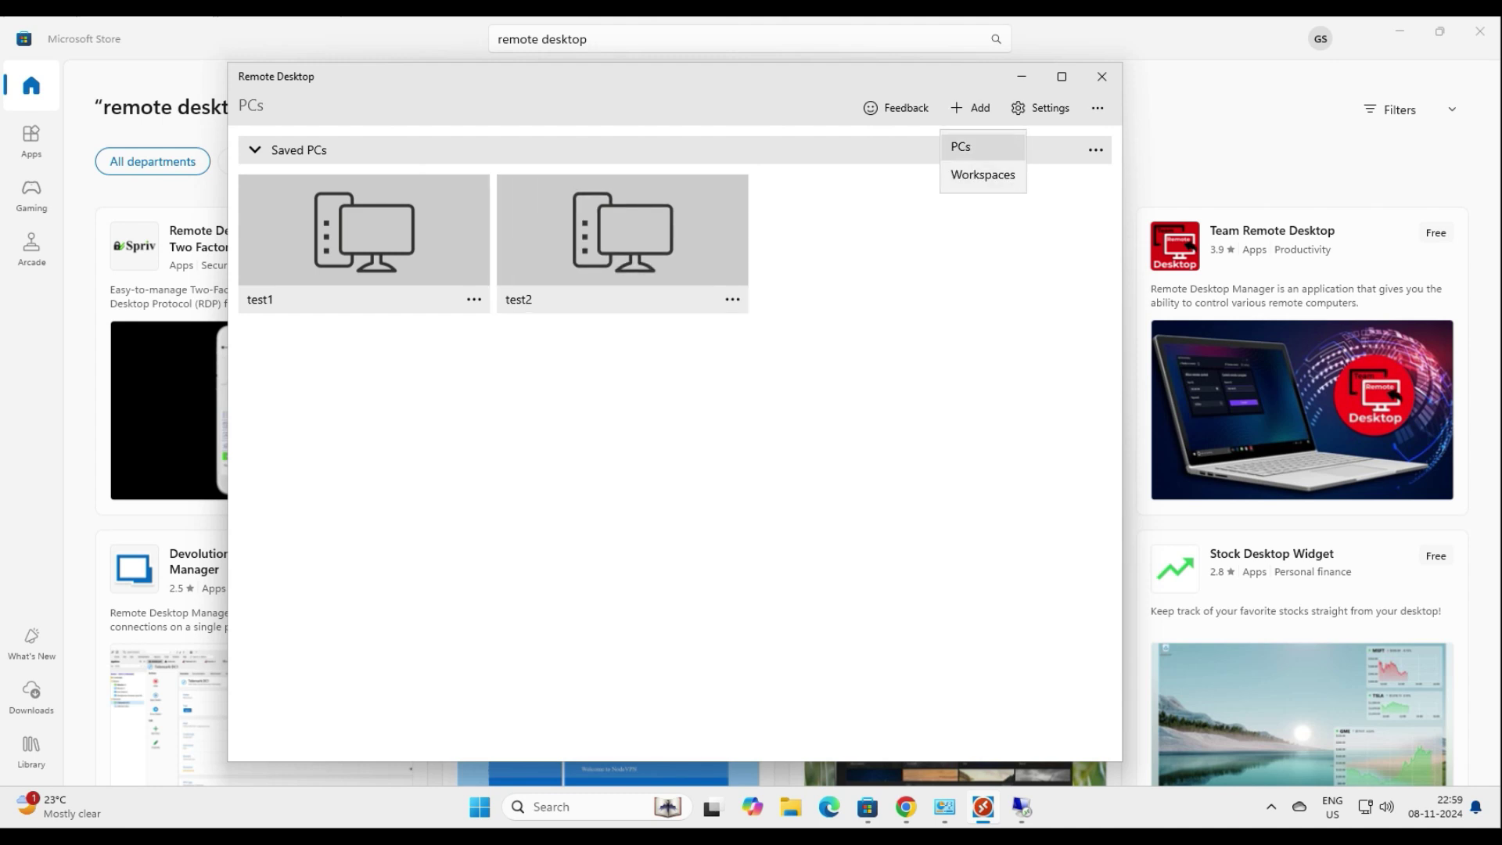
Add another PC at 192.168.186.128 and open the new user account form.
click(978, 146)
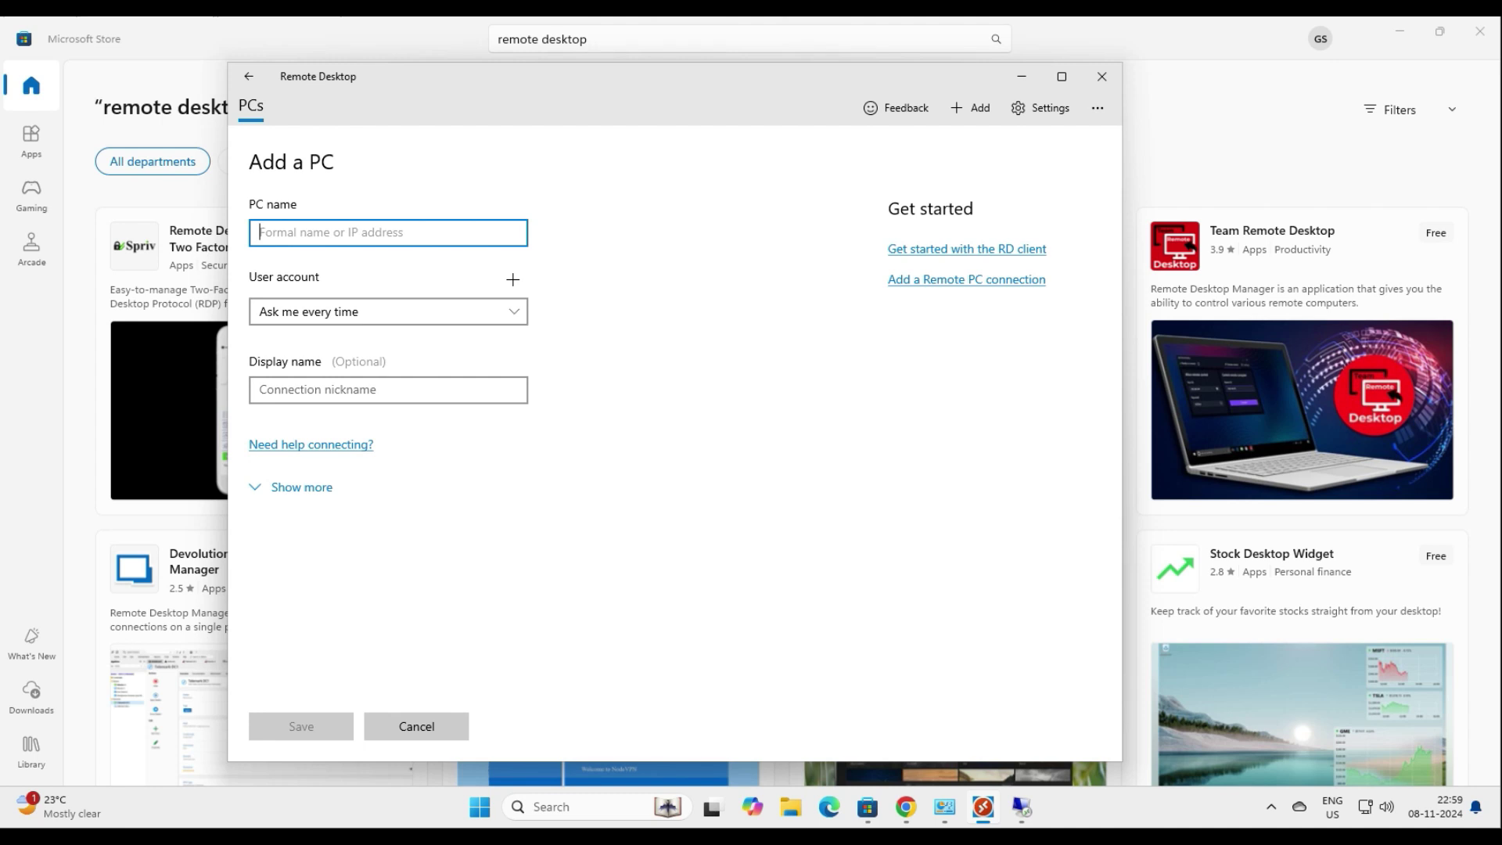
text(192.168.186)
key(BackSpace)
key(BackSpace)
text(86.128)
key(Tab)
key(alt+Down)
key(Return)
key(Tab)
key(Return)
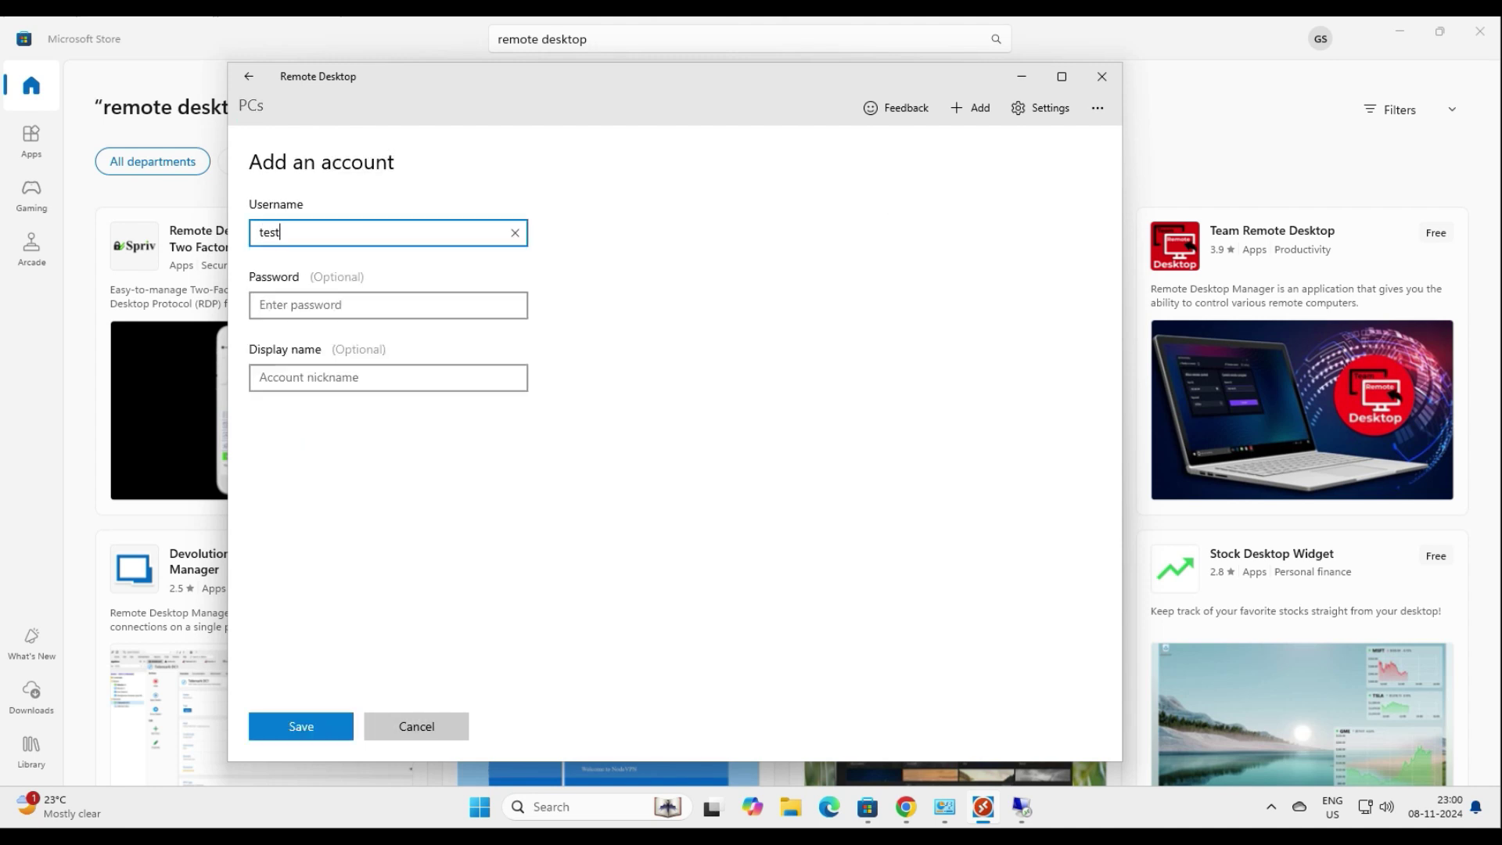
Create account test3 with a password, set connection display name test3, and save it.
key(Tab)
key(Tab)
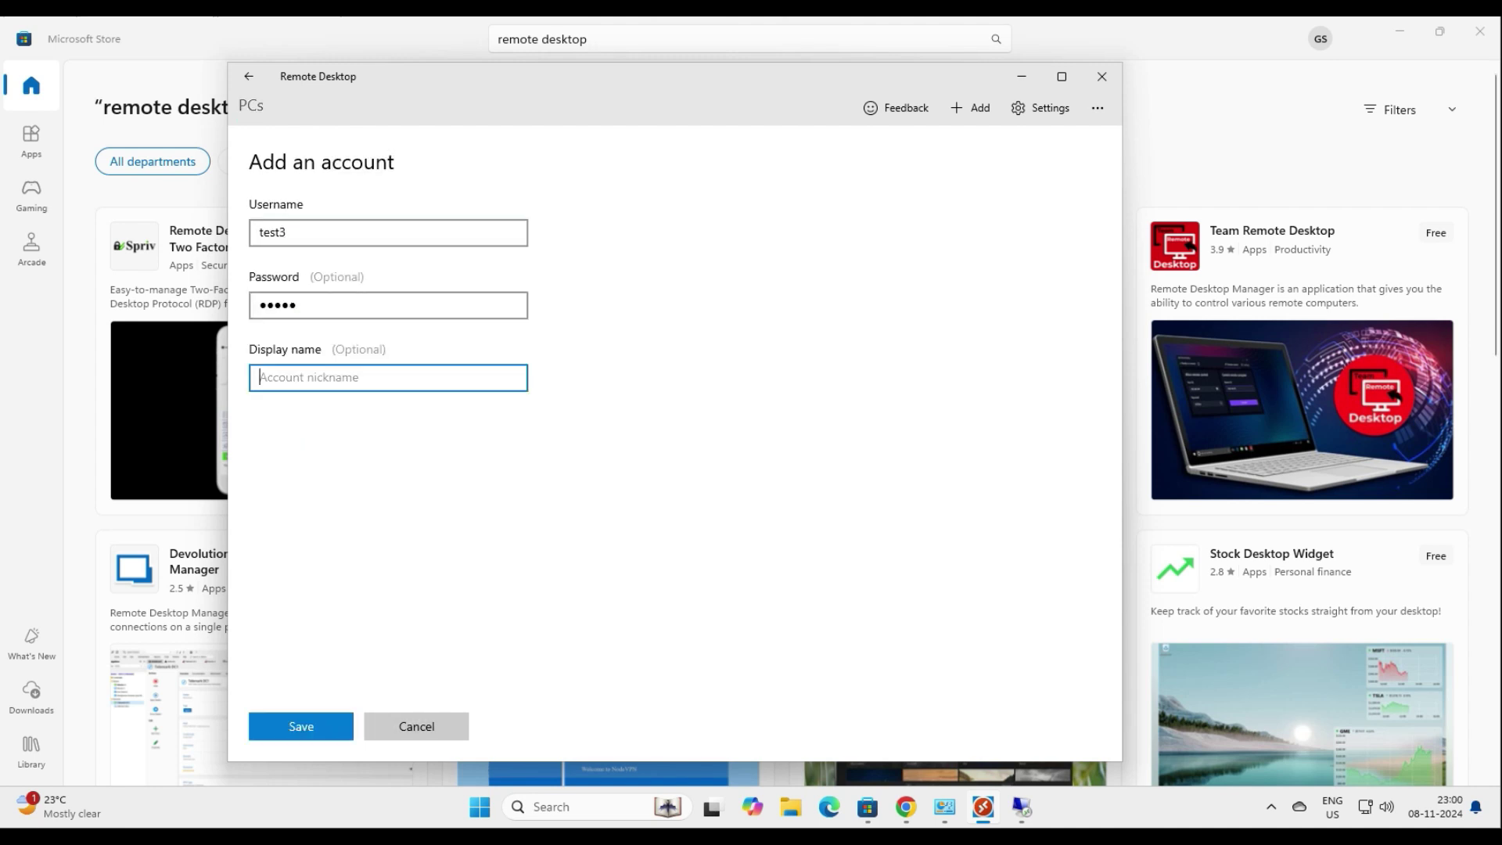
key(Return)
key(Tab)
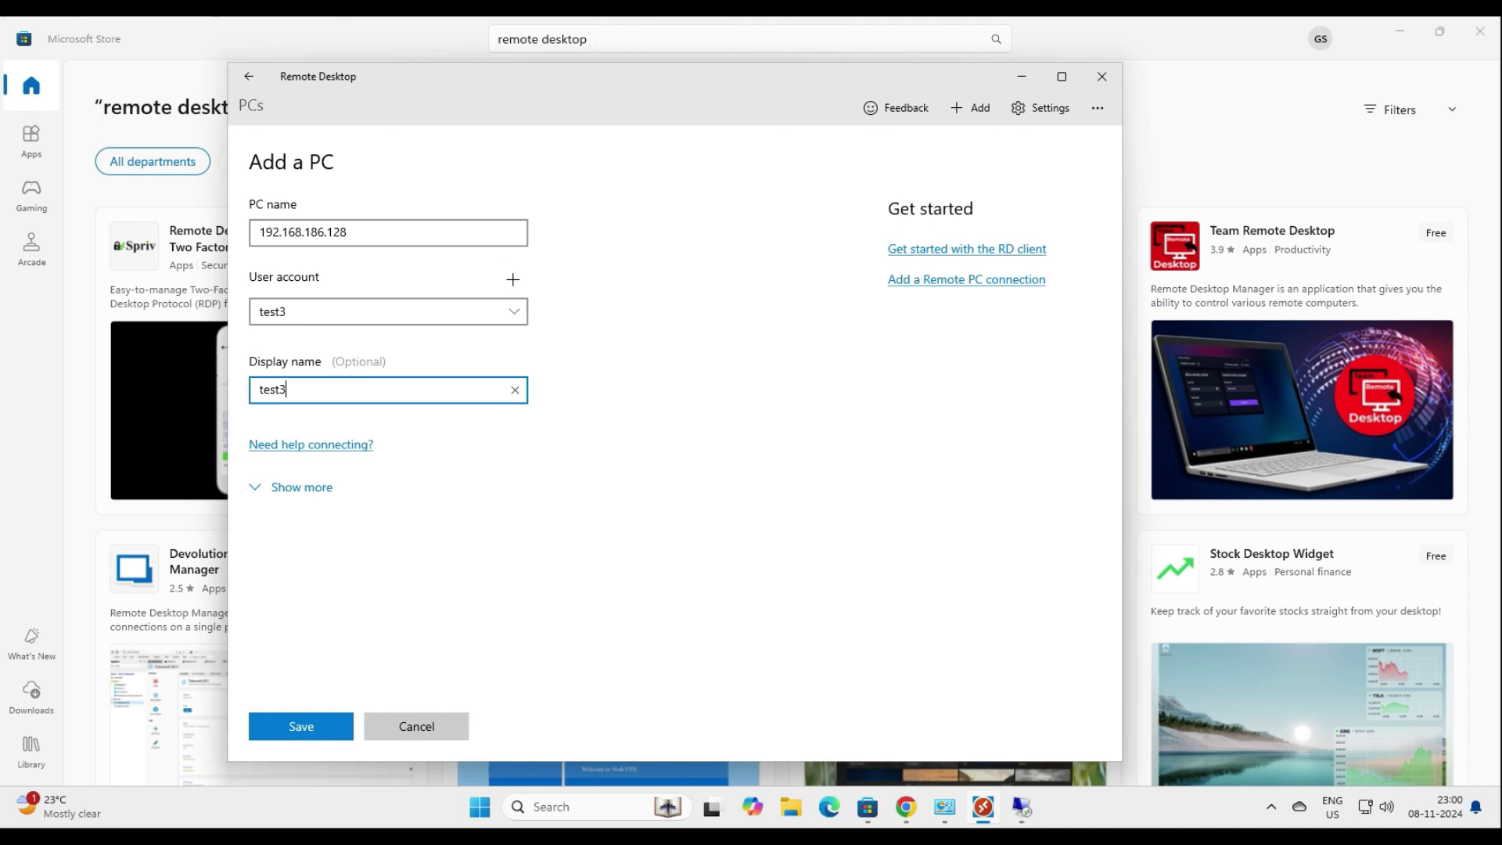
click(301, 725)
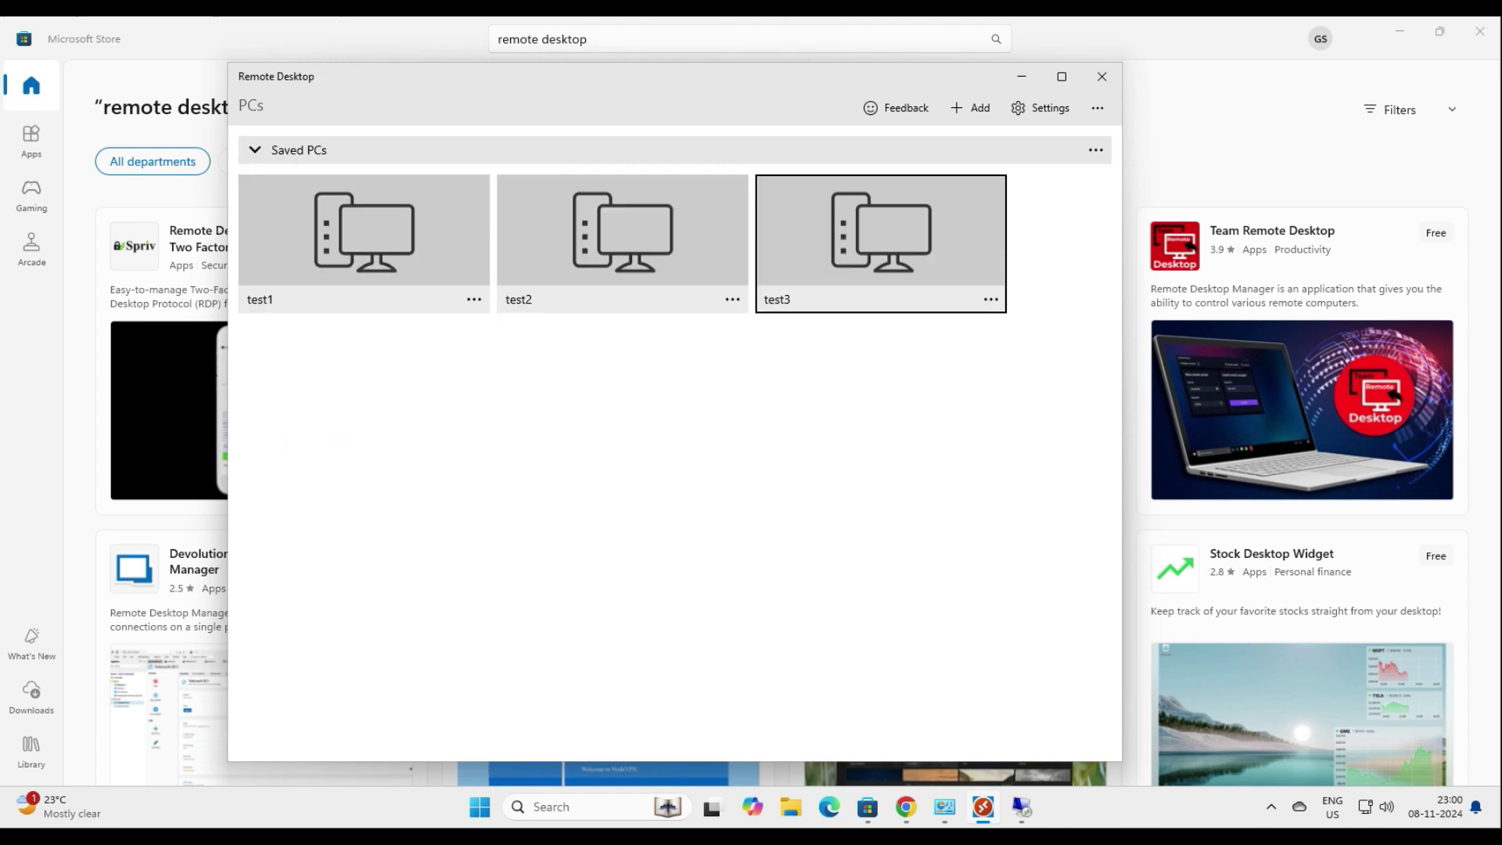
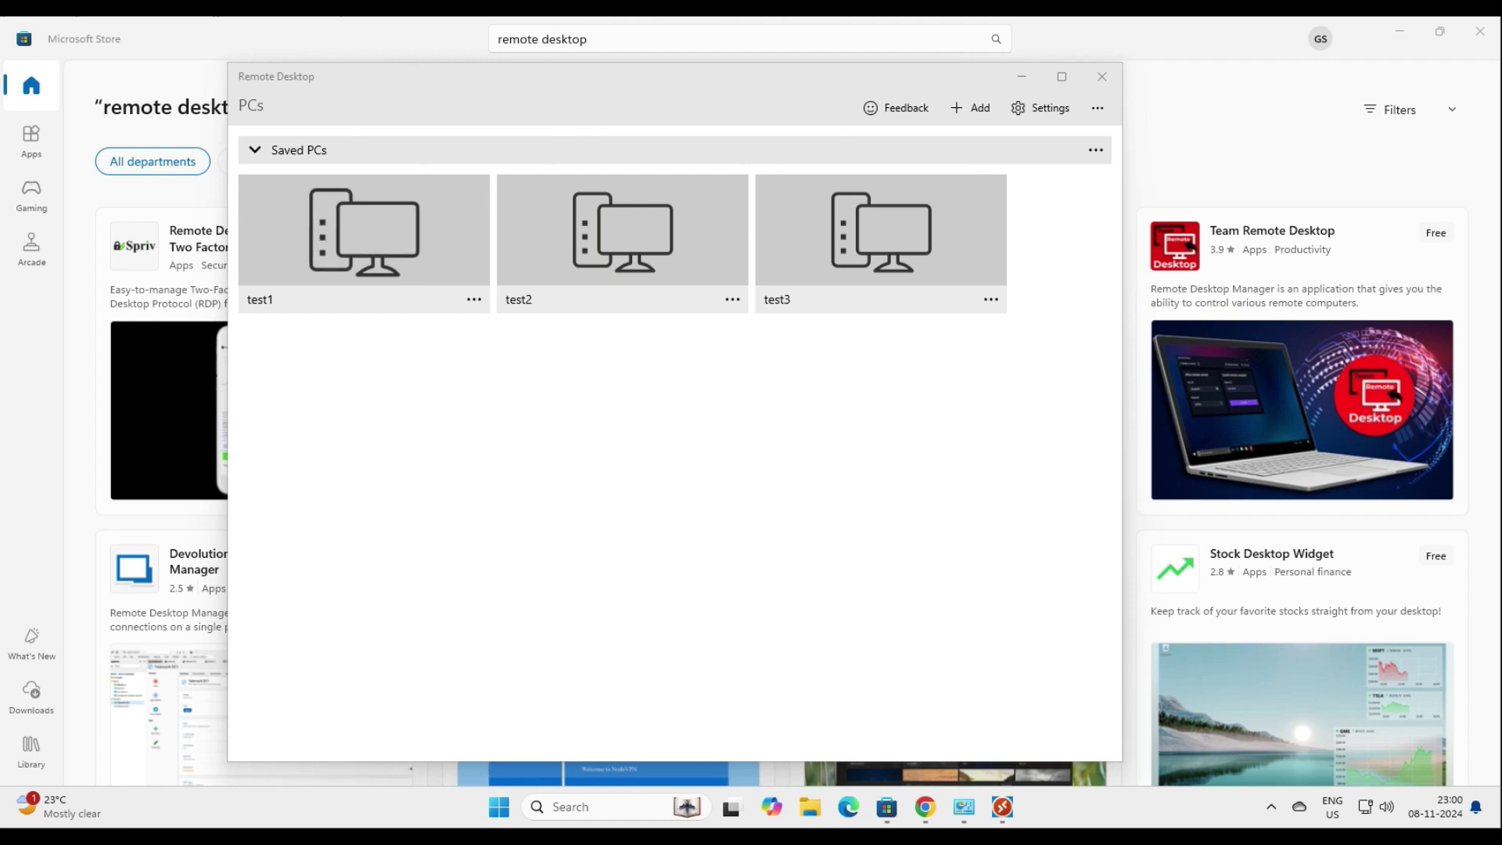
Connect to test1, trusting its certificate with Don't ask again checked.
click(364, 235)
click(584, 469)
click(660, 583)
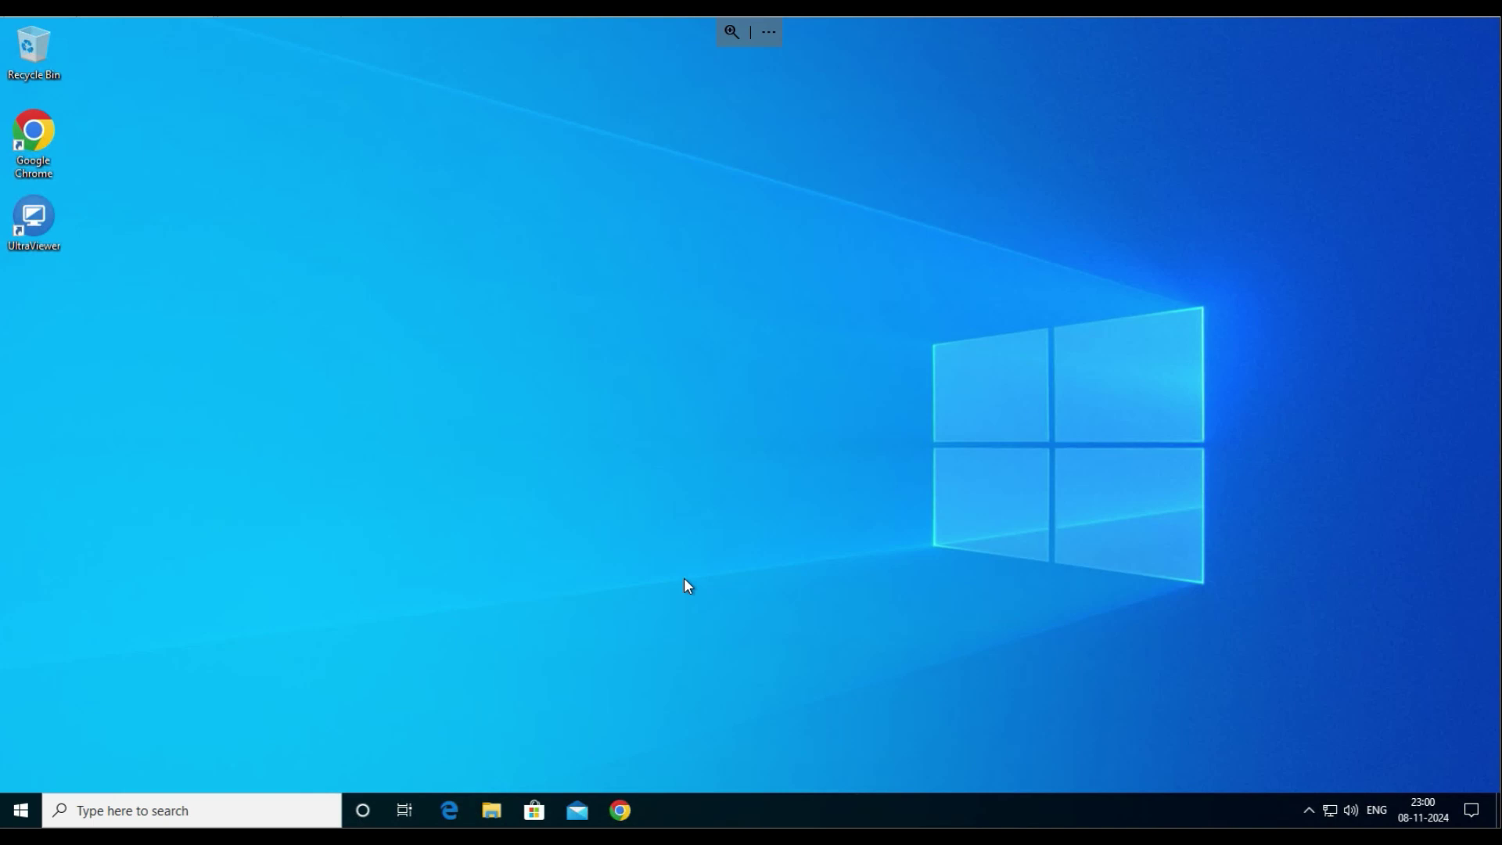
Take the remote session out of full screen and minimize its window.
click(769, 32)
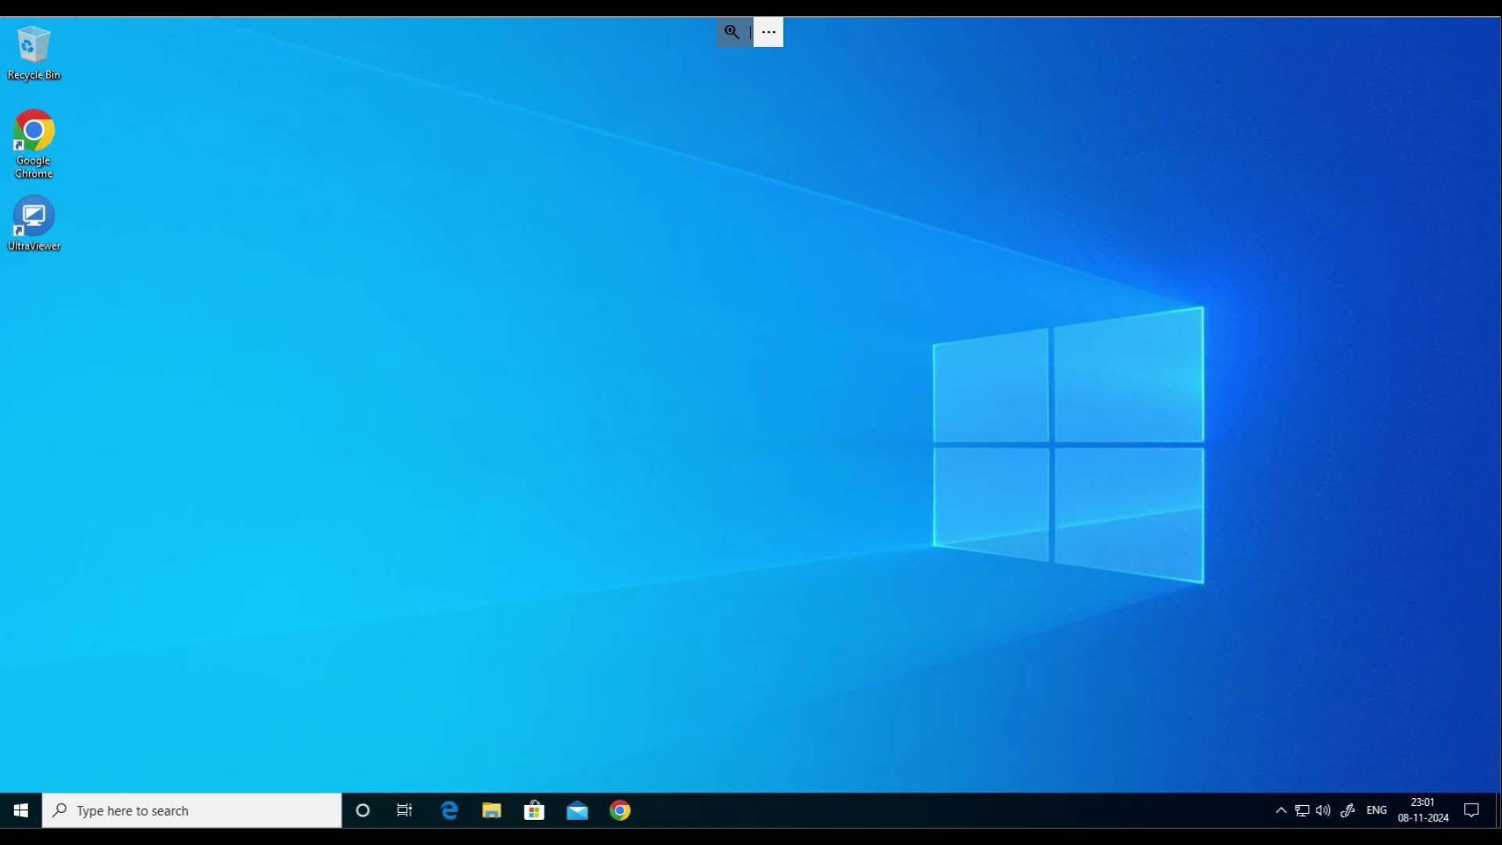
click(768, 32)
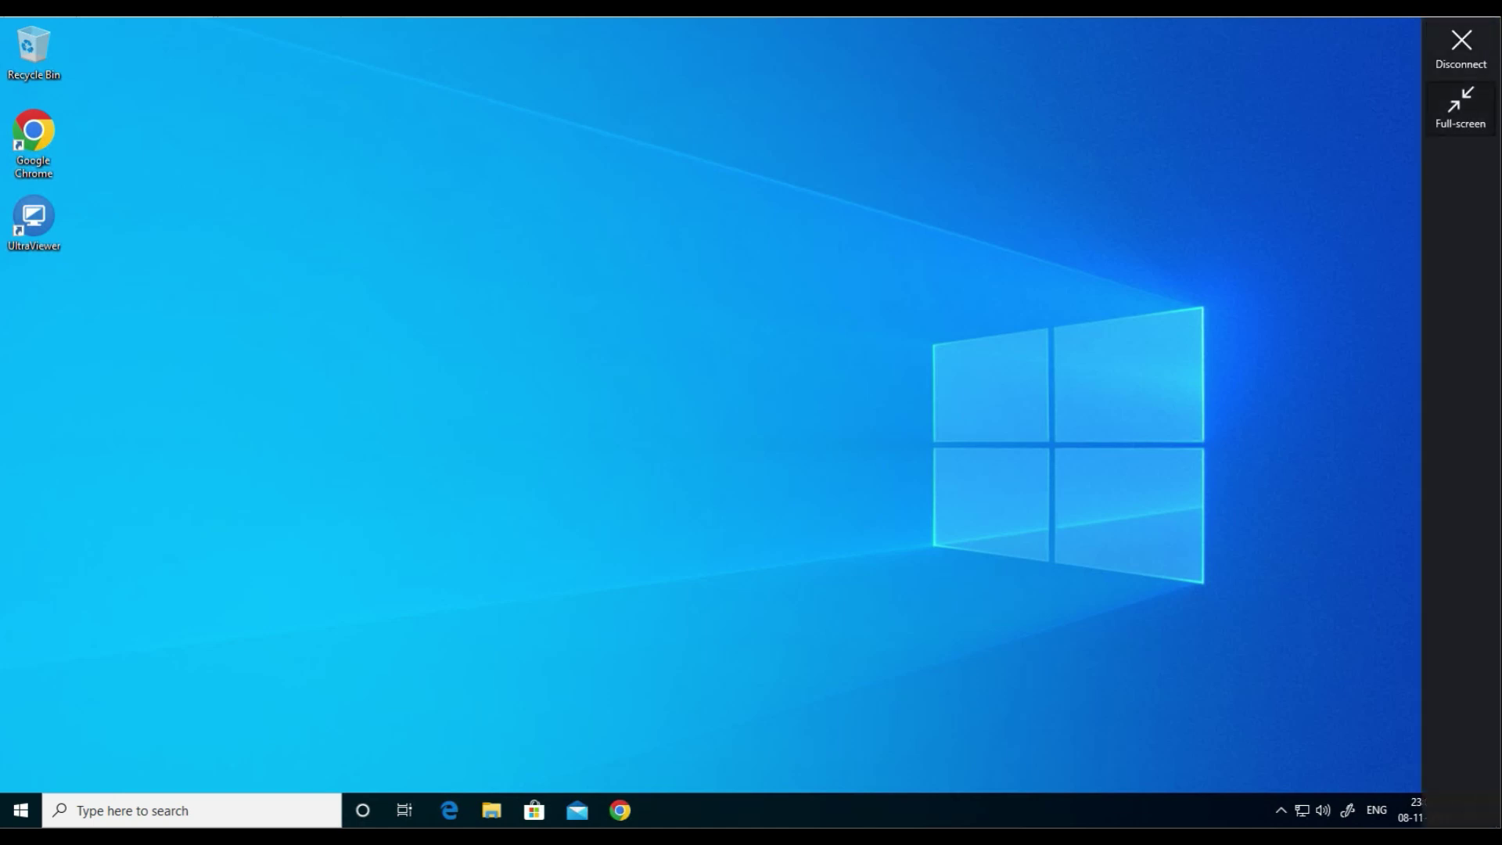
click(1461, 108)
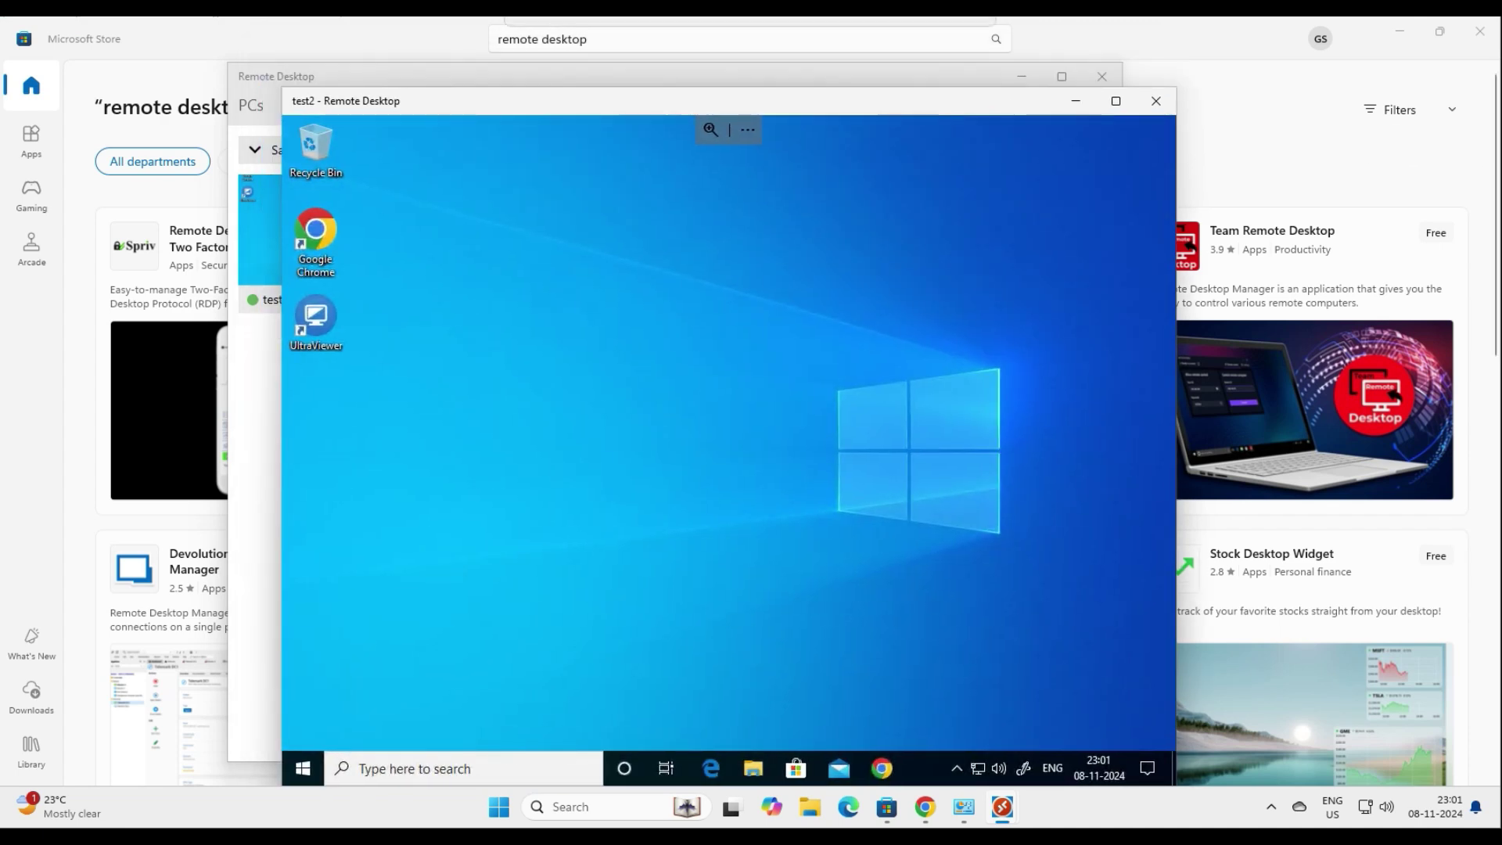
click(1141, 114)
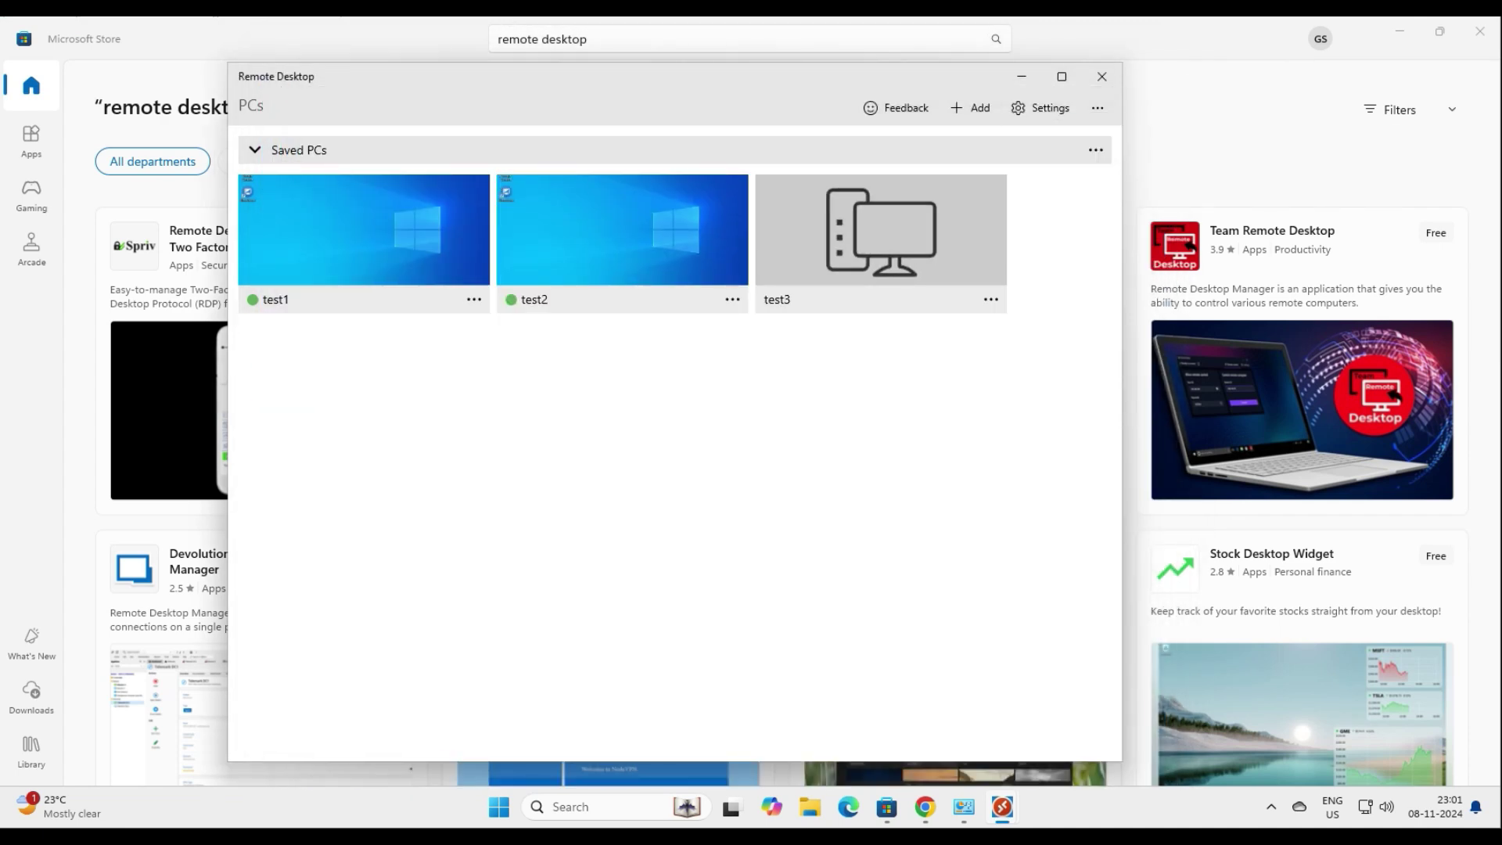
Connect to test3, turning off location and tailored experiences before accepting.
click(881, 235)
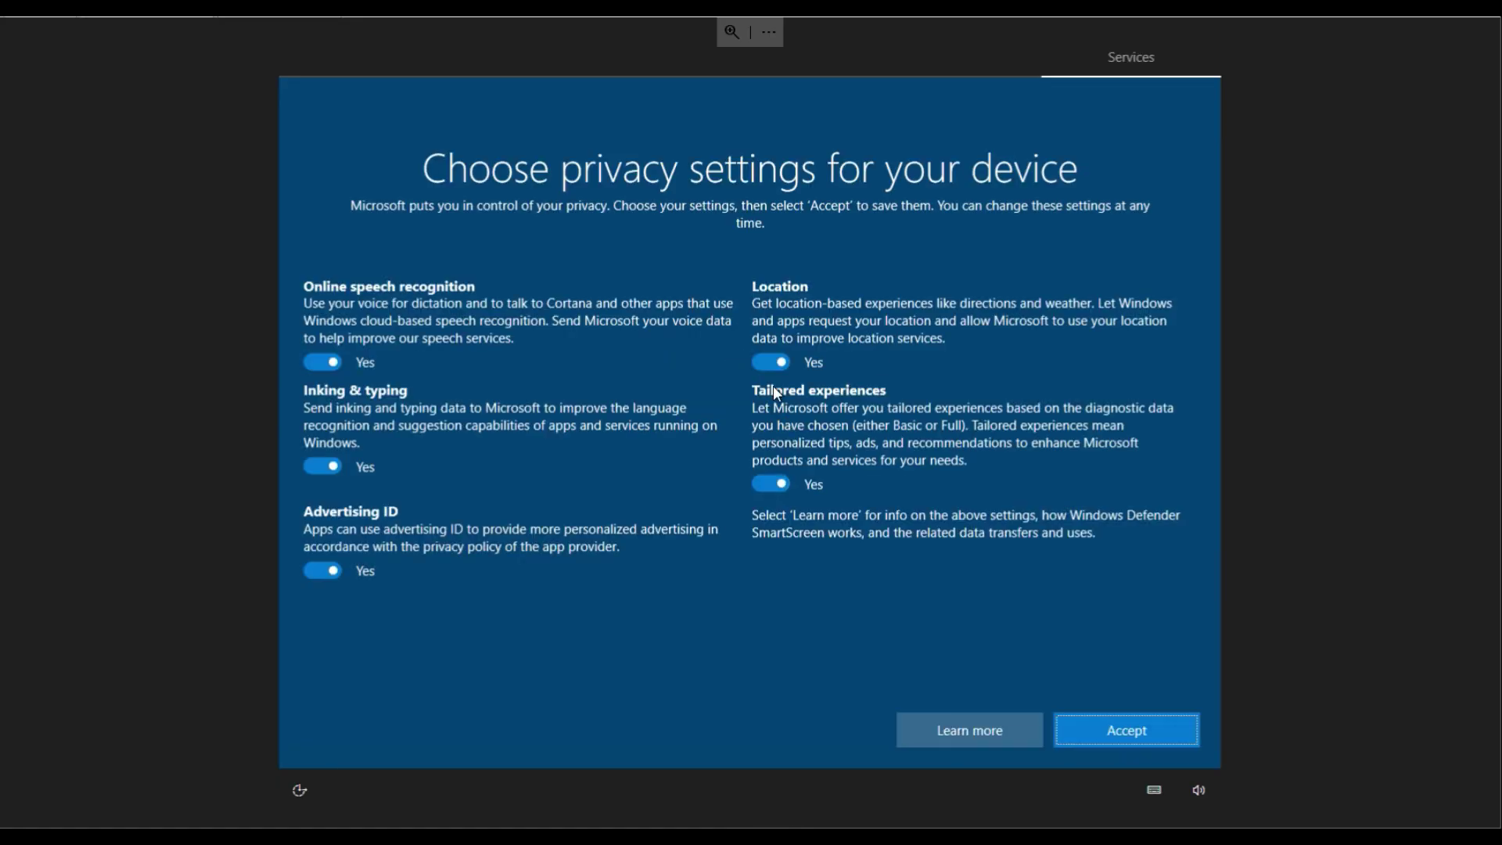
click(770, 362)
click(773, 485)
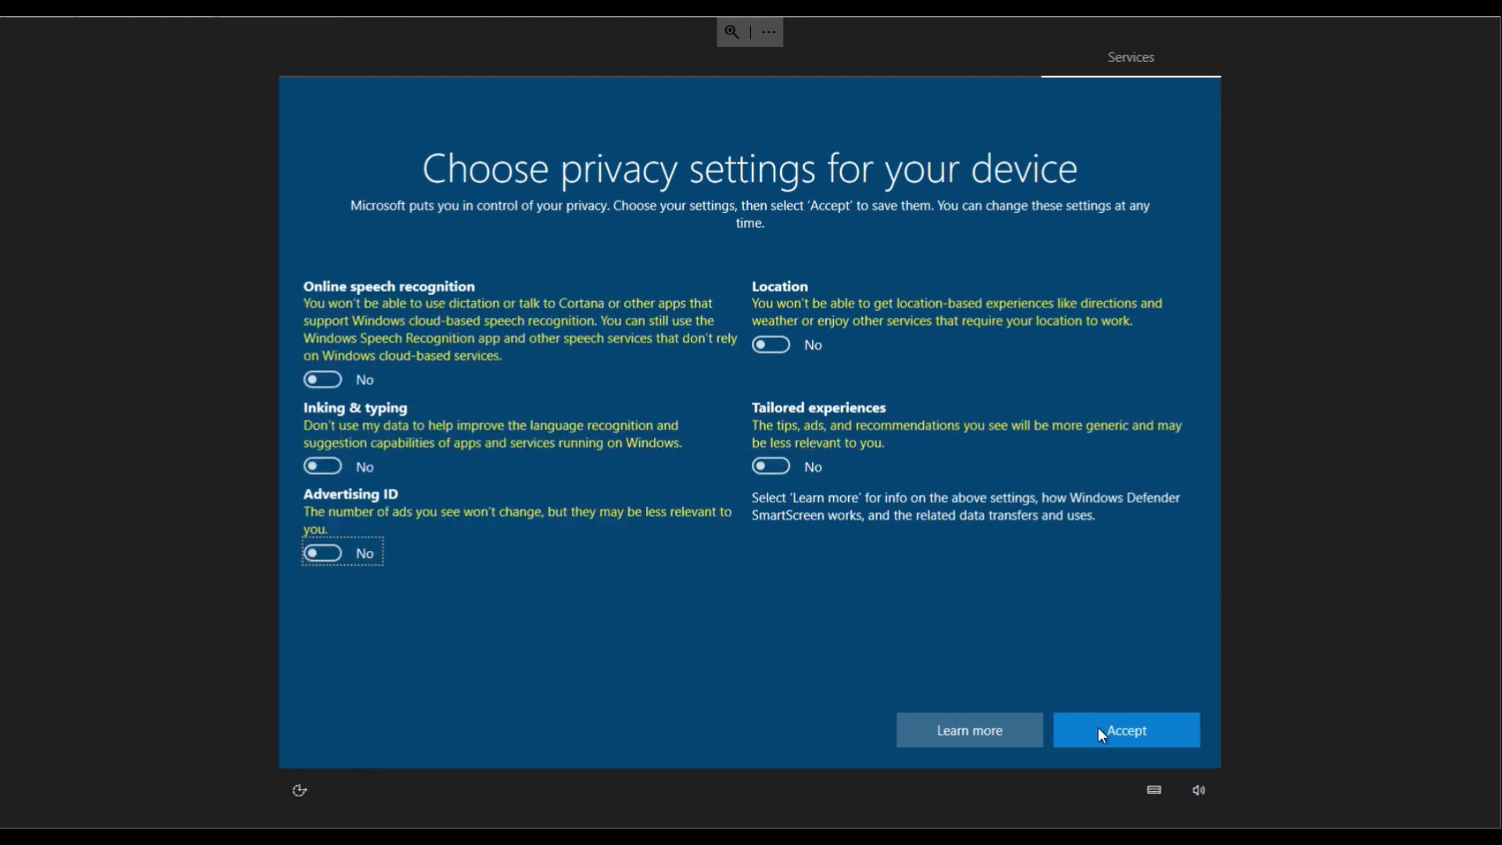
click(1164, 737)
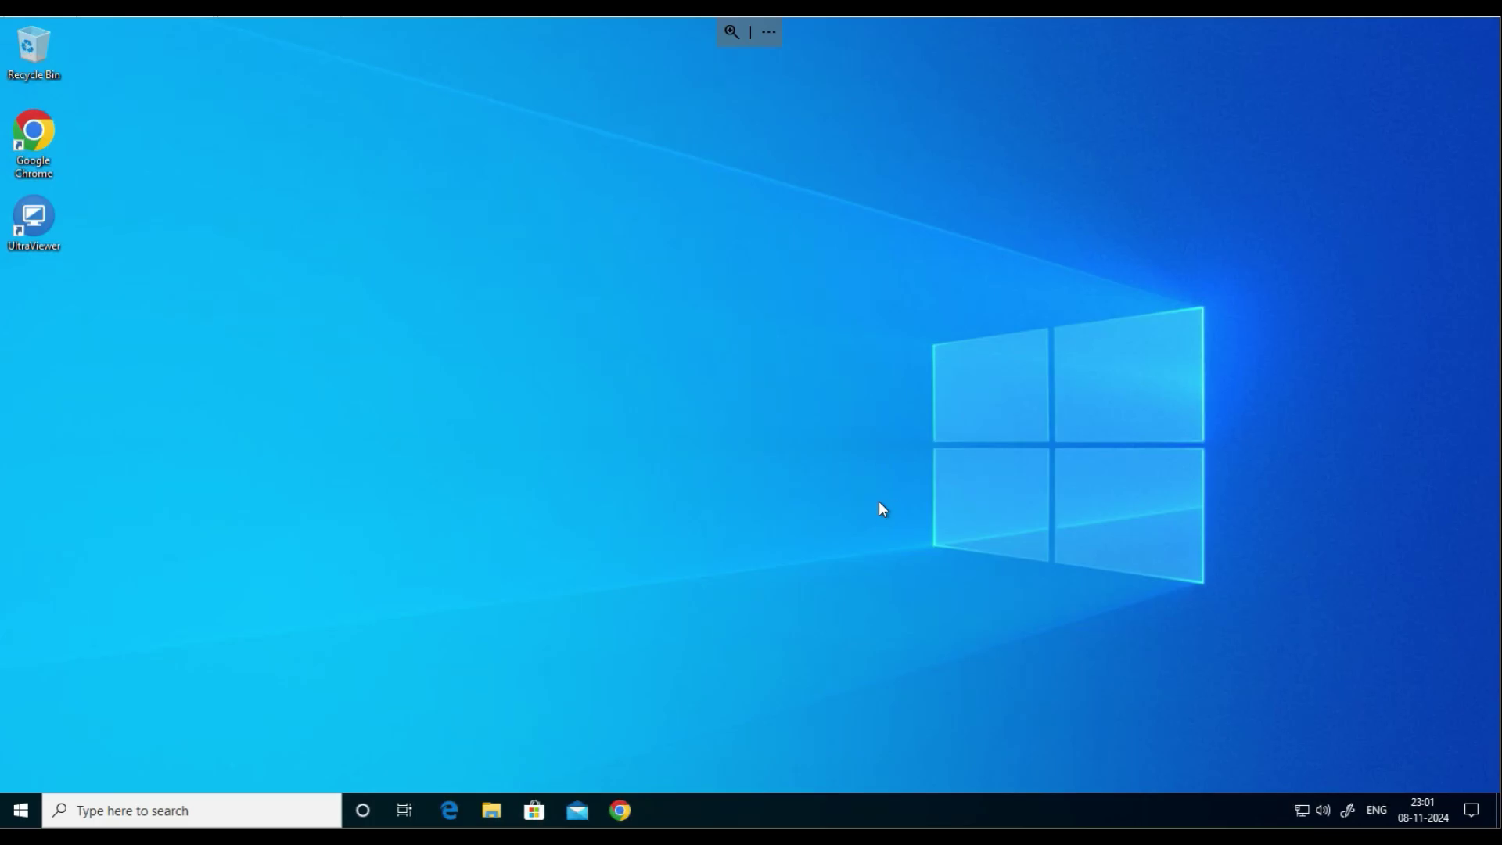
Take the test3 session out of full screen and move its window down.
click(768, 31)
click(1460, 70)
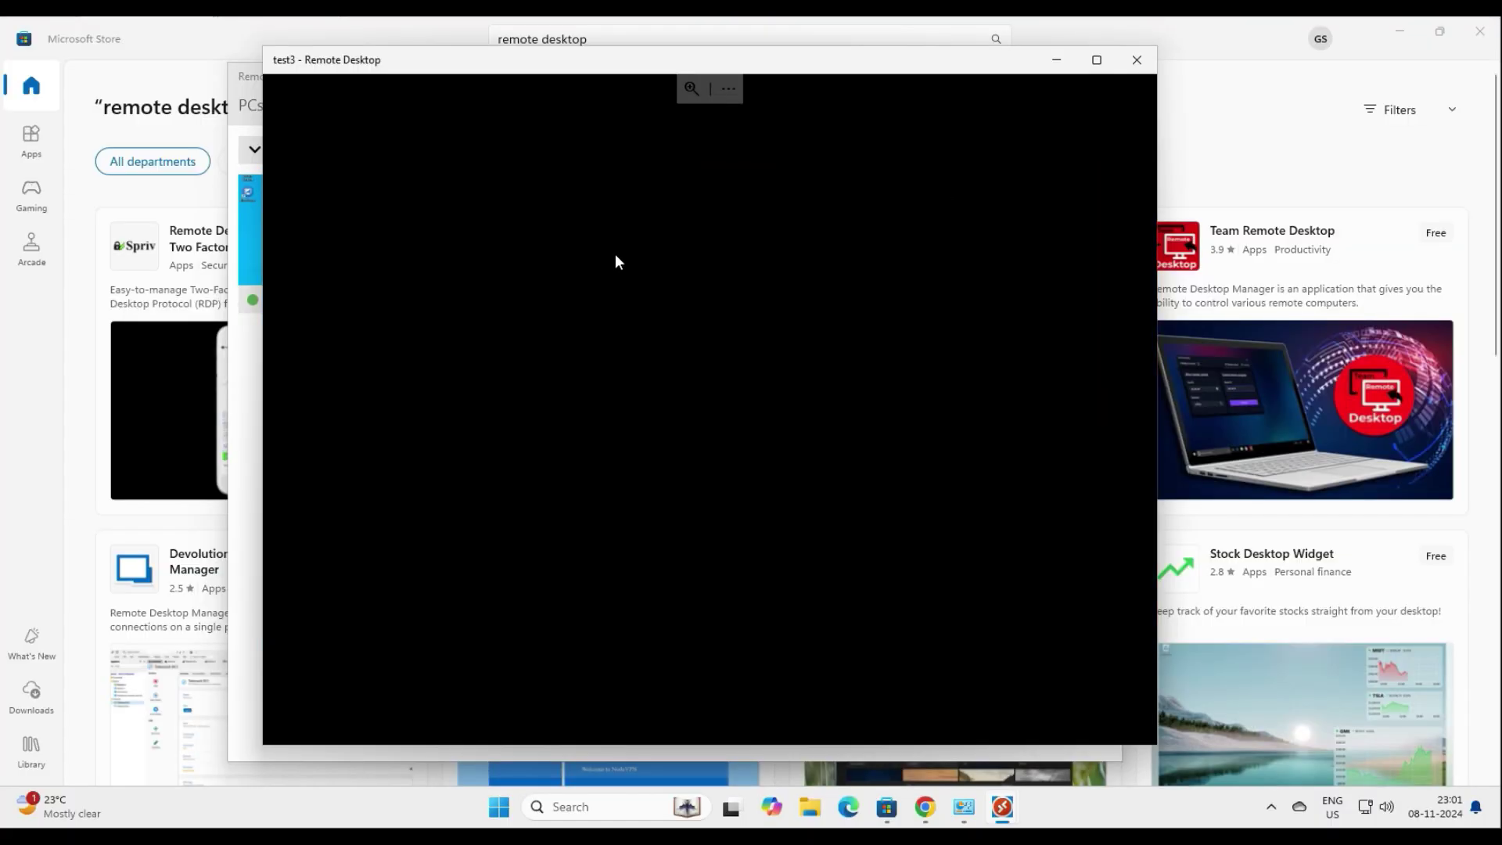
mouse_move(632, 67)
mouse_down()
mouse_move(775, 147)
mouse_move(694, 158)
mouse_move(737, 208)
mouse_move(603, 218)
mouse_move(599, 205)
mouse_up()
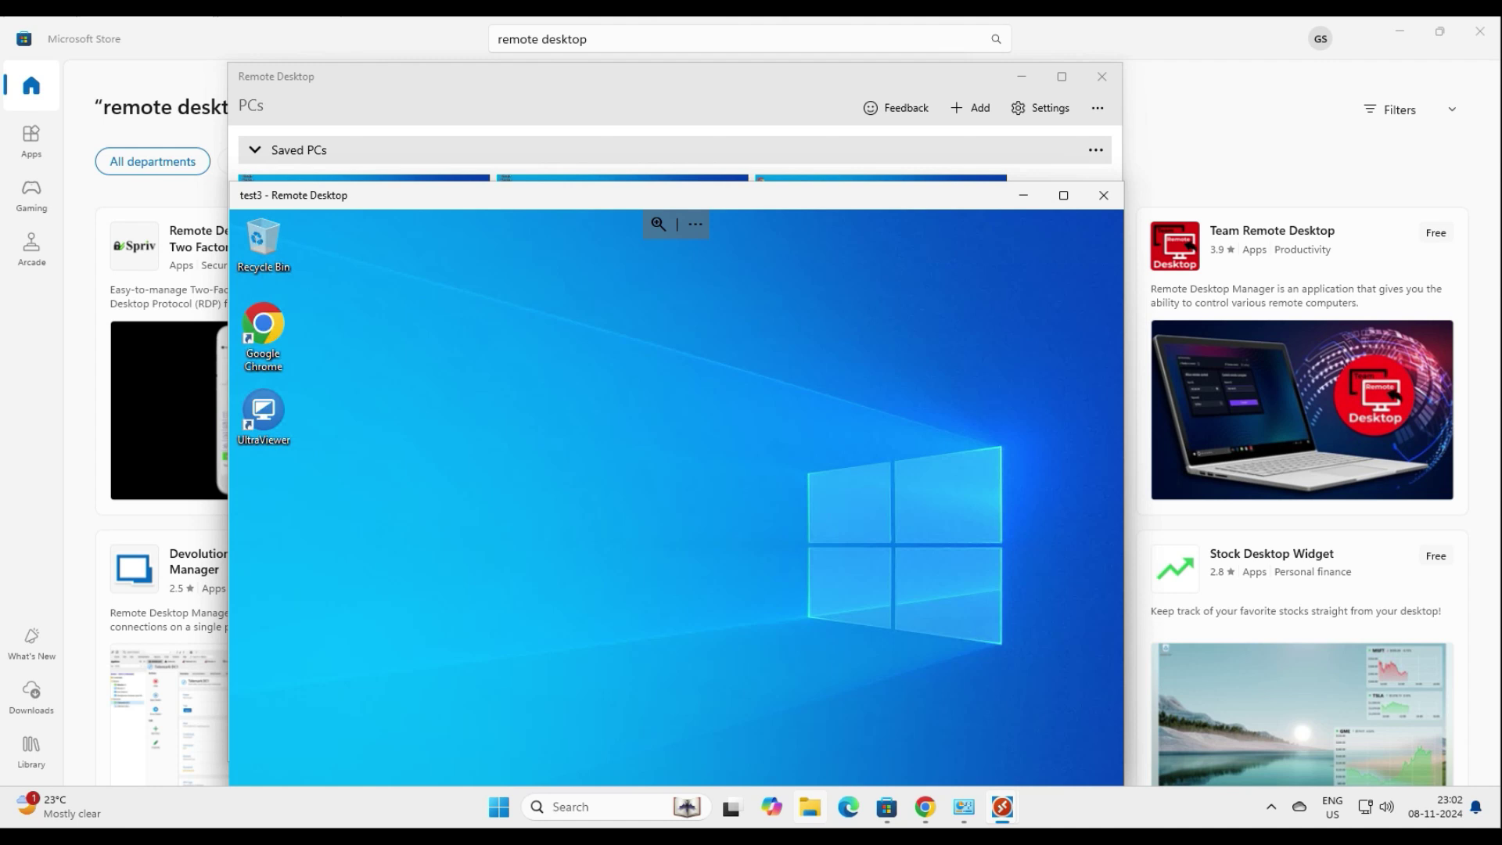
mouse_move(1002, 807)
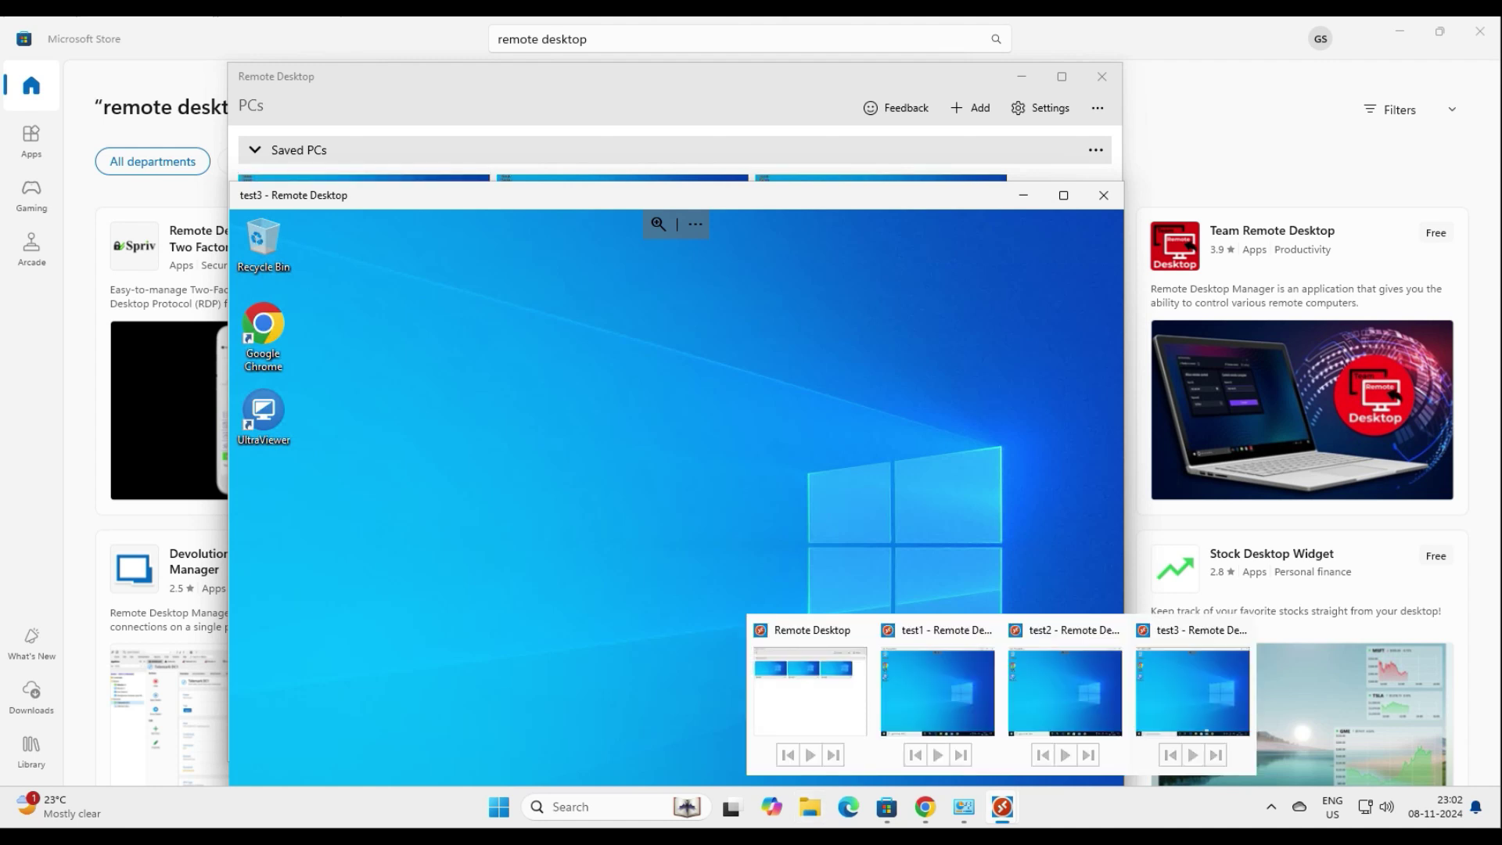
Bring the Saved PCs window forward, showing test1, test2 and test3 connected.
click(810, 688)
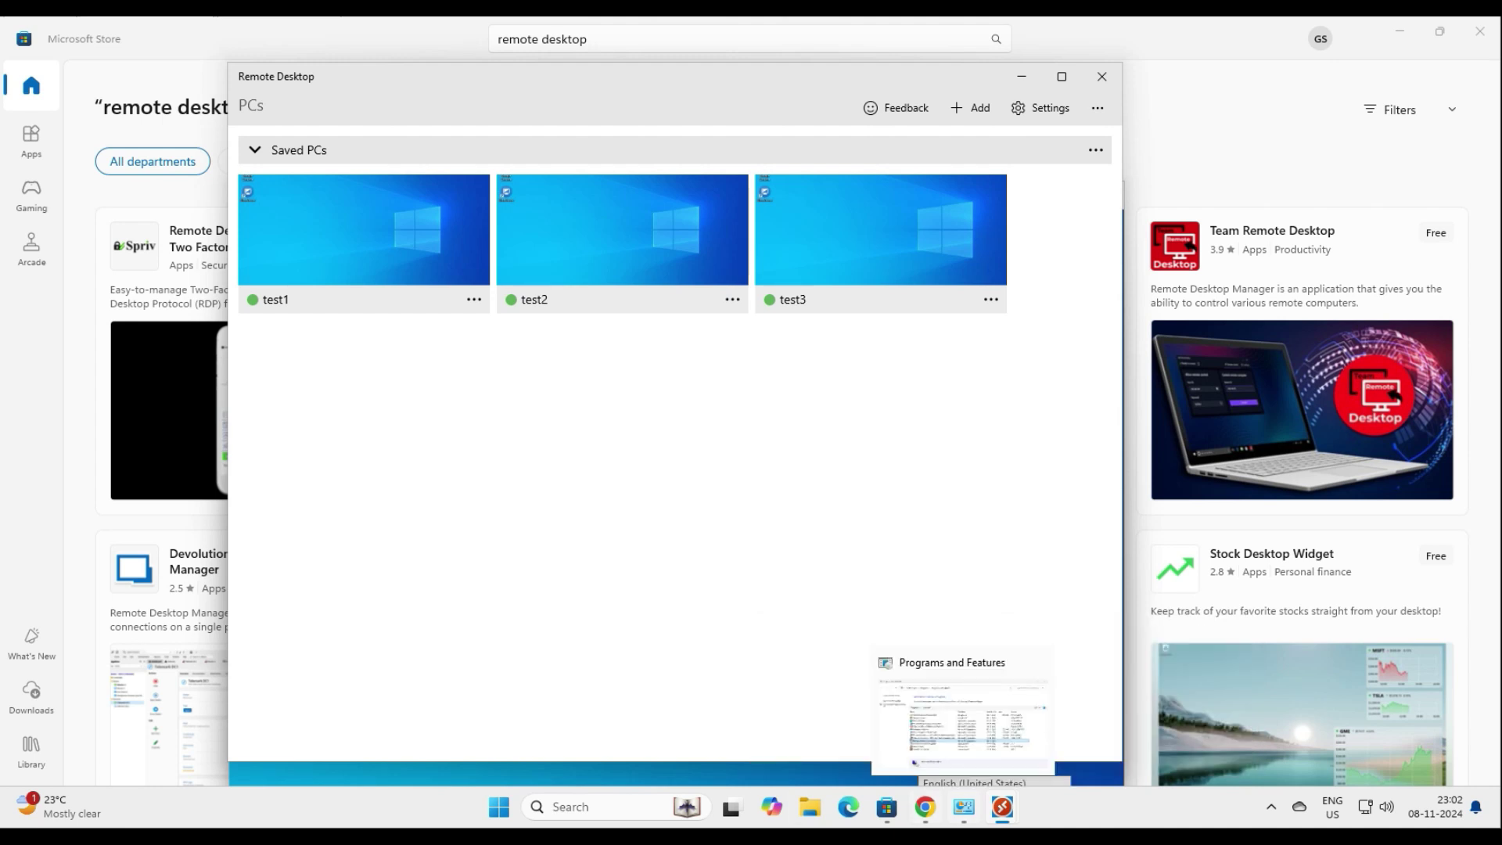
mouse_move(925, 807)
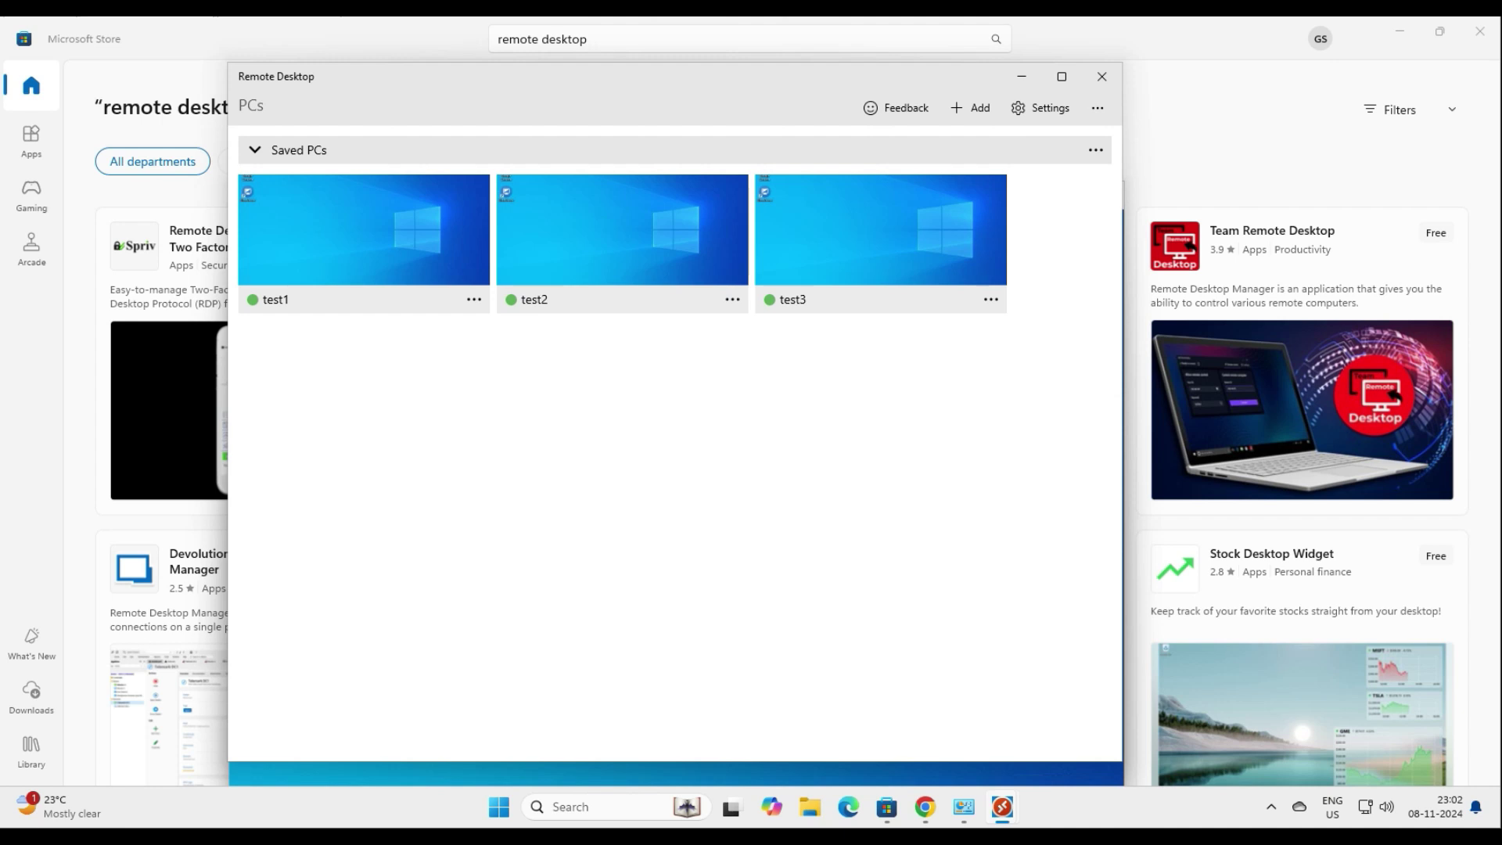
Look at the Add Workspace and Settings pages, then close the main Remote Desktop window.
click(970, 107)
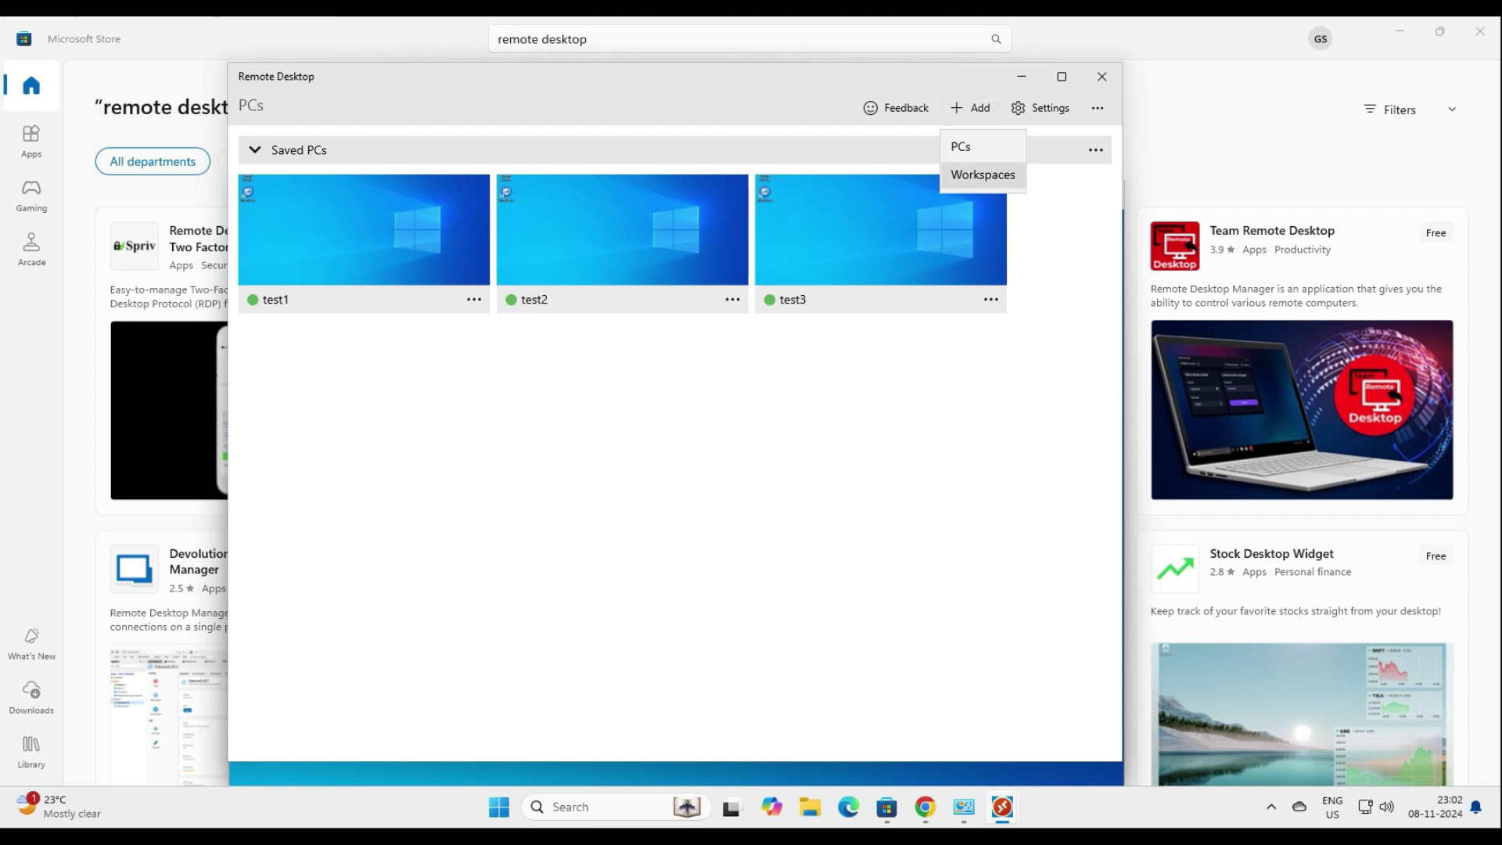
click(983, 175)
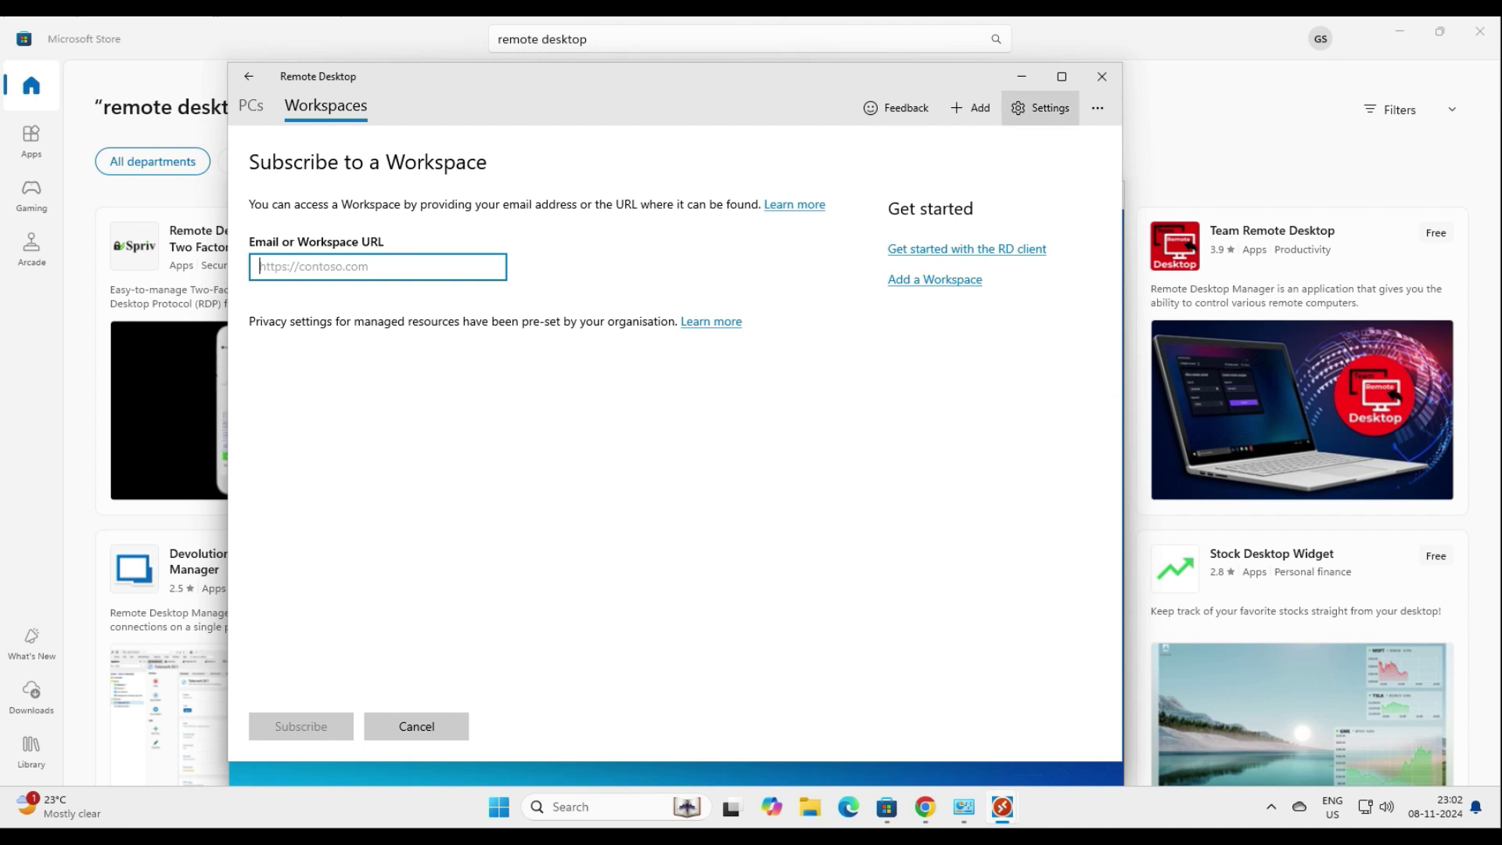
click(1040, 108)
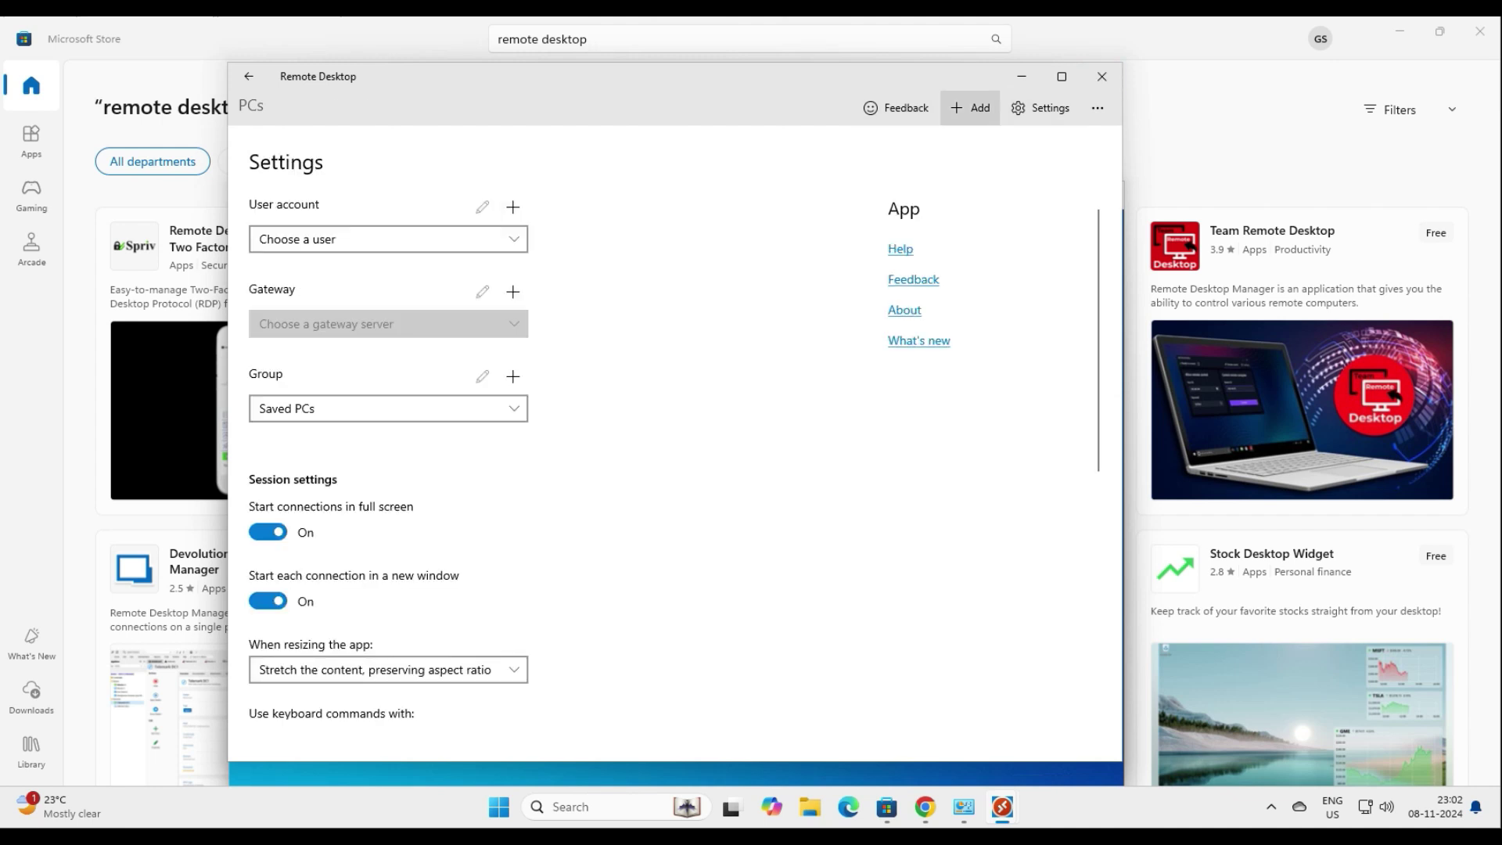
click(248, 76)
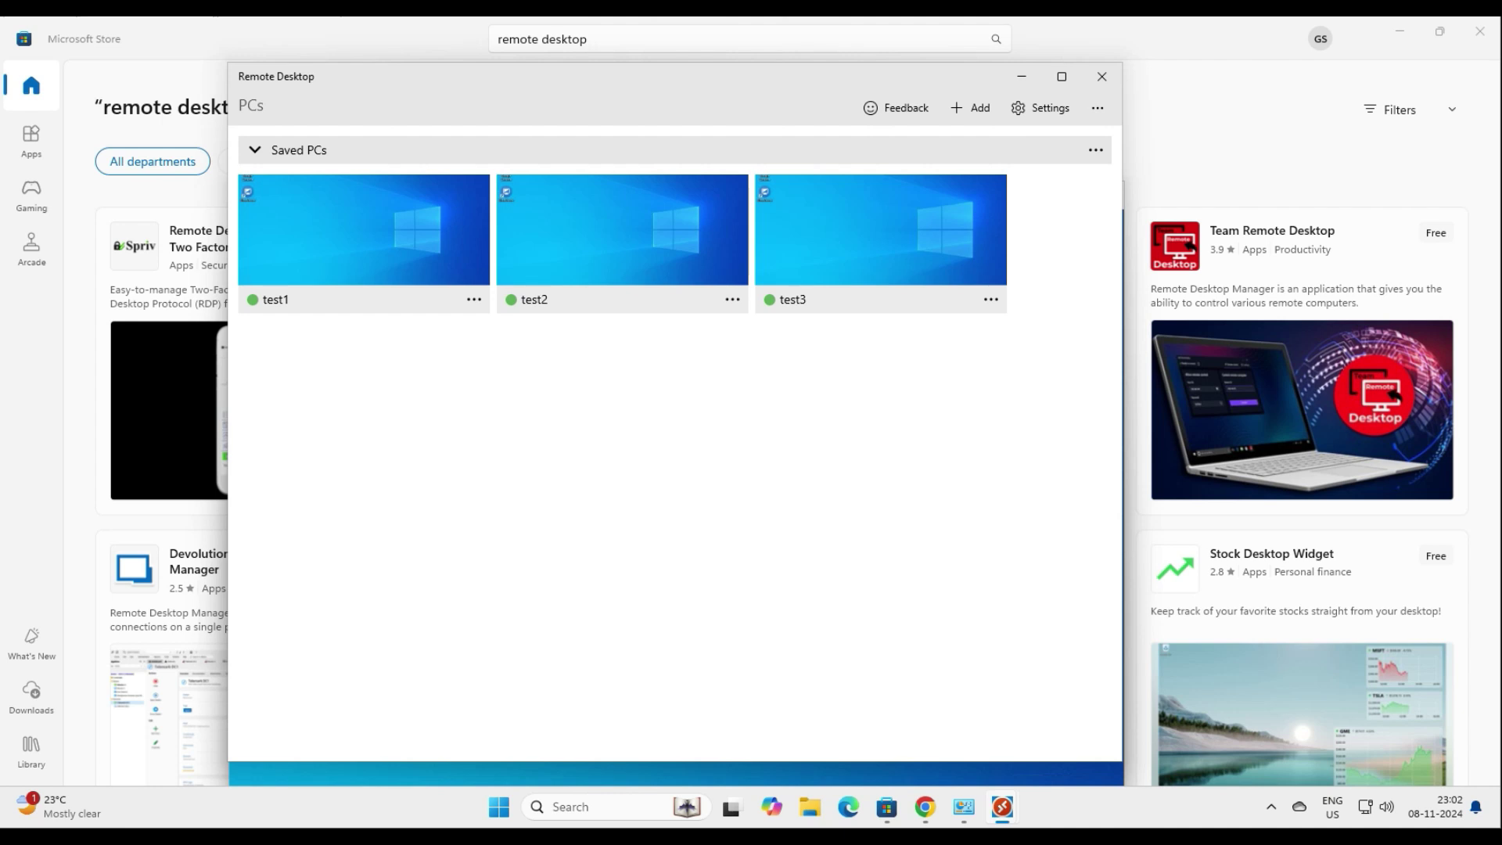
click(1101, 76)
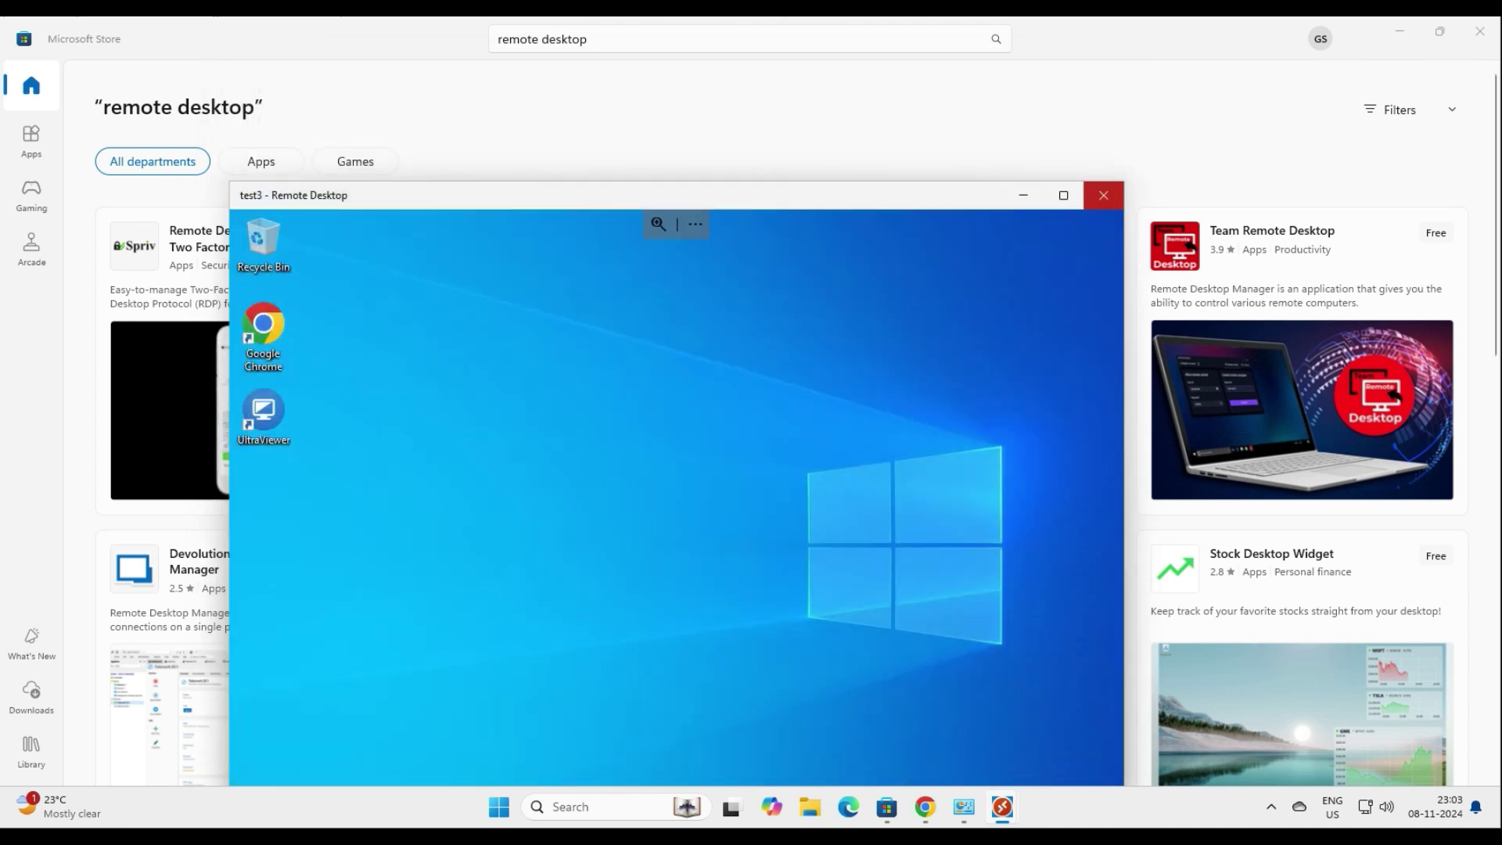
Close the test3 session, minimize Microsoft Store and bring up Programs and Features.
click(1103, 195)
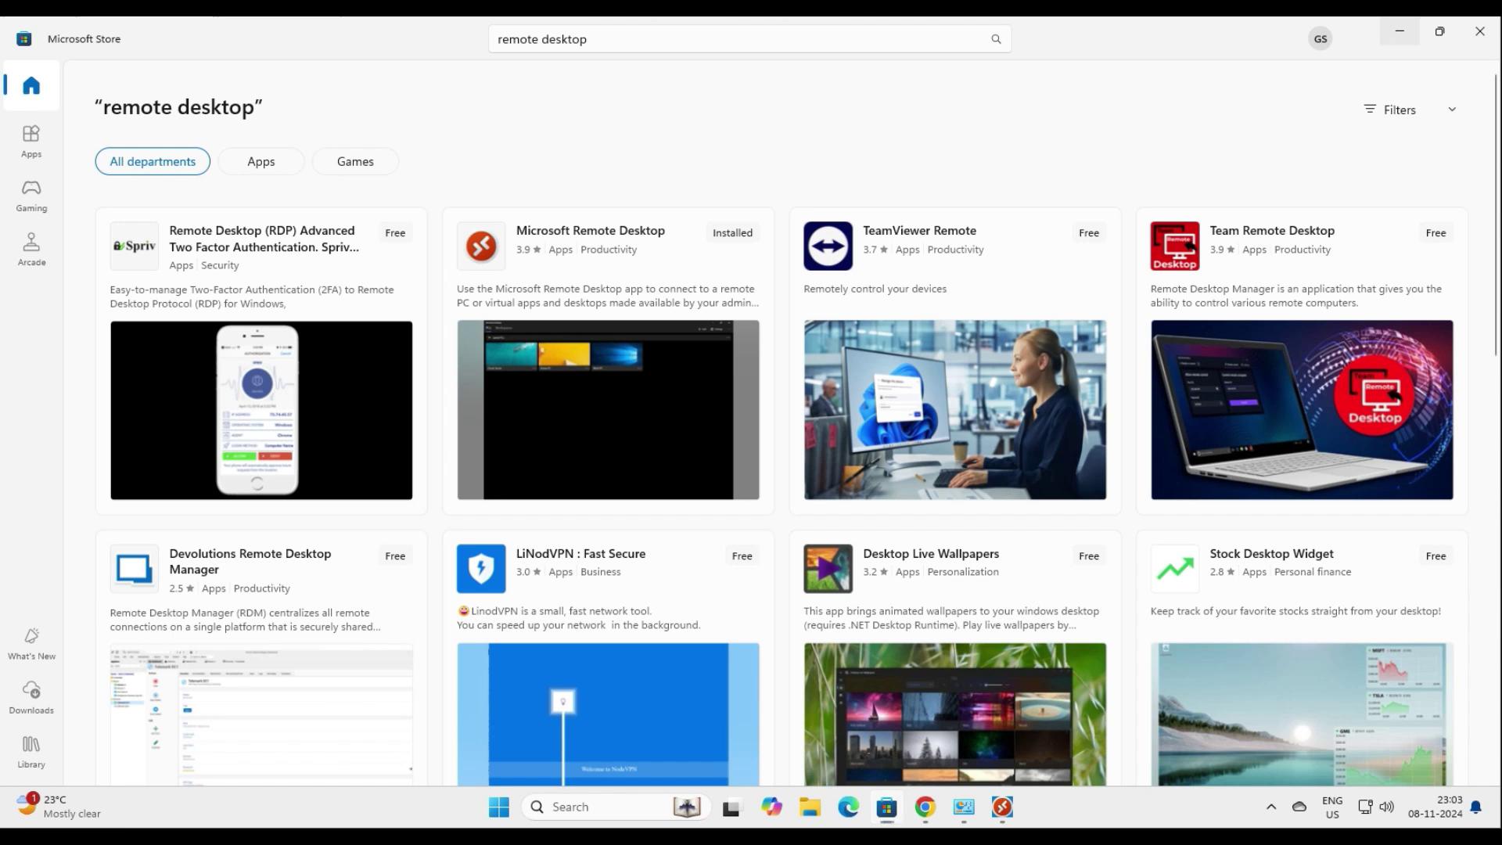
click(1400, 31)
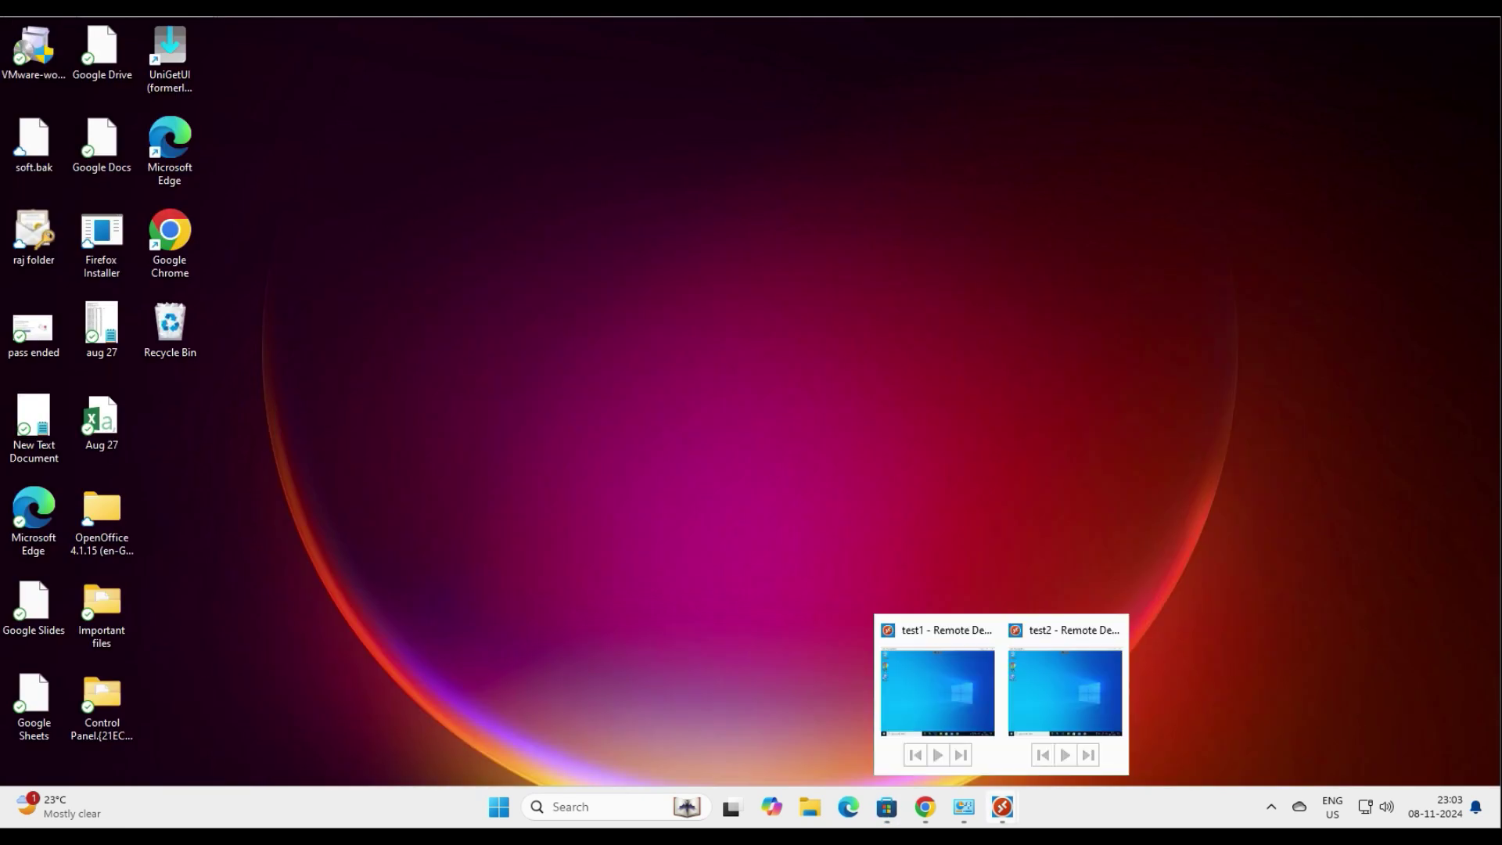
click(963, 806)
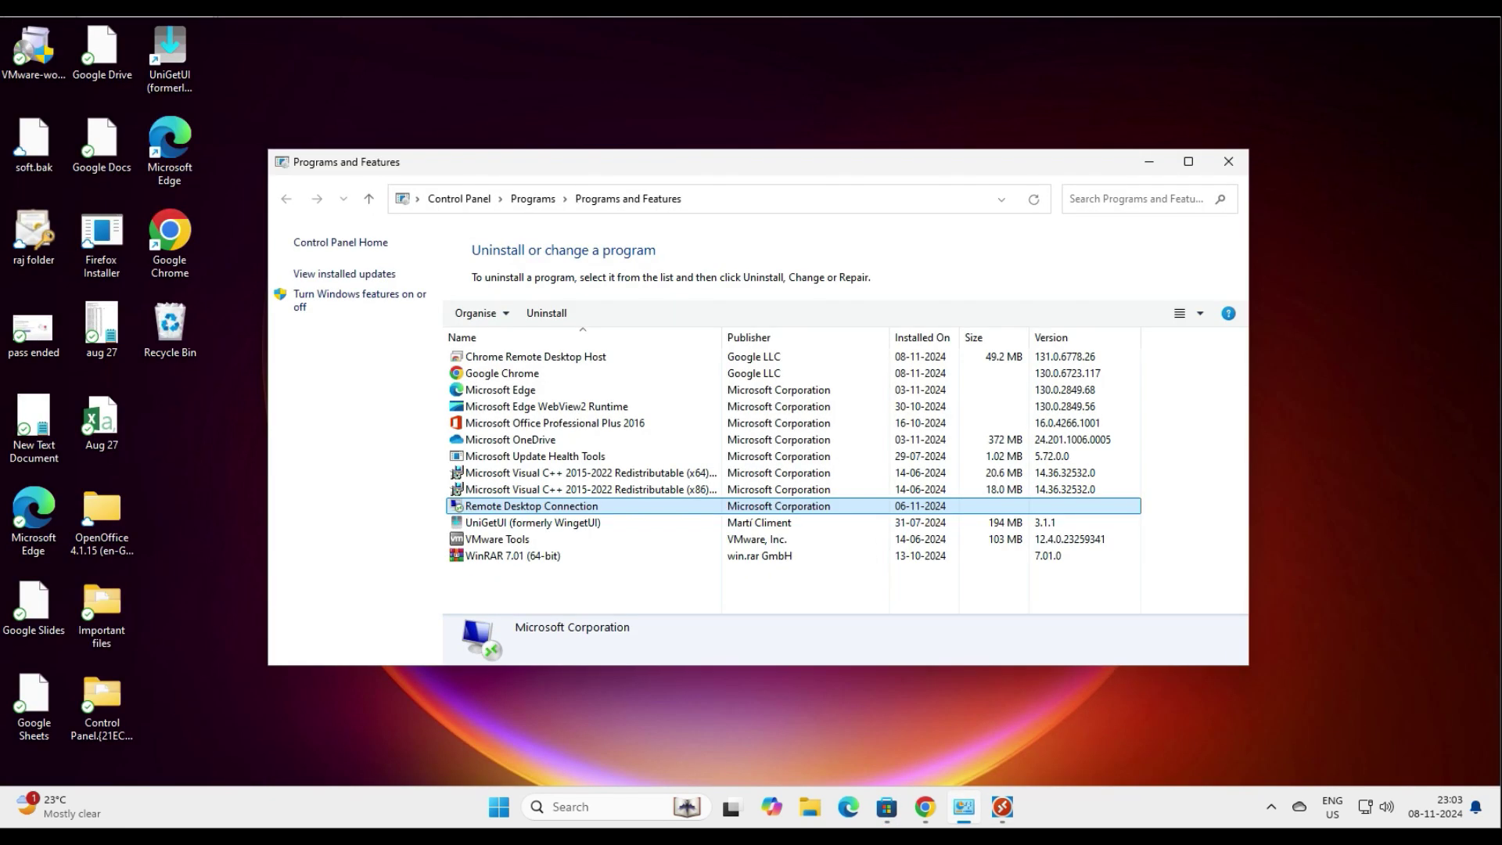
Browse the installed programs, selecting WinRAR, Chrome Remote Desktop Host and Remote Desktop Connection.
right_click(1201, 507)
key(Escape)
right_click(1155, 476)
key(Escape)
click(1080, 556)
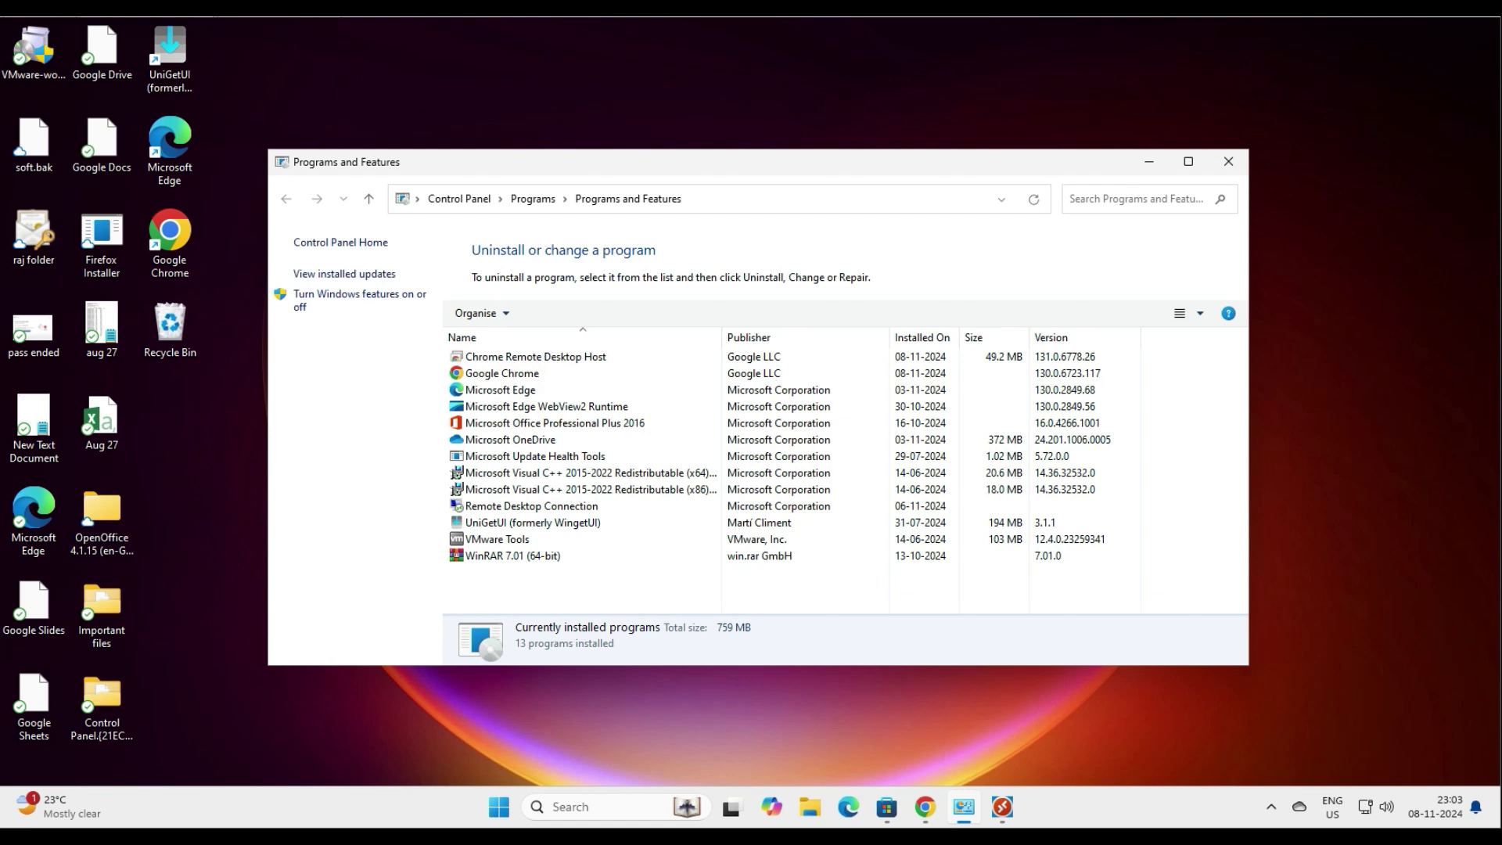
click(536, 356)
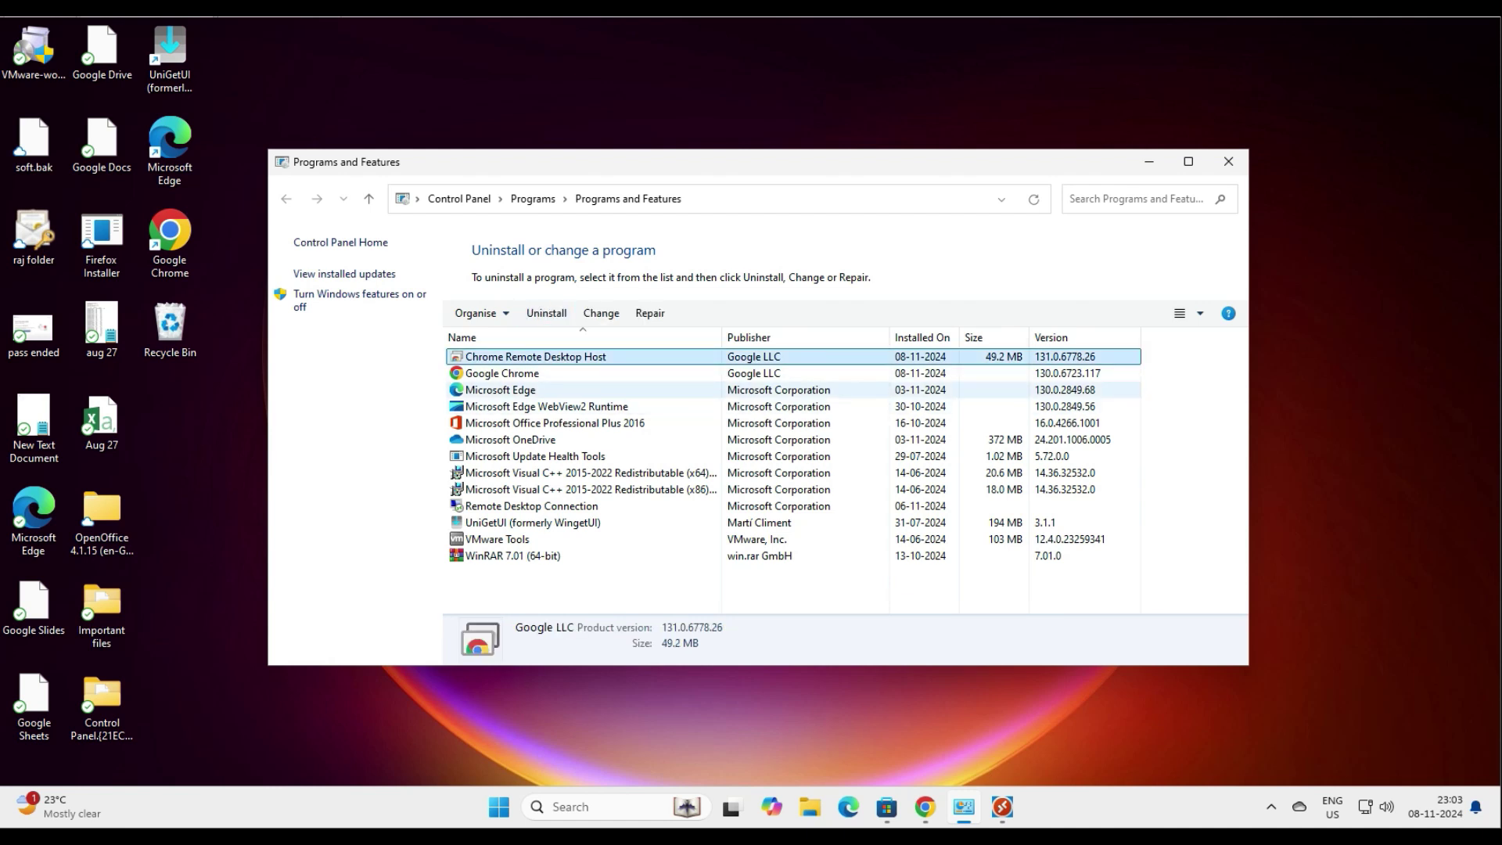
key(Down)
key(Down)
key(Down)
key(Down)
key(Down)
key(Down)
key(Down)
key(Down)
key(Down)
key(Down)
key(Down)
key(Down)
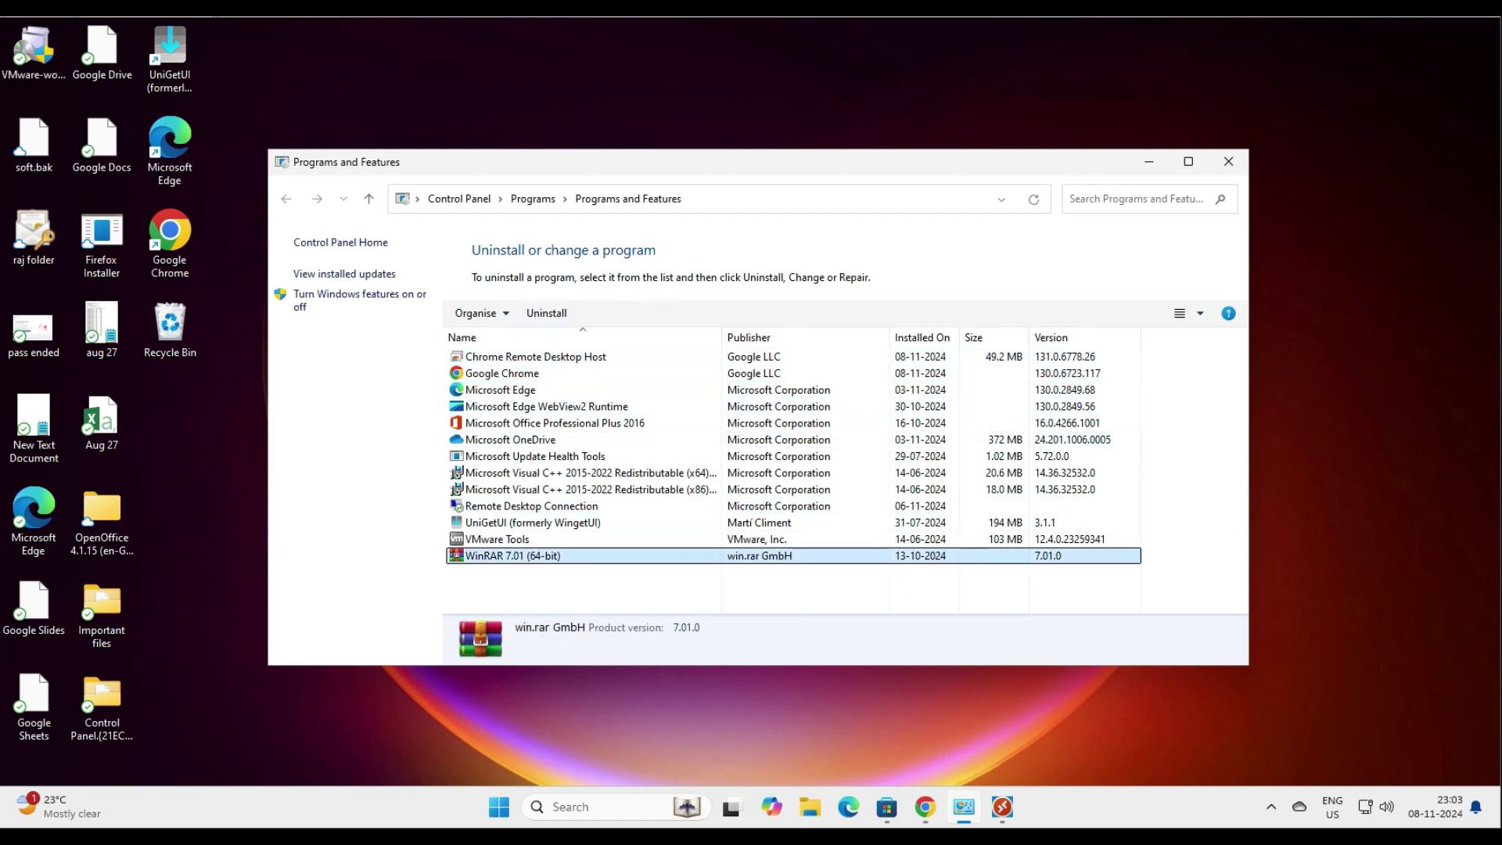
key(Up)
key(Up)
key(Up)
key(Up)
key(Down)
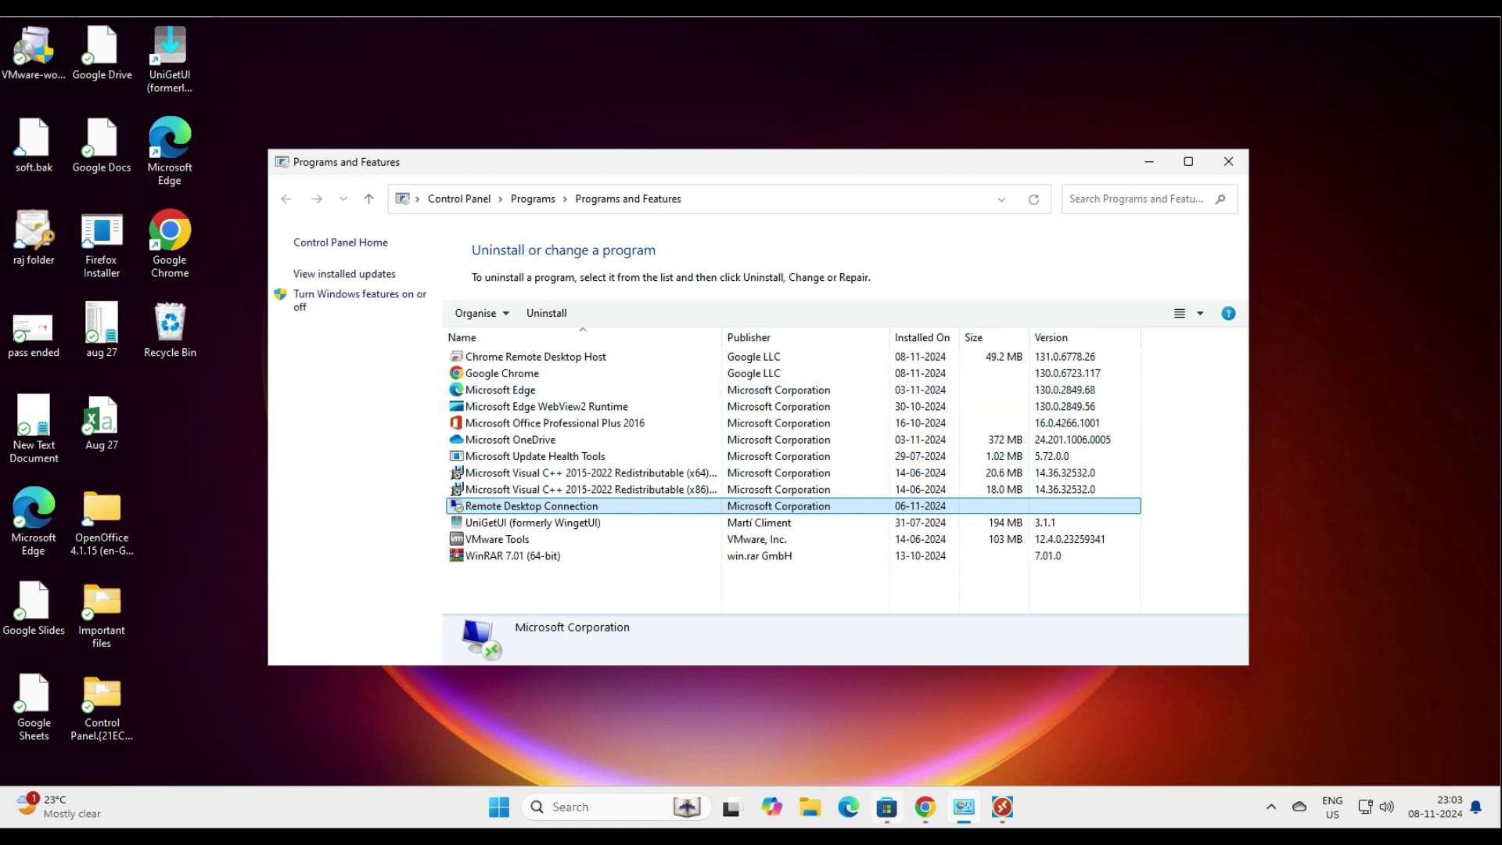
Check the Microsoft Remote Desktop Store page, then minimize the Store and close Programs and Features.
click(886, 807)
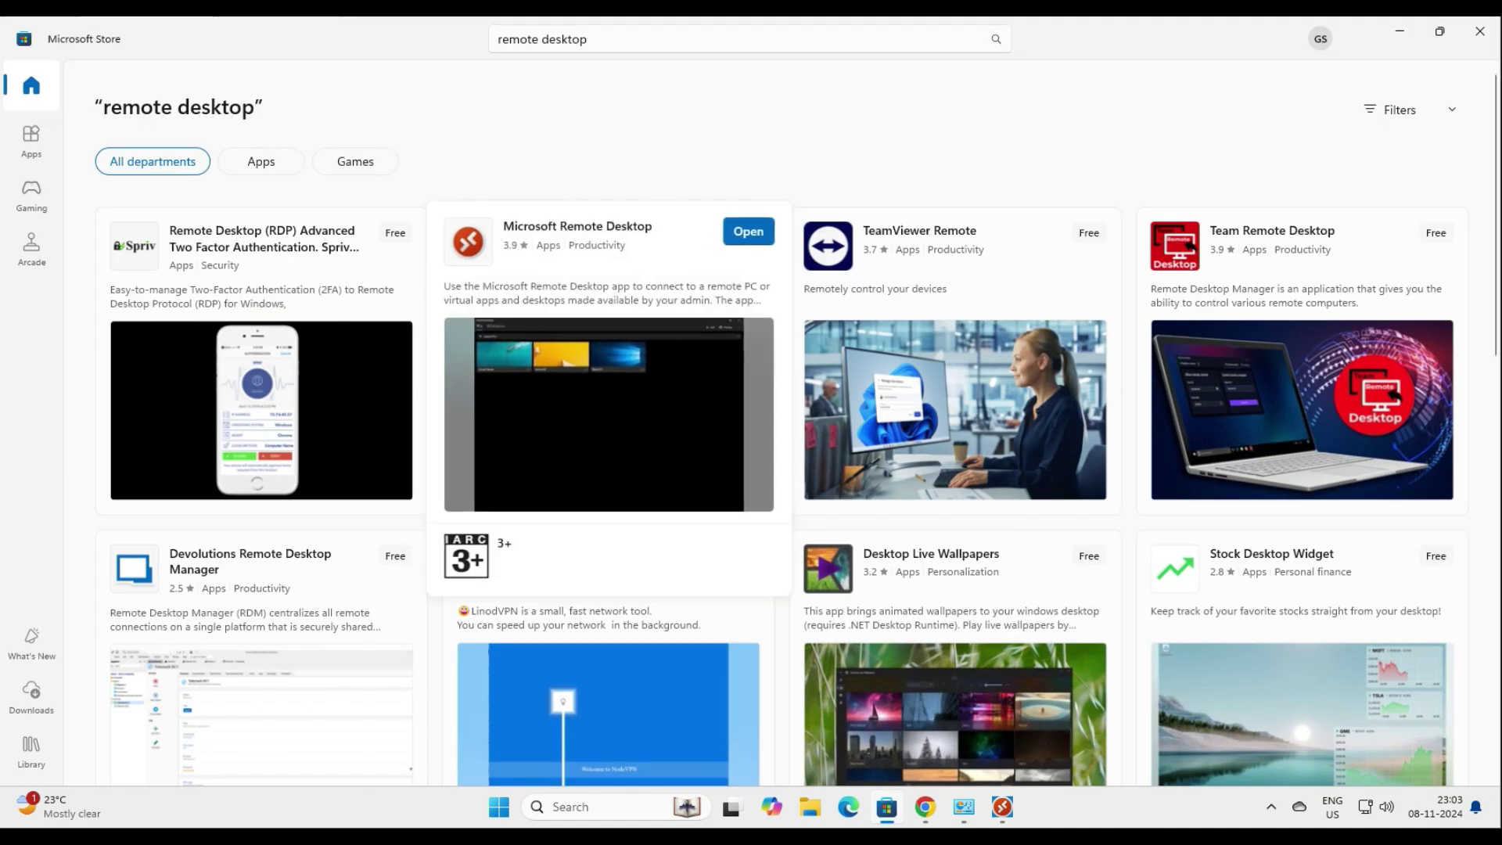
click(609, 415)
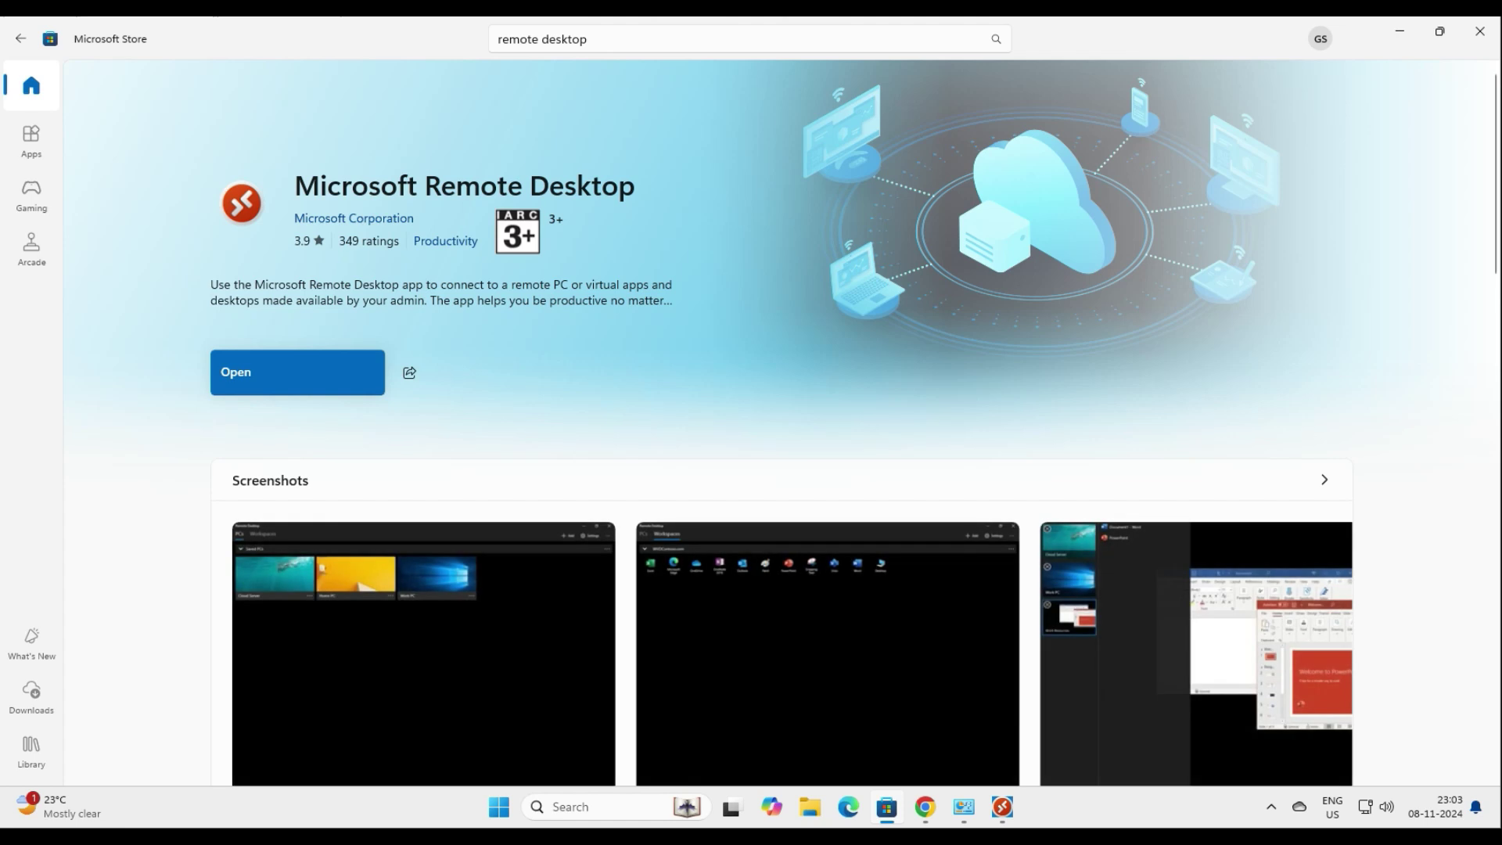
scroll(751, 423, down, 5)
scroll(751, 422, up, 5)
click(20, 38)
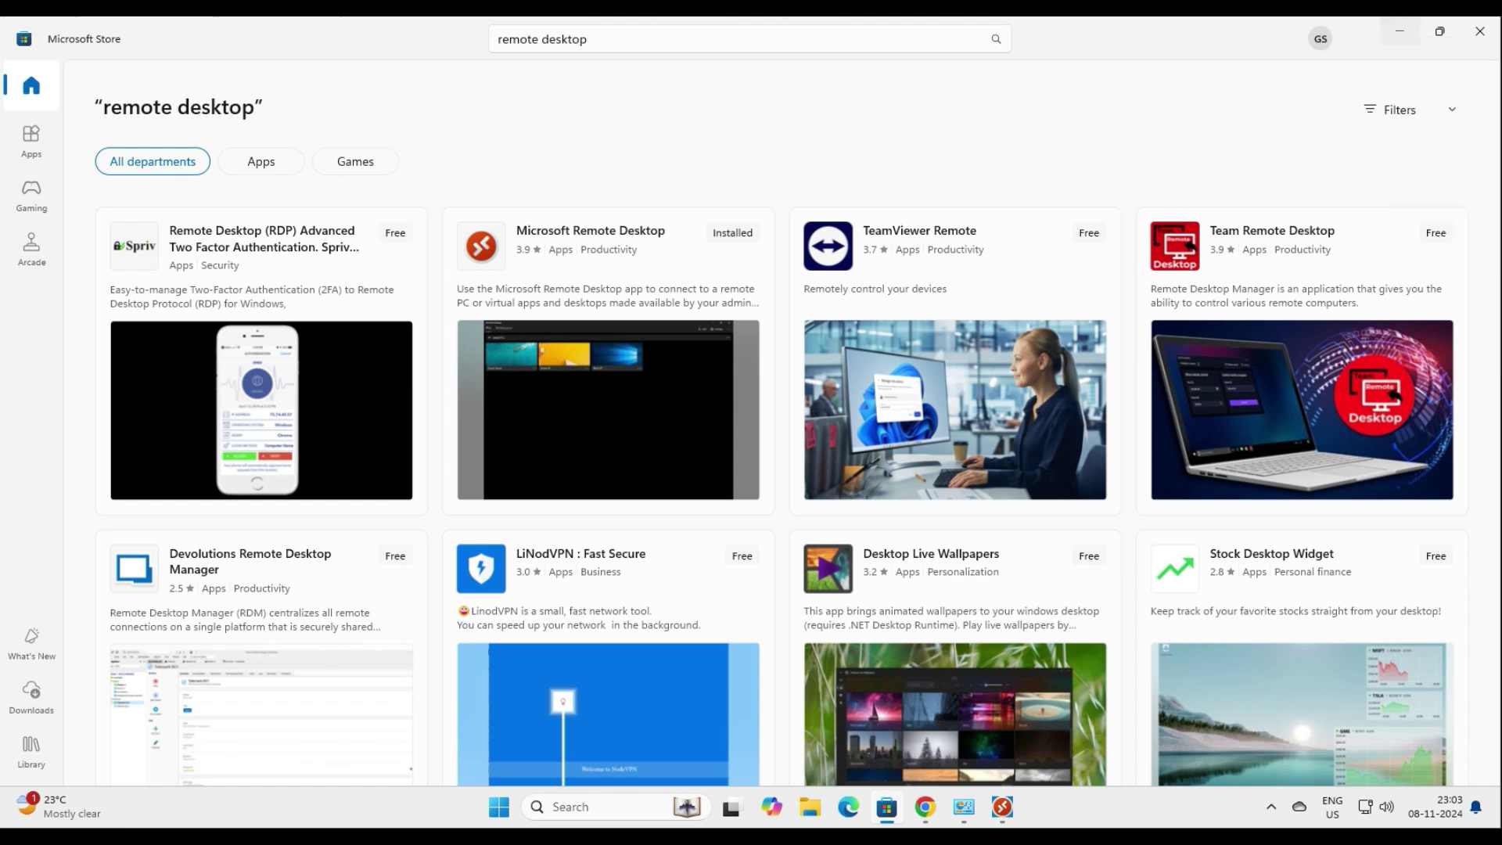
click(1401, 31)
click(1230, 161)
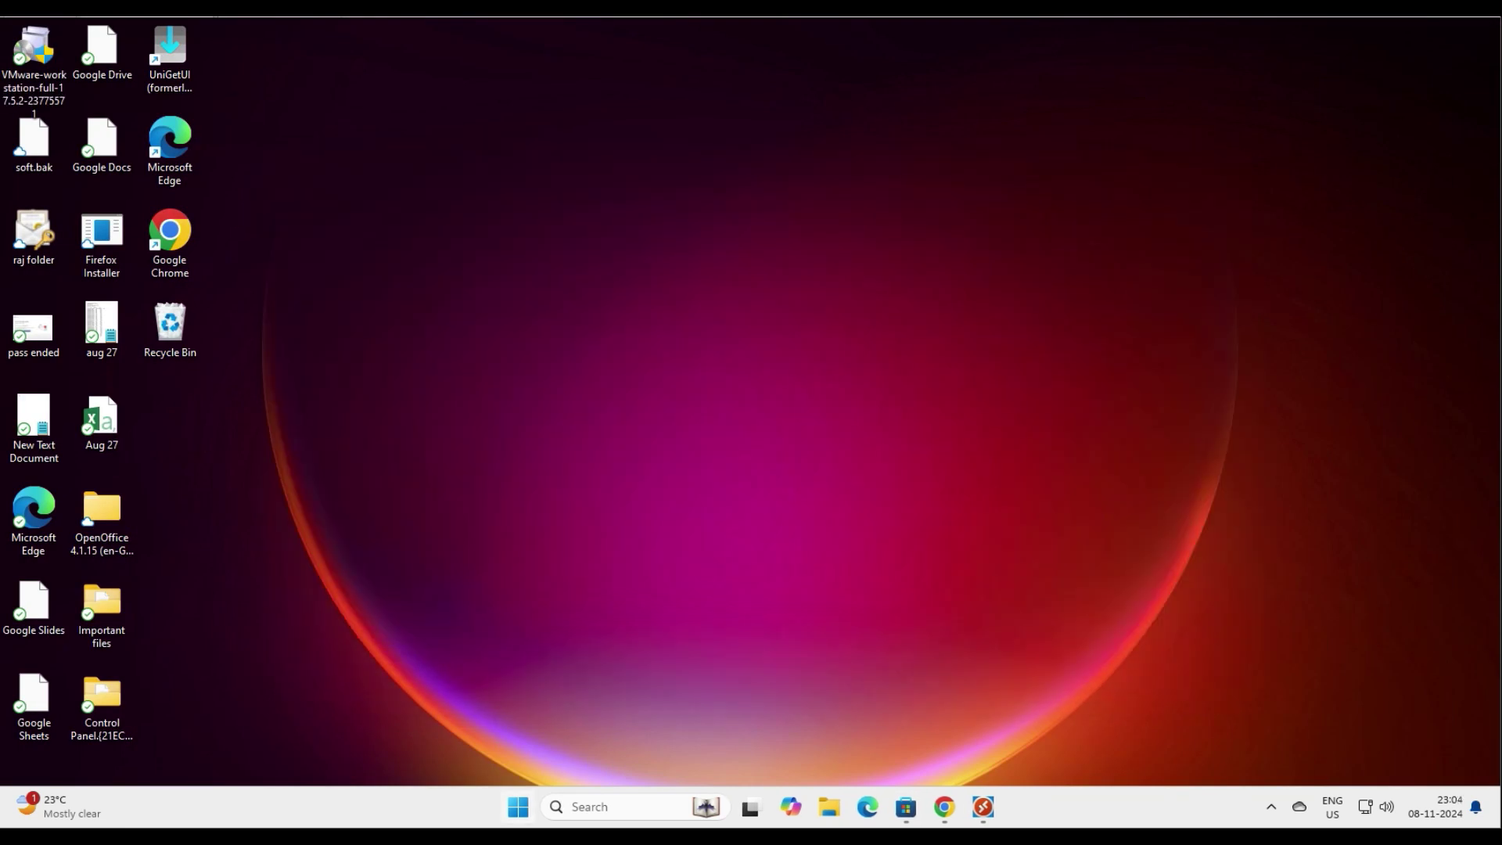
Search 'remo' in Start and uninstall the Remote Desktop app, confirming the prompt.
key(super+s)
text(remo)
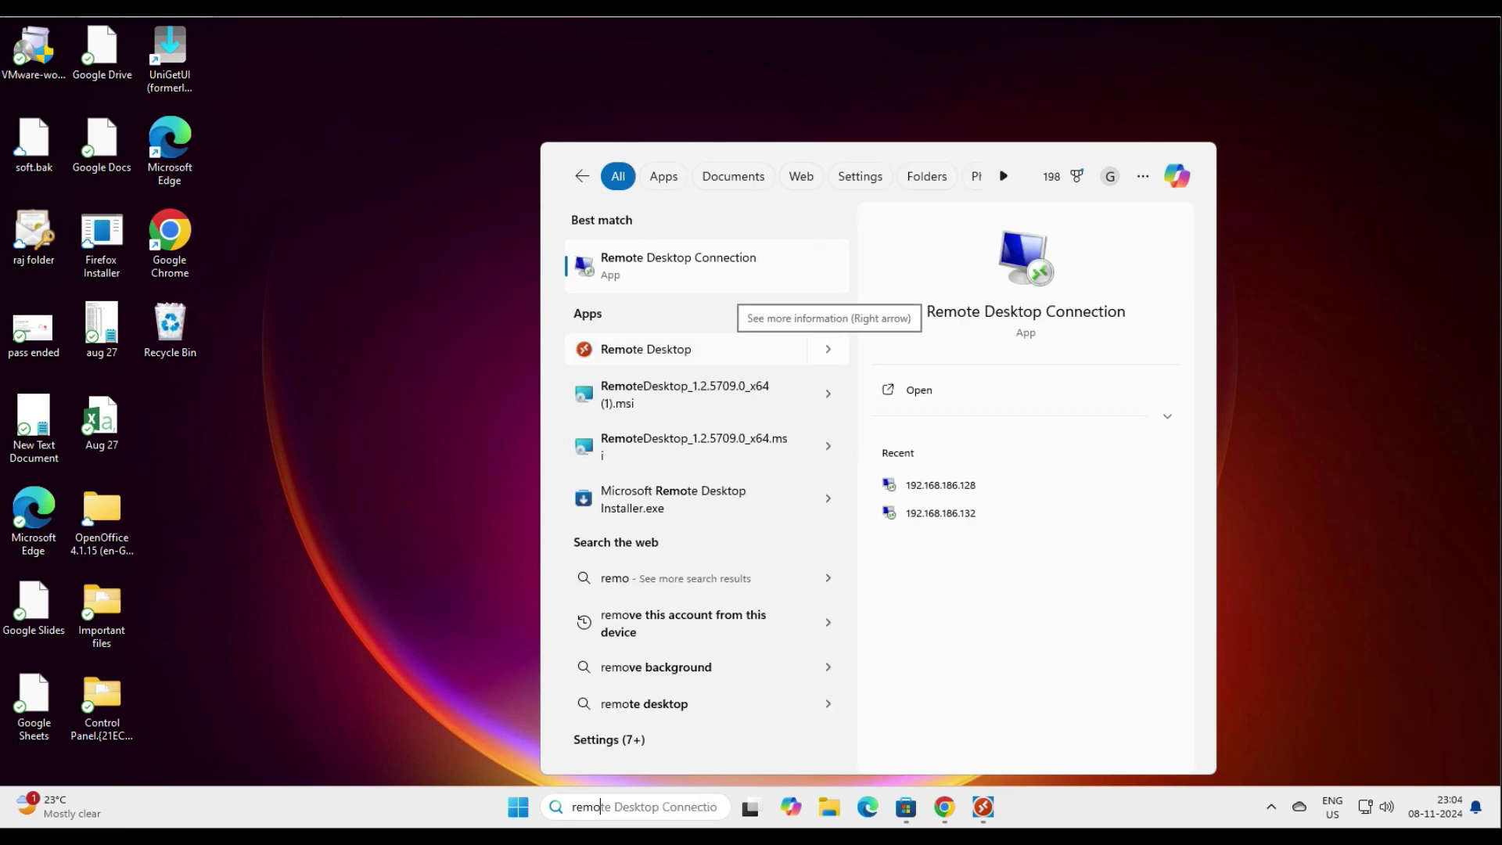
click(827, 349)
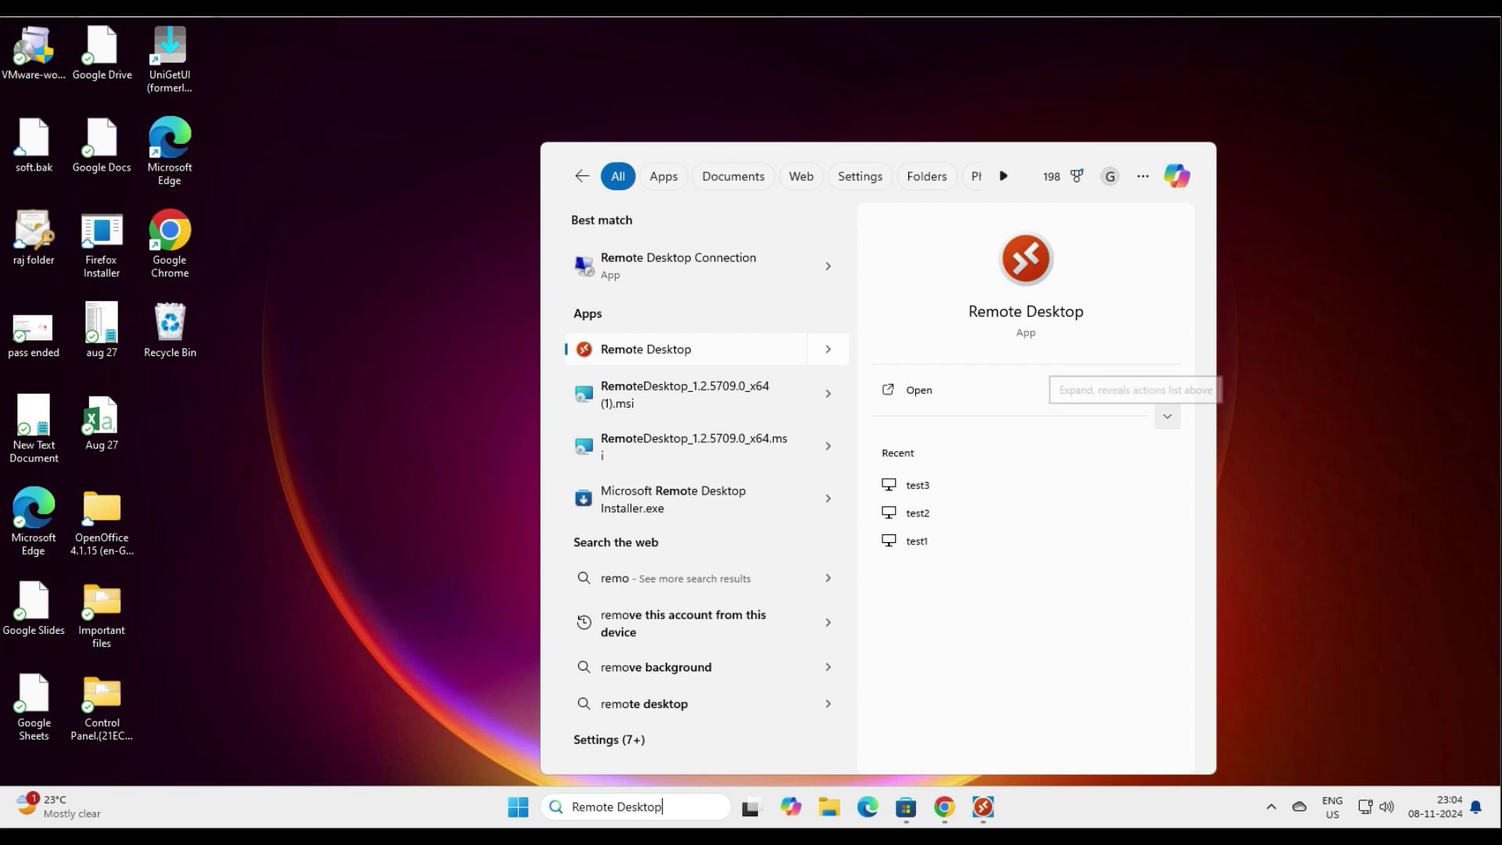
click(1168, 416)
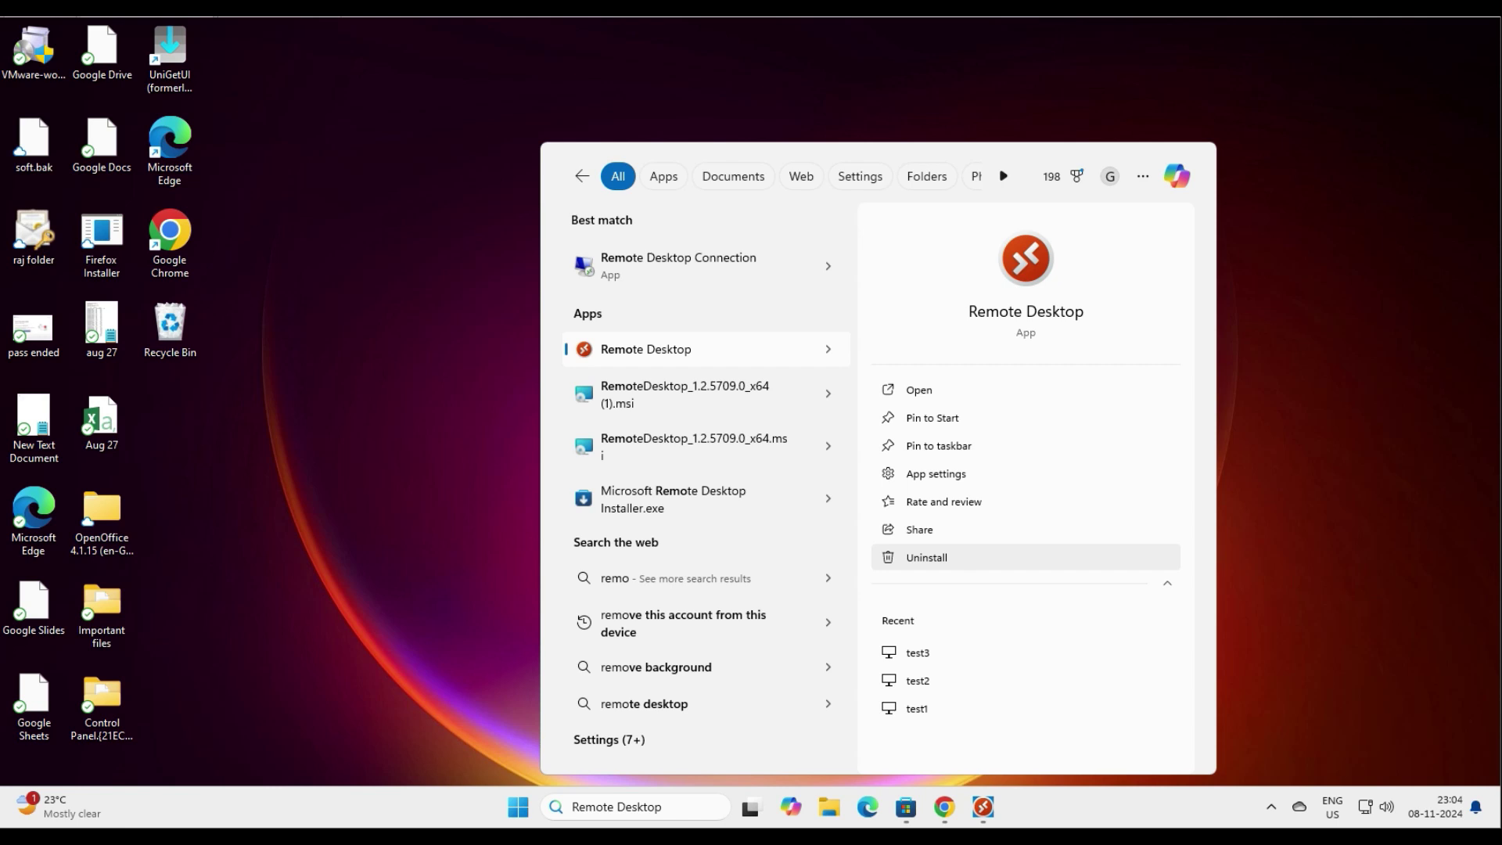
click(926, 557)
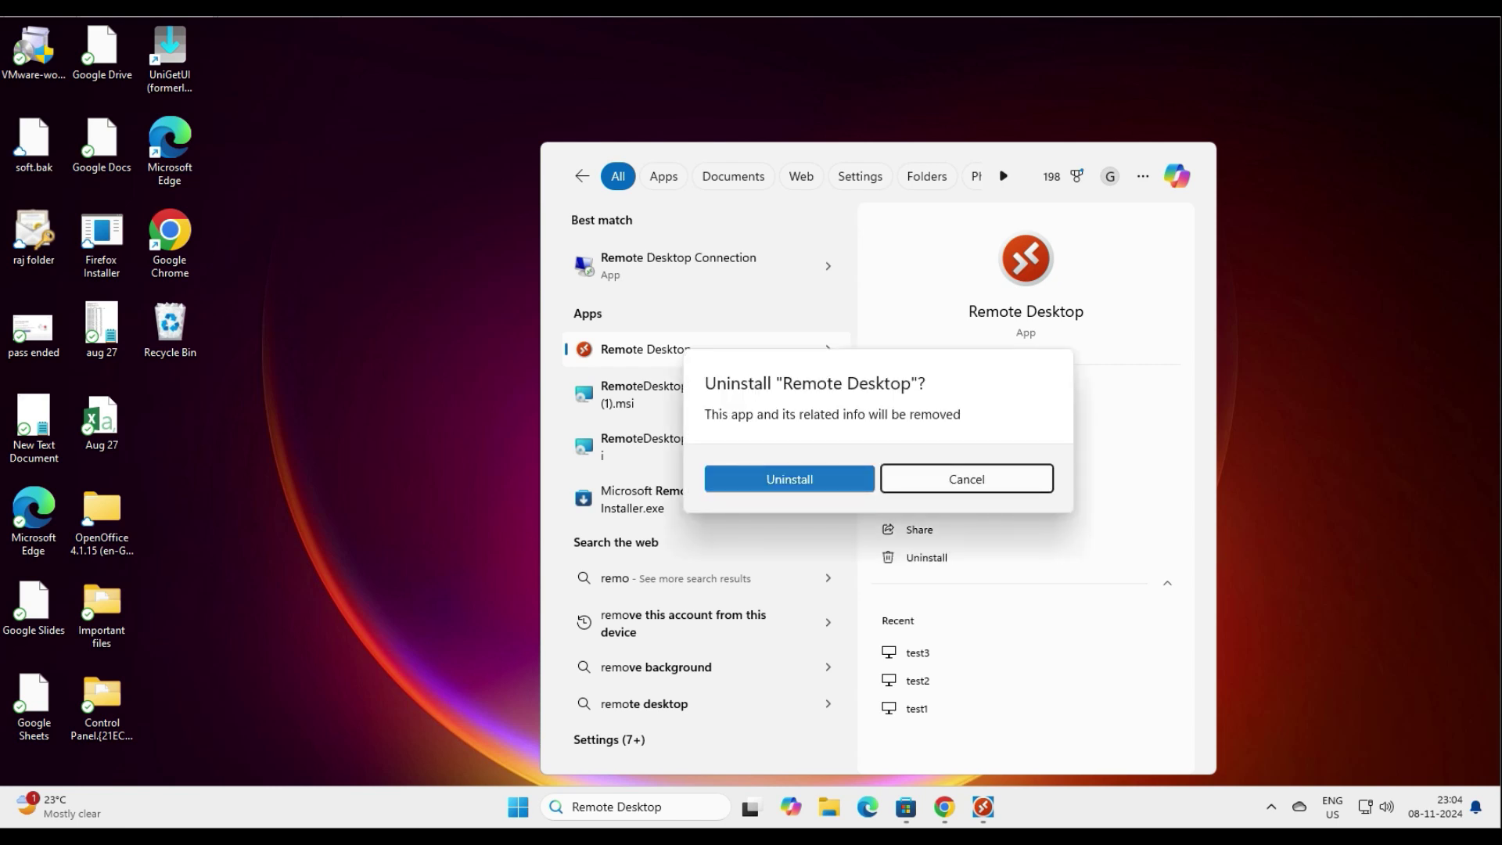
click(789, 479)
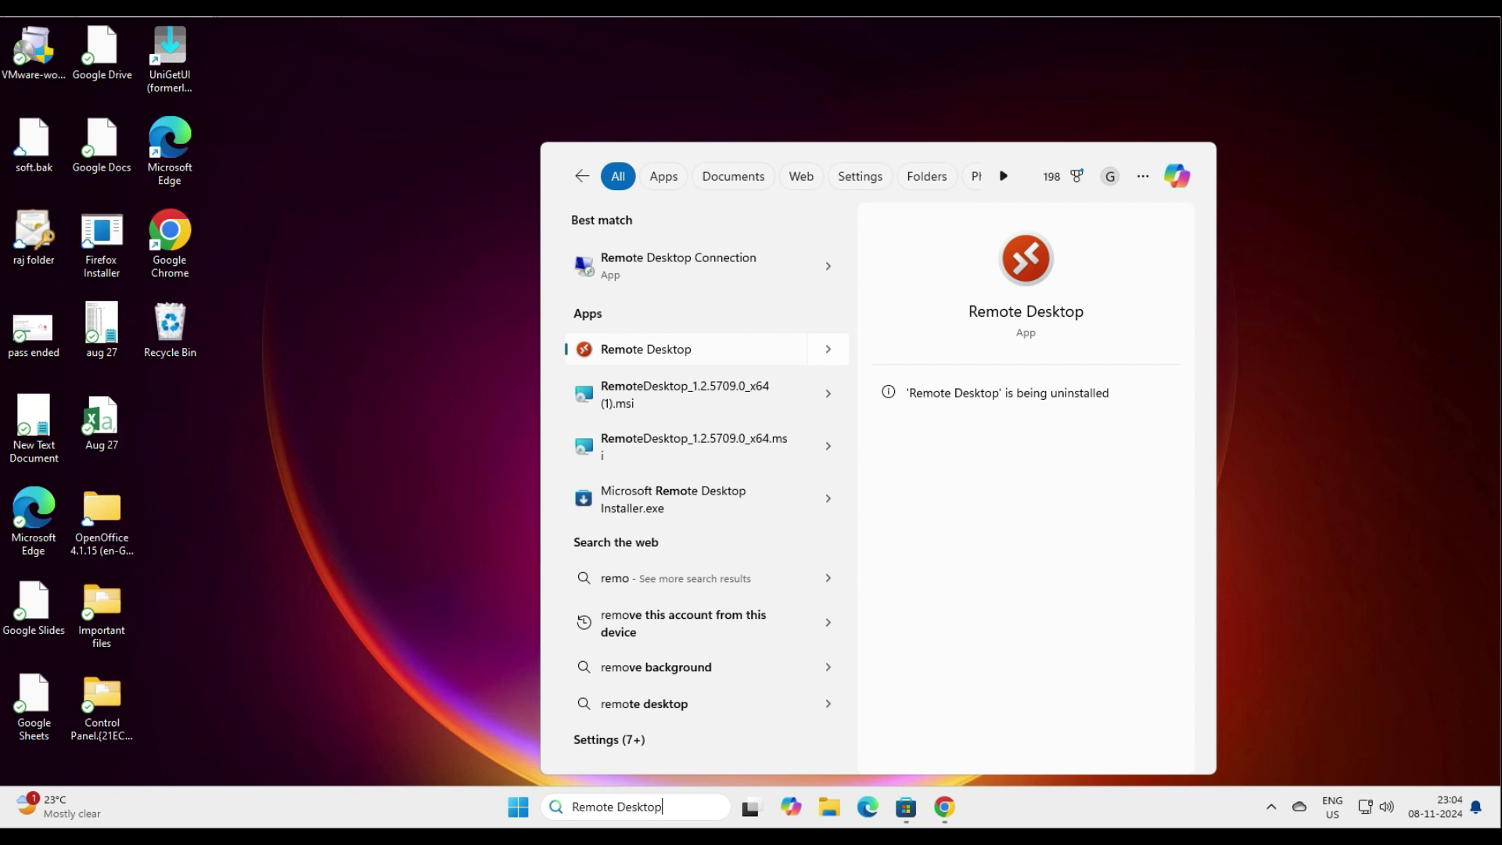
text(te)
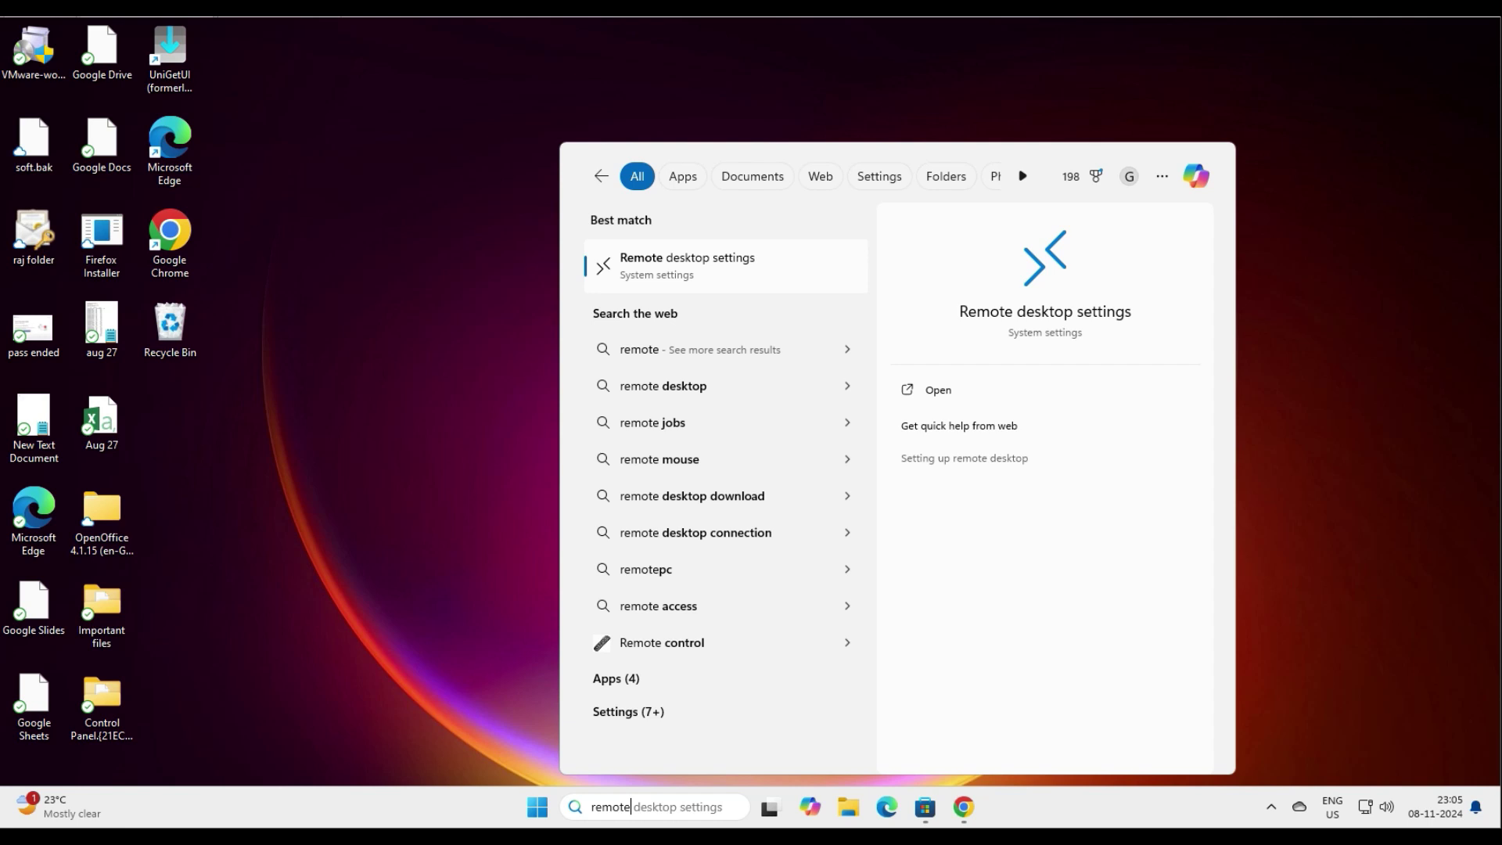
Verify the Microsoft Remote Desktop Store page now offers Install, then close the Store.
click(925, 806)
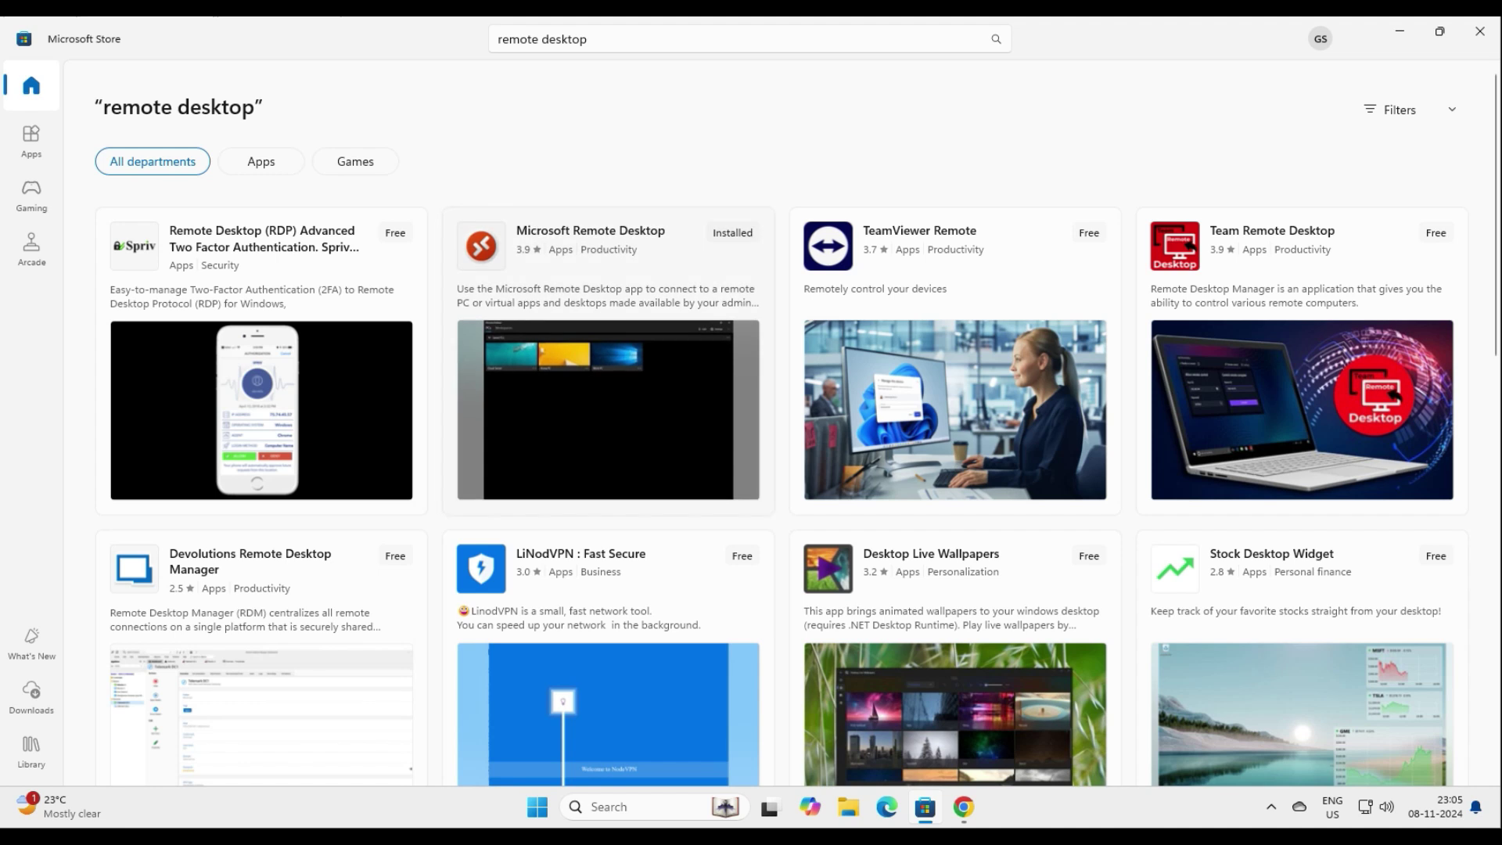
click(481, 247)
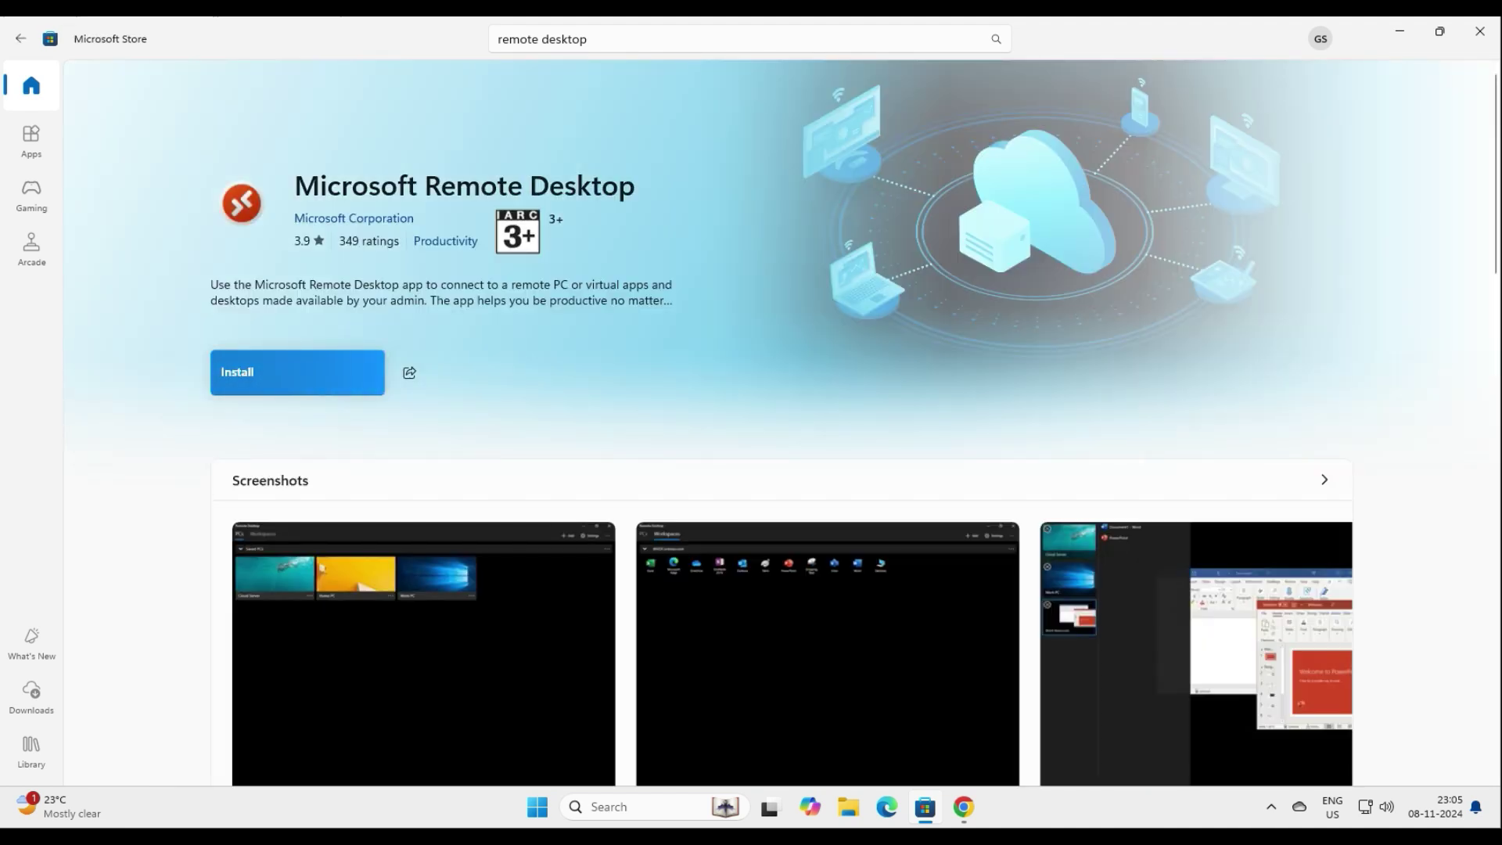
click(1479, 31)
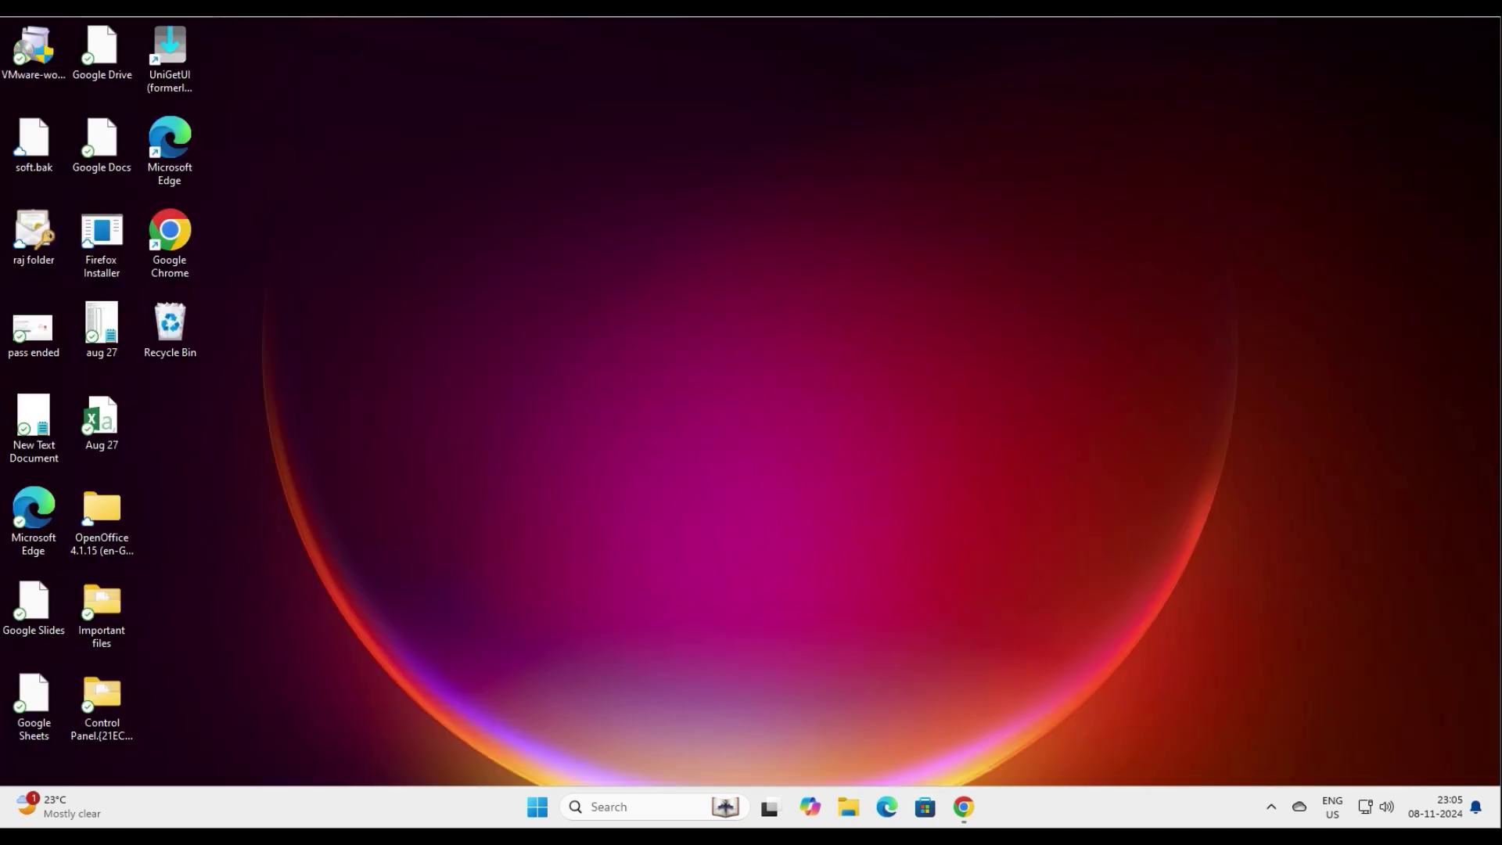